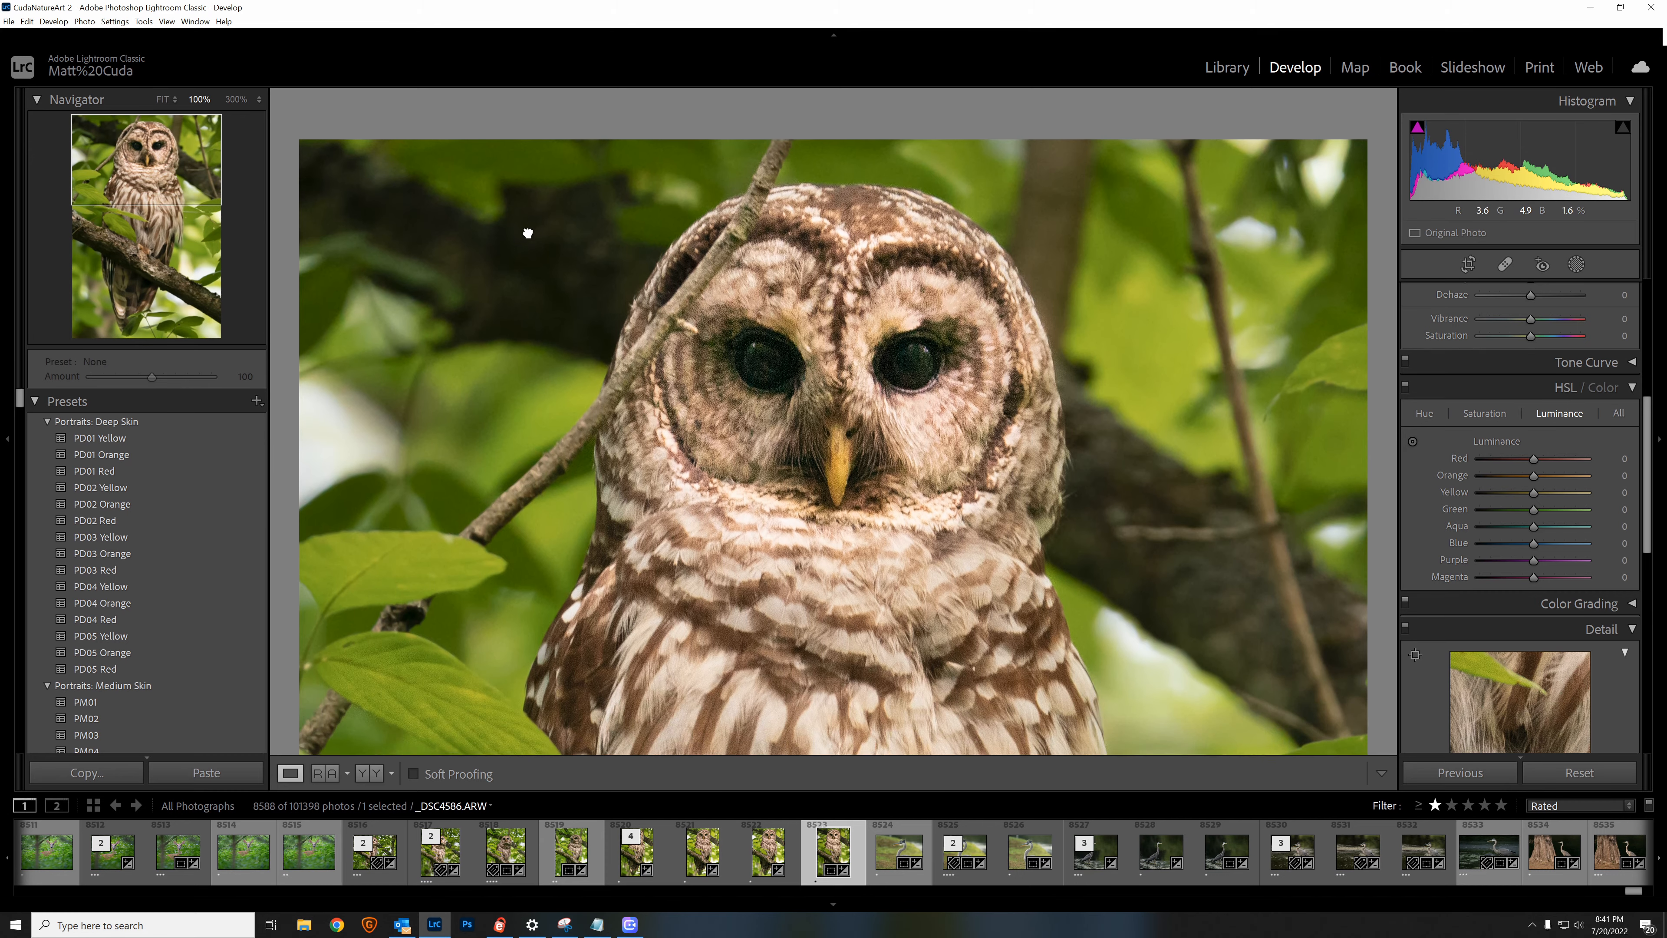
Step: Open _DSC4586-Edit-Edit.tif from the Library grid and examine the owl's head and feet at 100%
left_click_drag(487, 346, 513, 243)
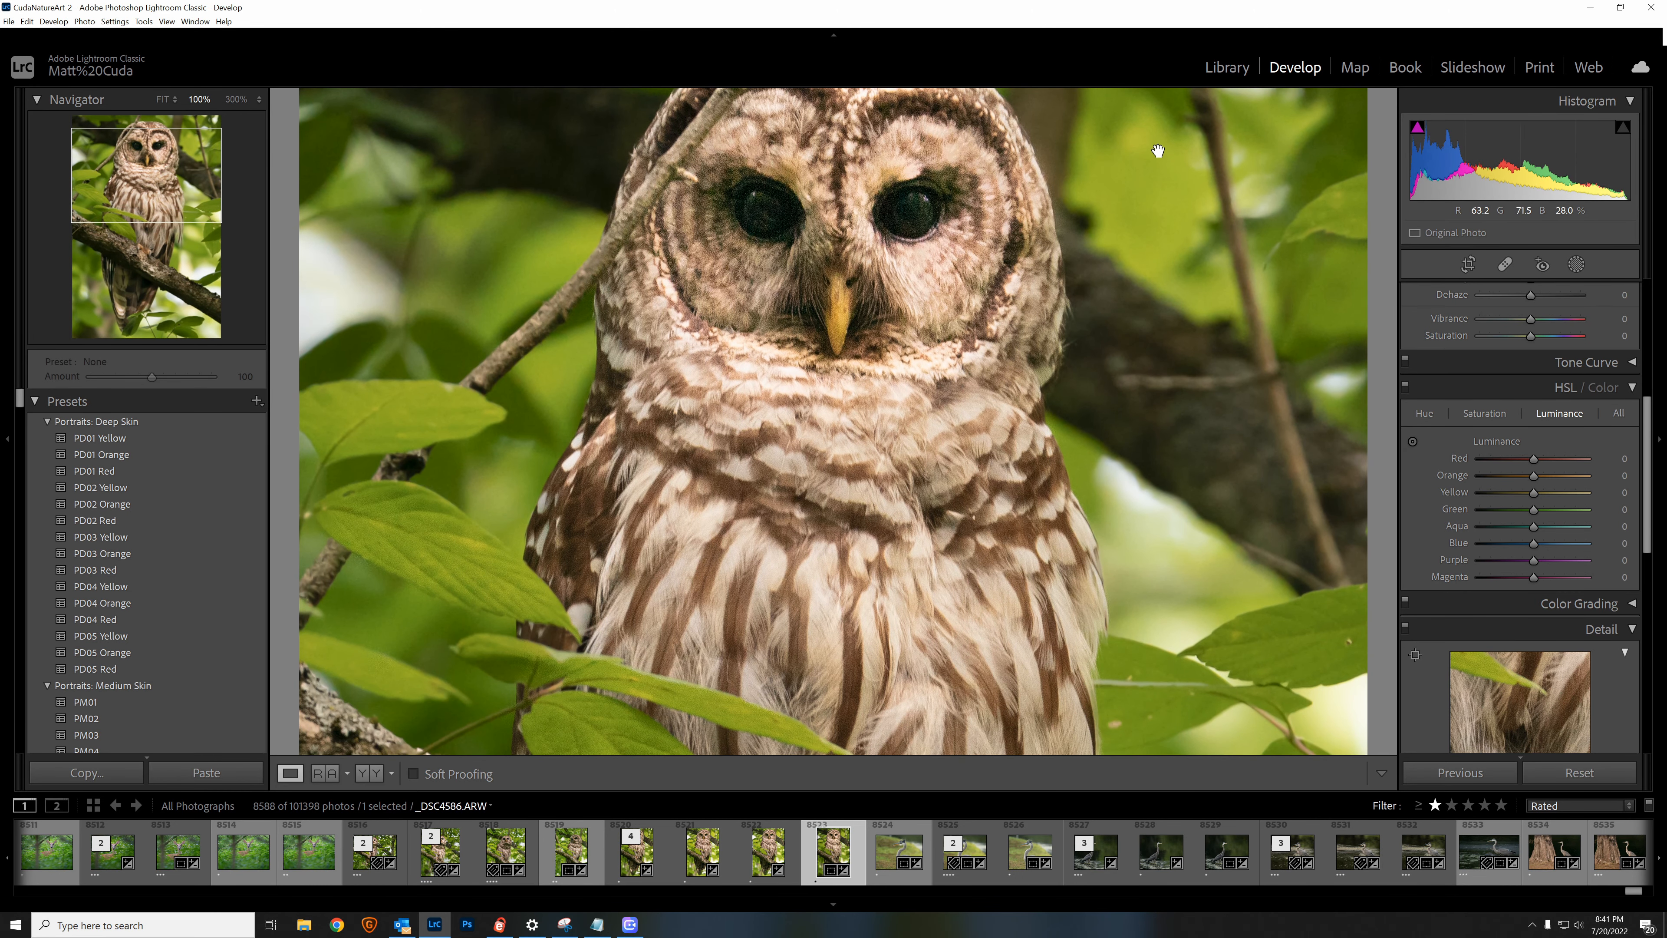
left_click(1215, 74)
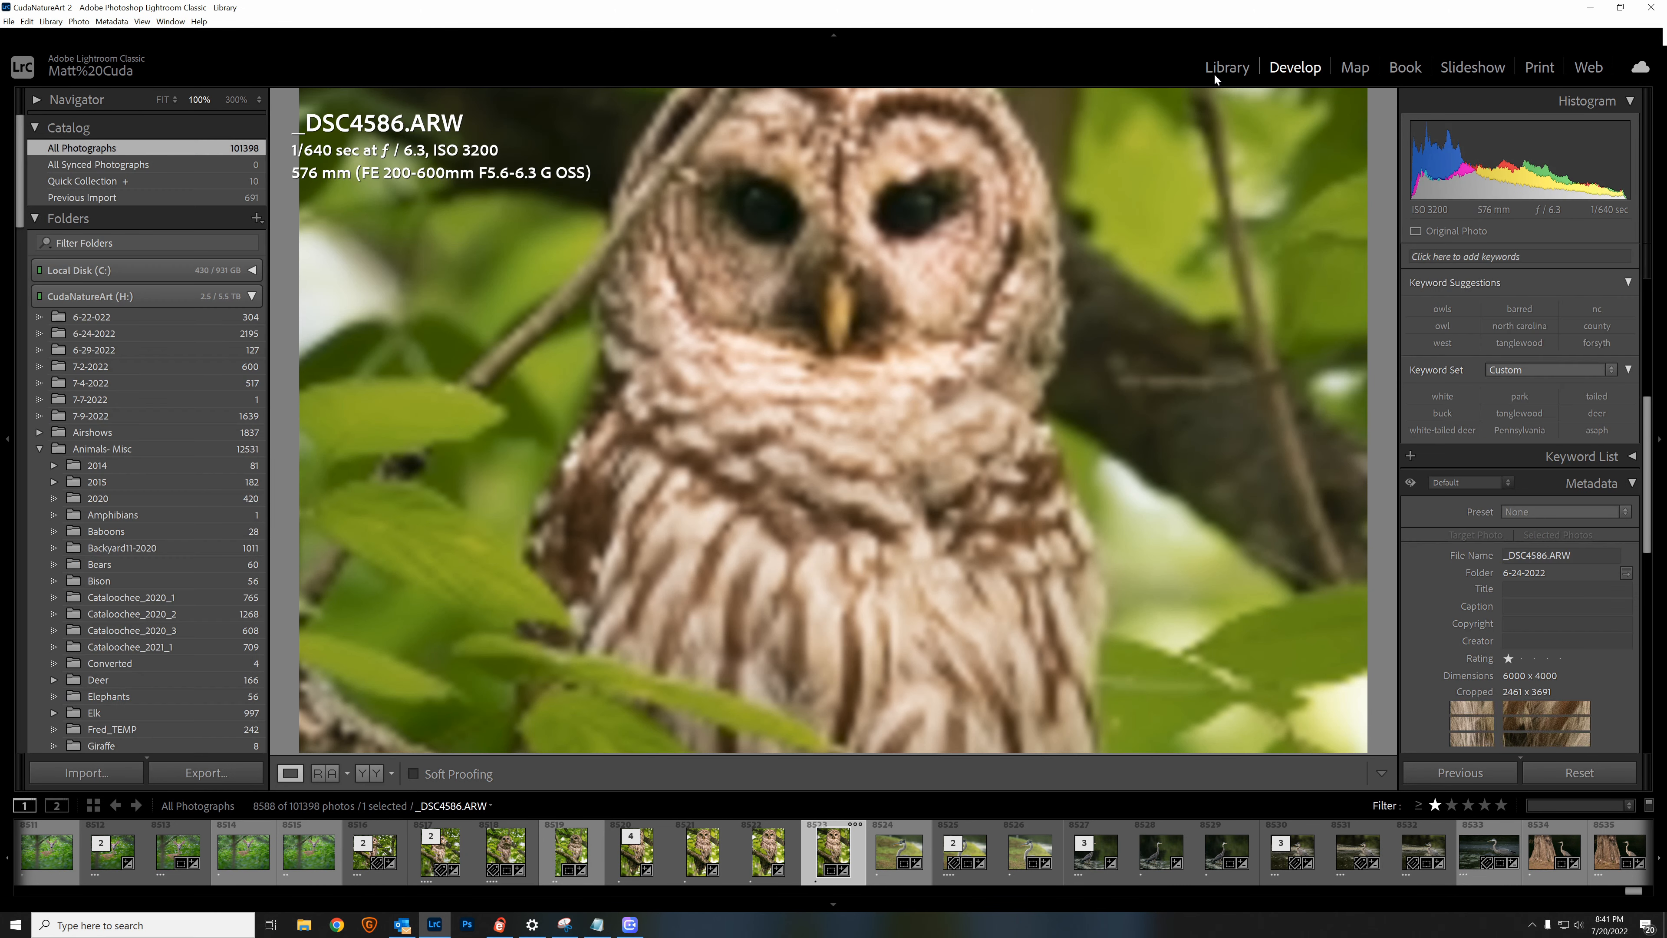
left_click(289, 773)
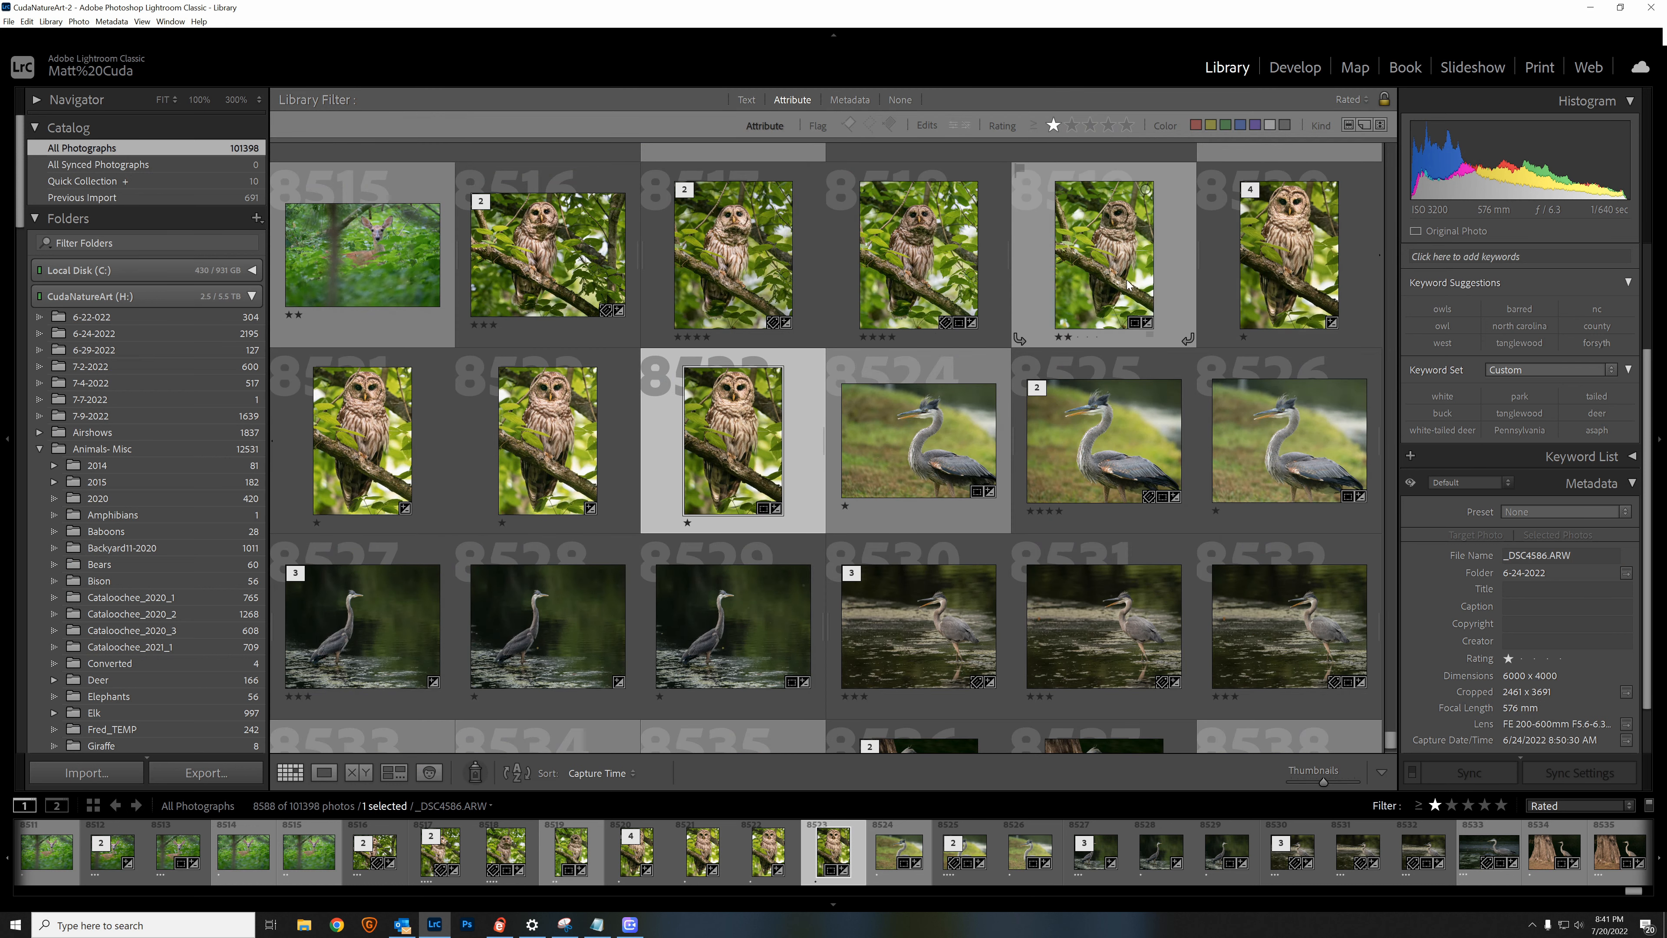
double_click(371, 468)
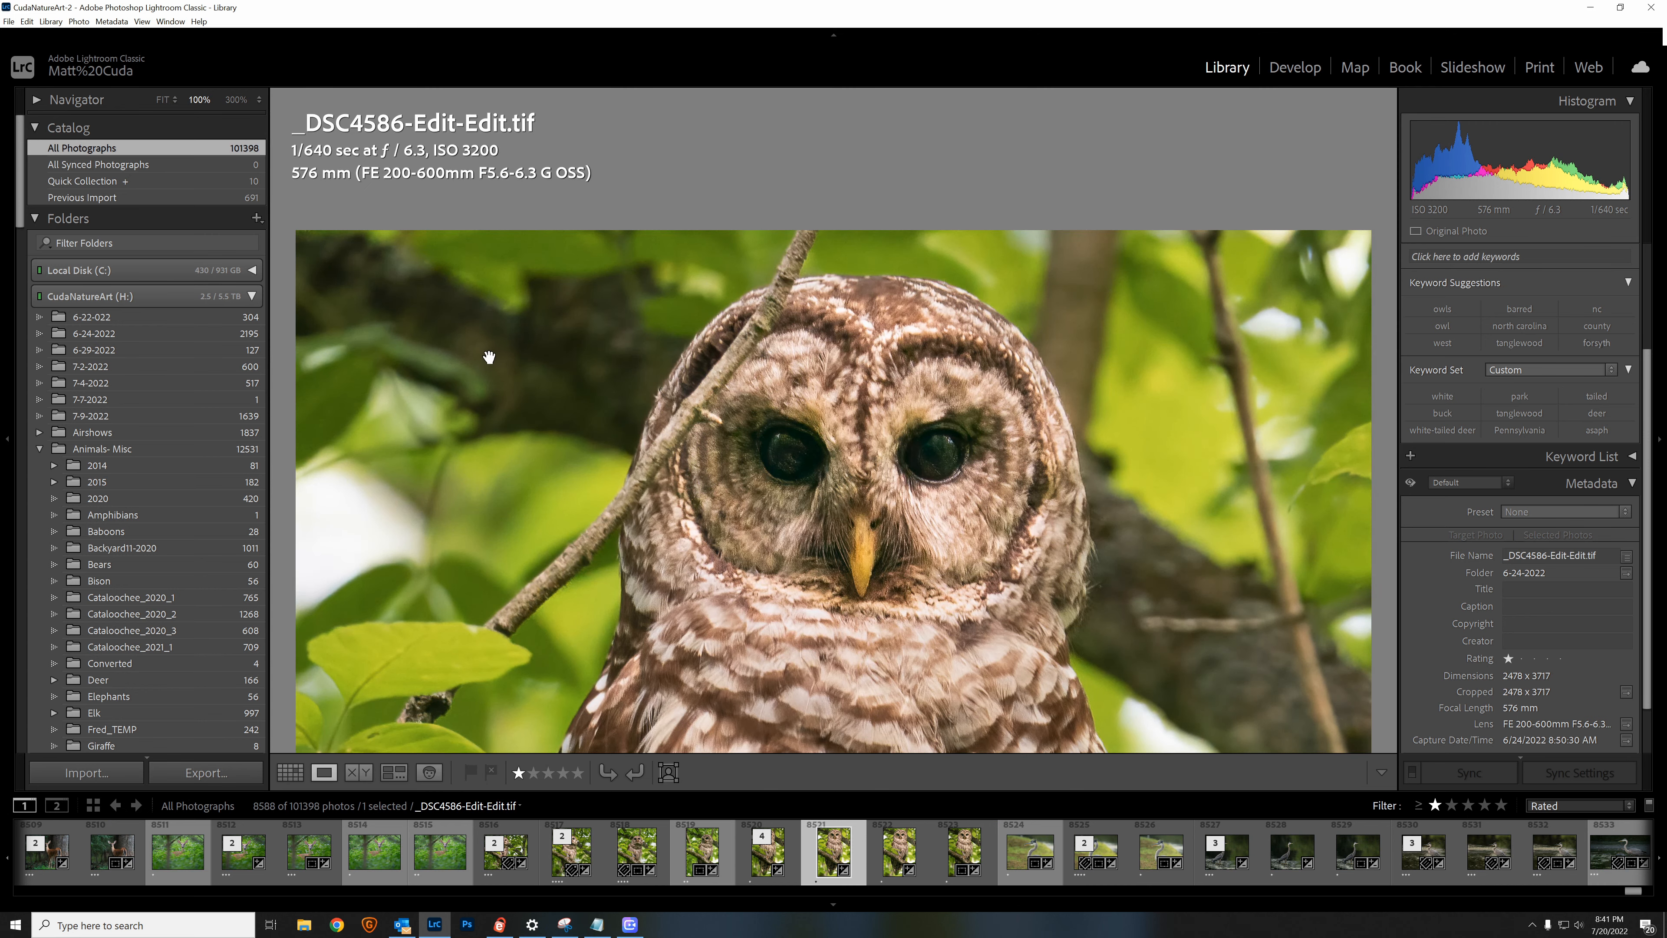
left_click(486, 370)
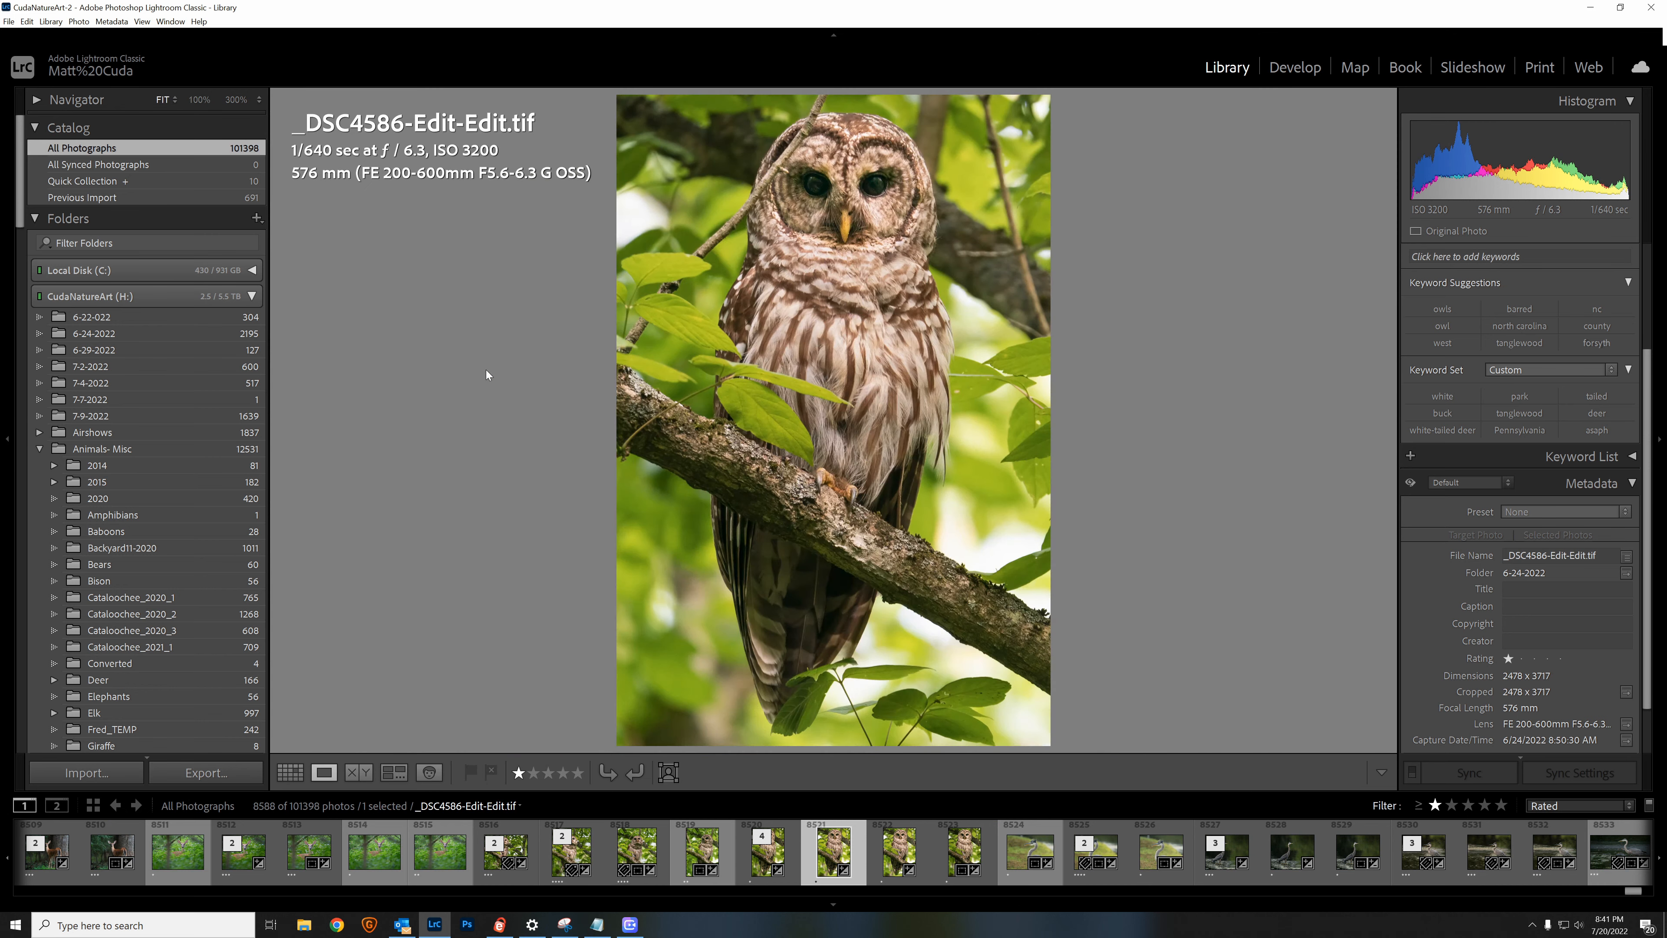
left_click(850, 503)
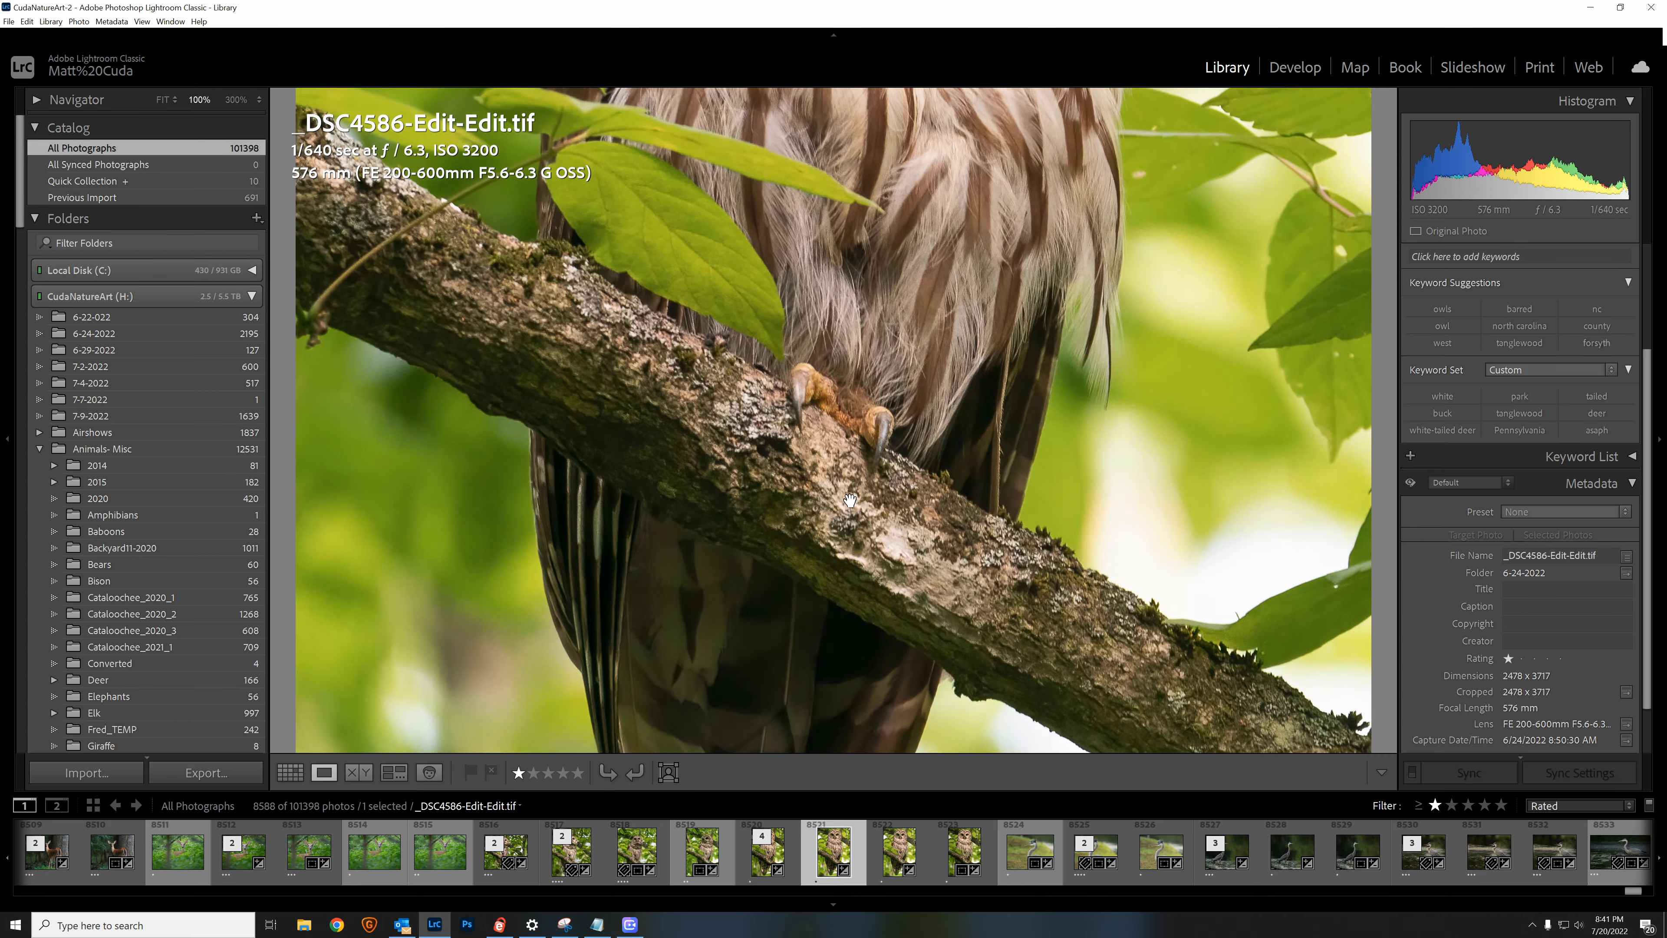
left_click(849, 500)
Step: Open _DSC4586-Edit-2.tif from the Library grid and examine the owl from head to tail at 100%
left_click(289, 771)
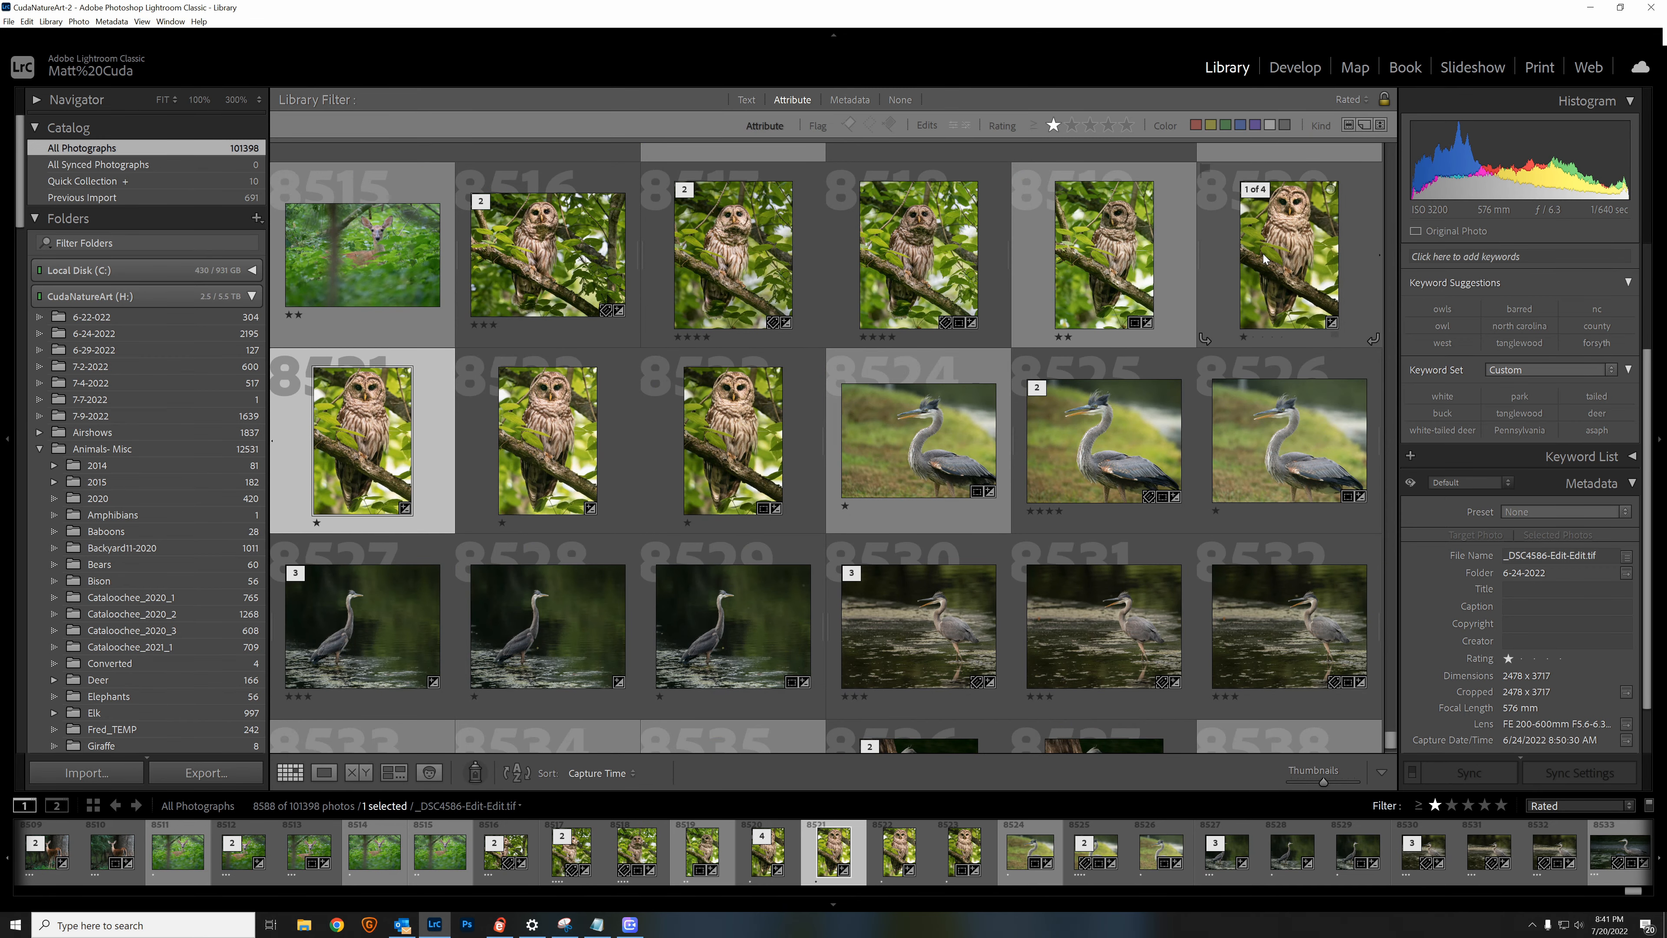
double_click(1263, 258)
left_click(857, 270)
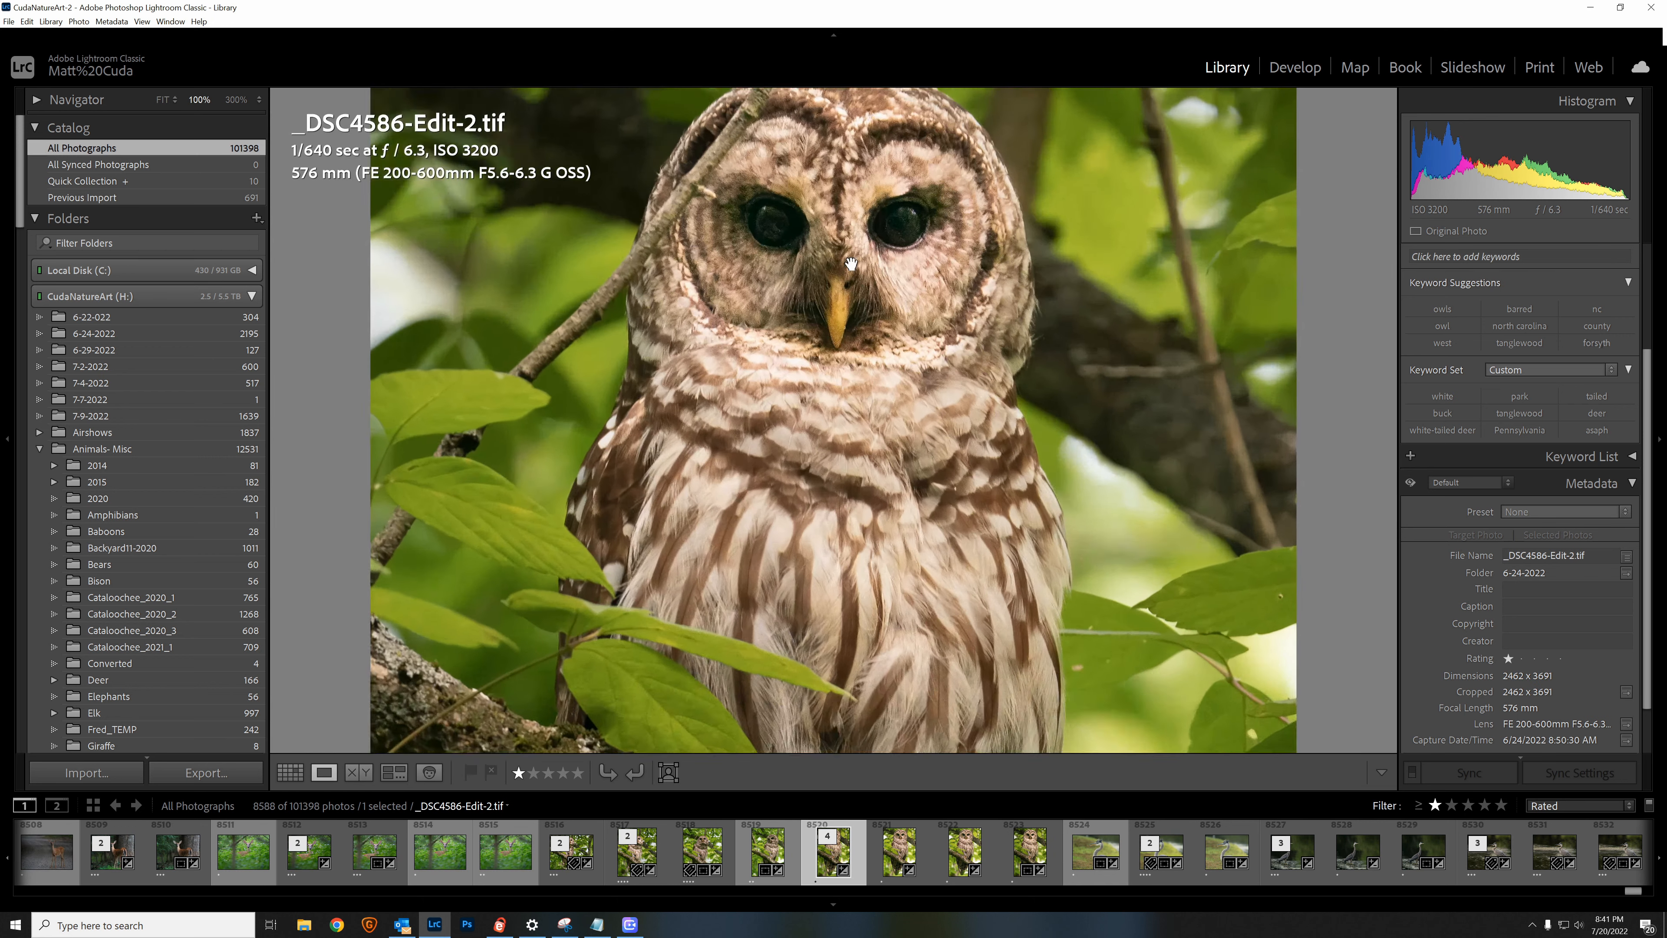
left_click(852, 263)
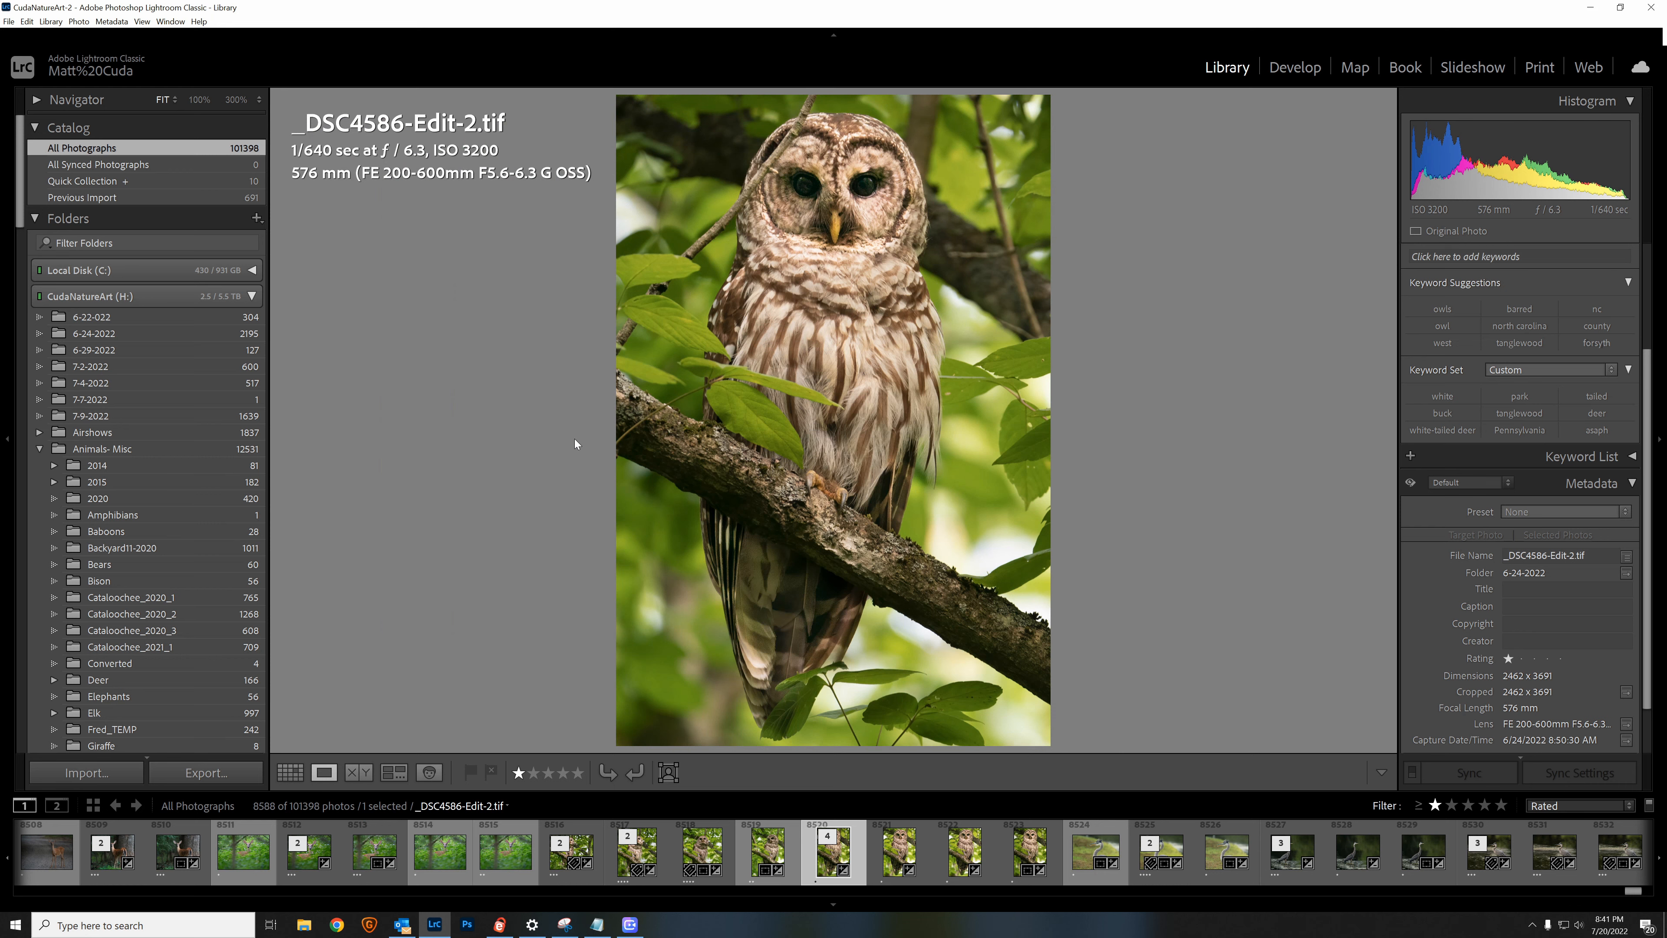
left_click(701, 185)
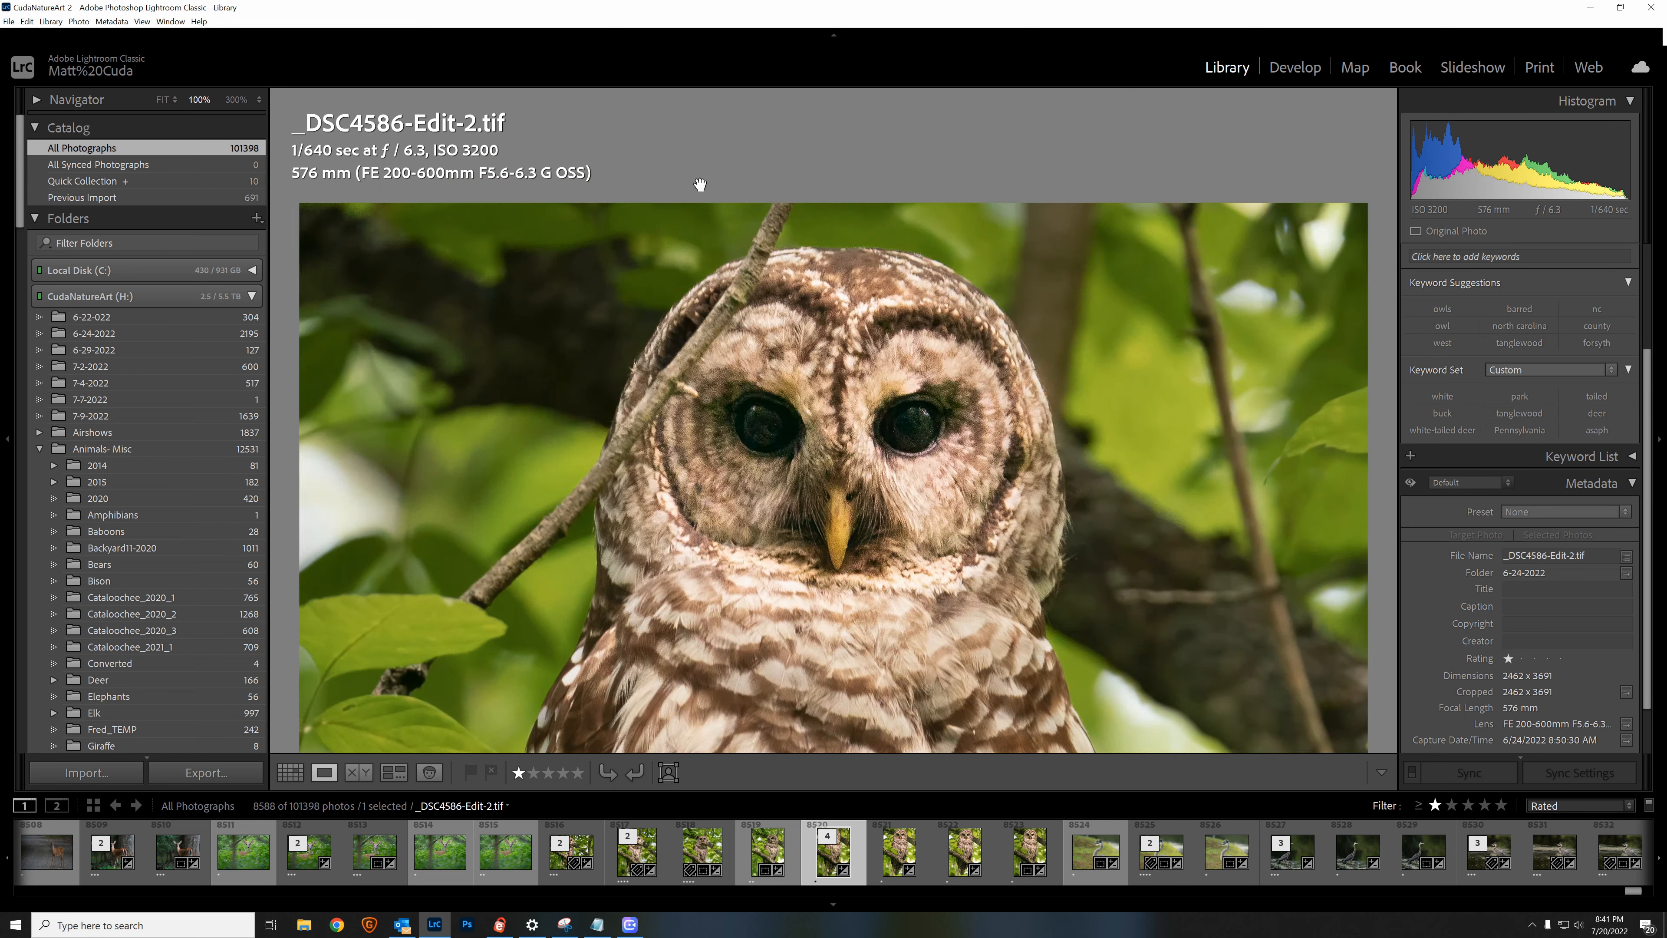
left_click_drag(498, 317, 513, 220)
scroll(513, 221, "down", 10)
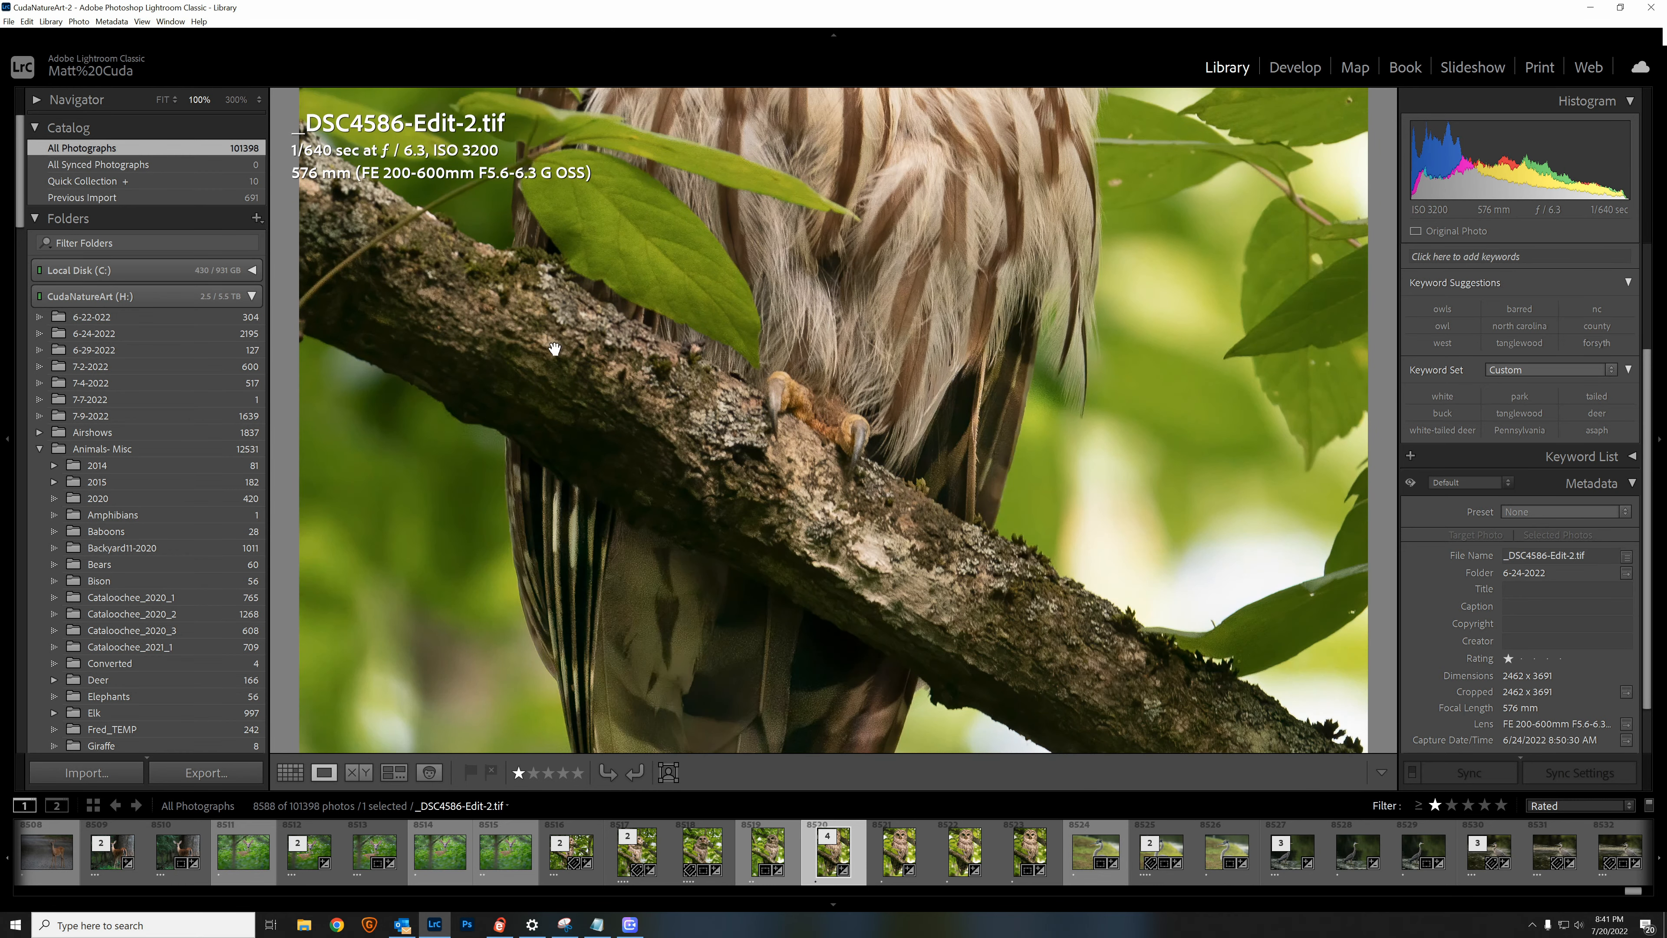
scroll(552, 330, "down", 6)
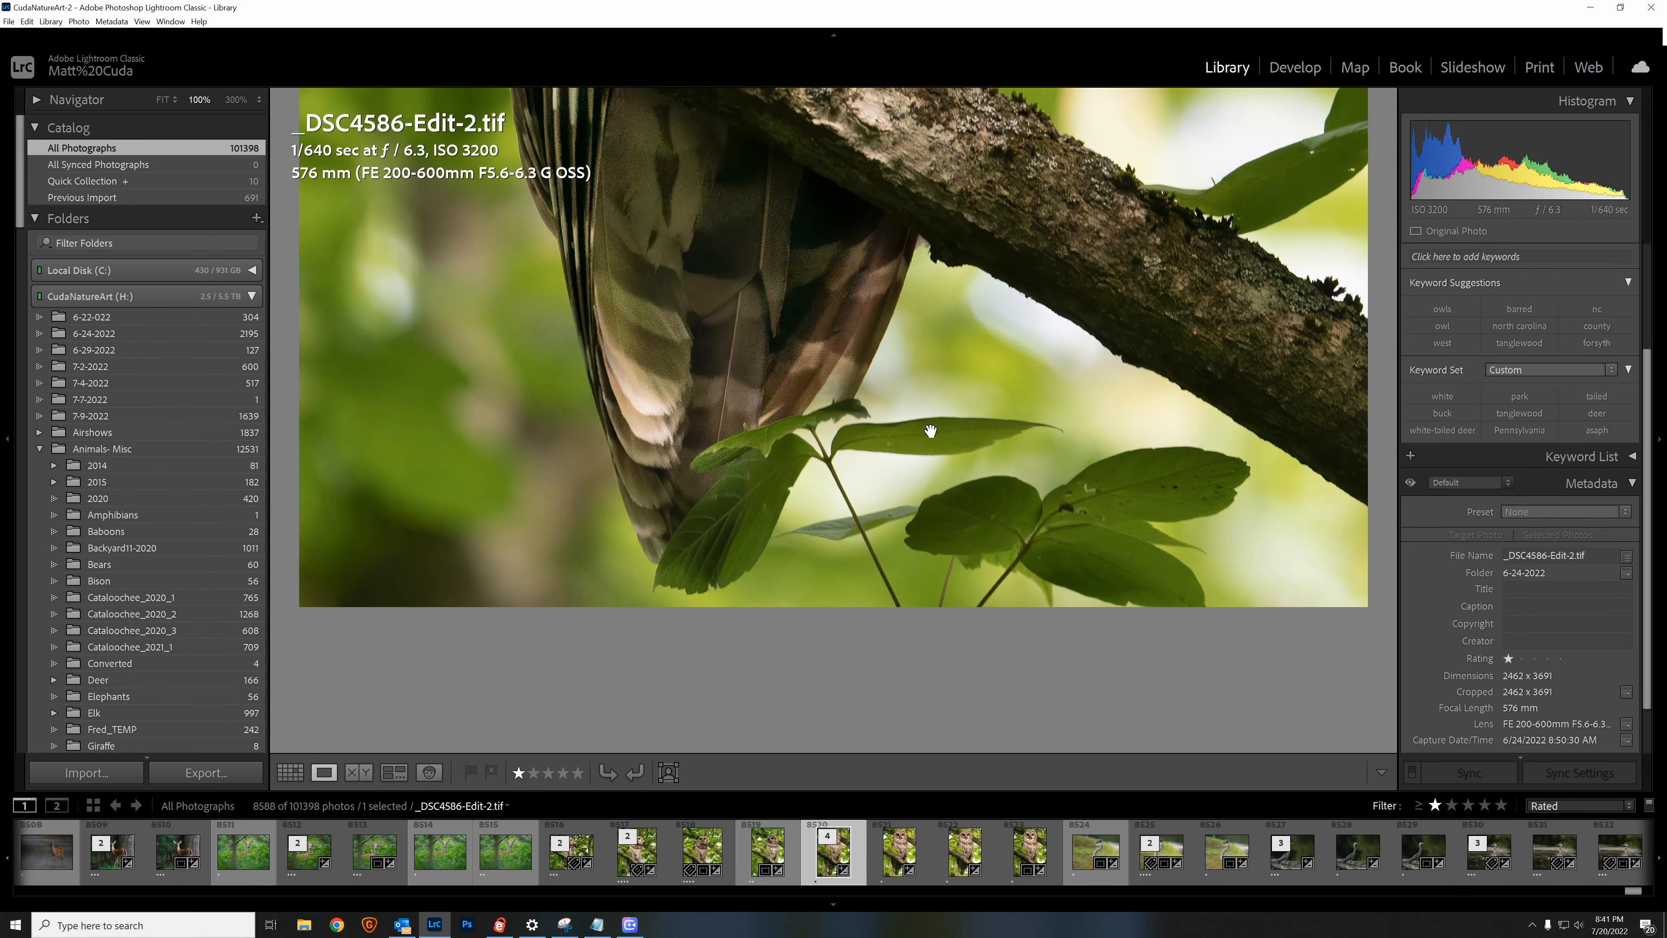
left_click(930, 430)
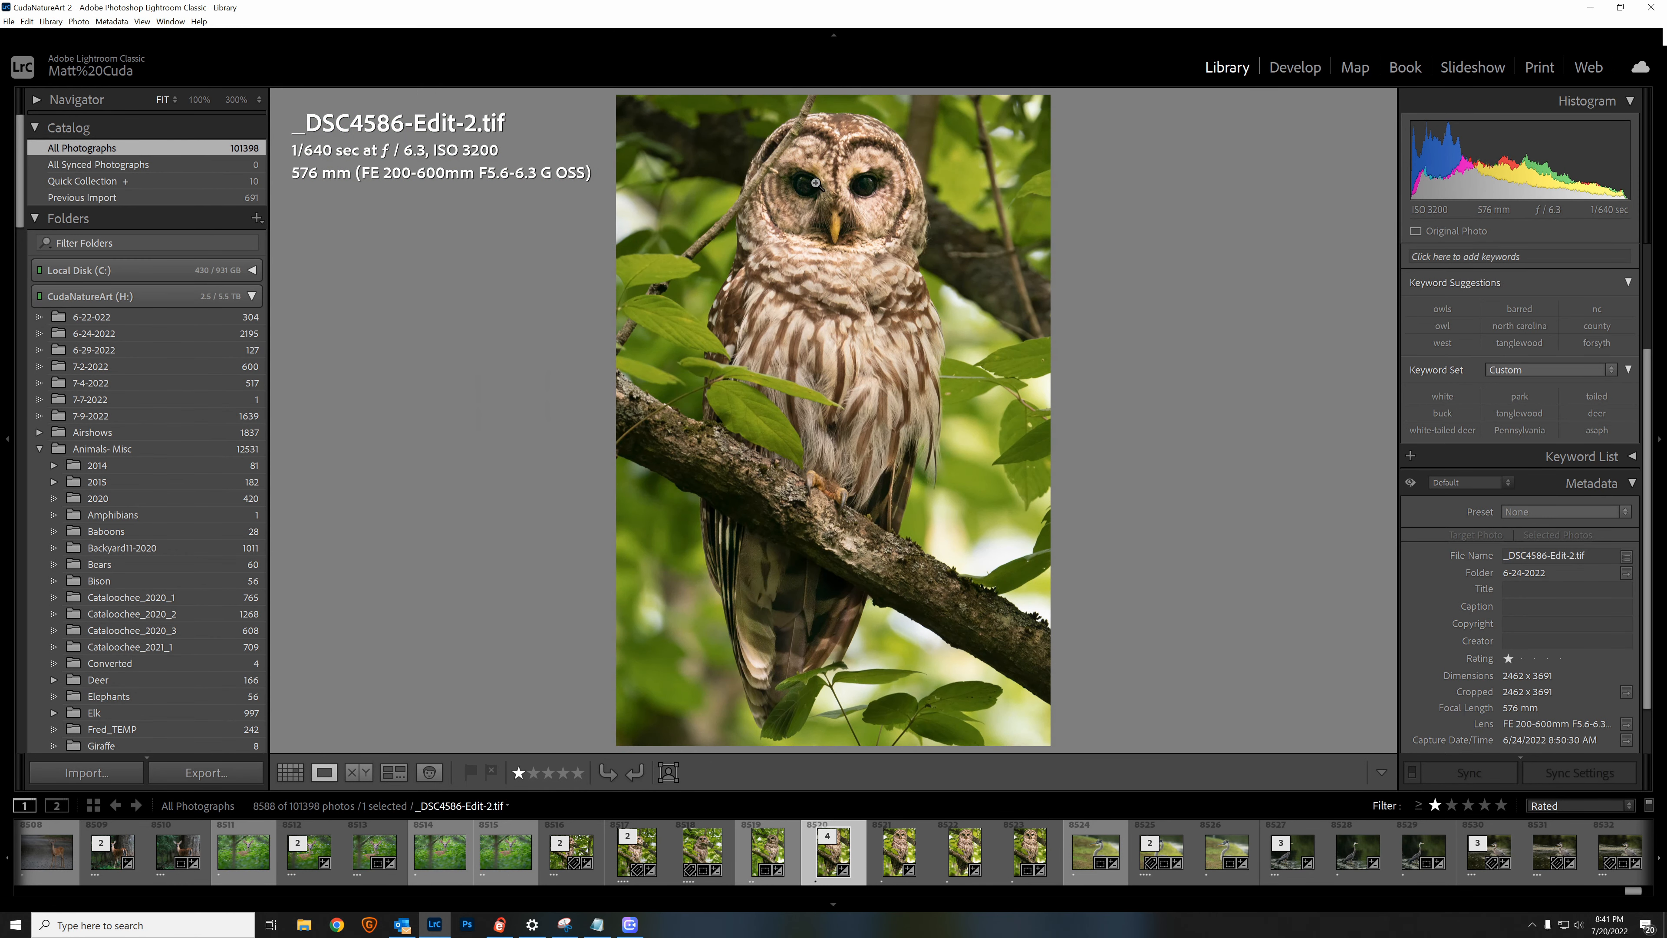
Step: Examine the owl's face, chest feathers and feet in _DSC4586-Edit-2.tif at 100%
left_click(820, 197)
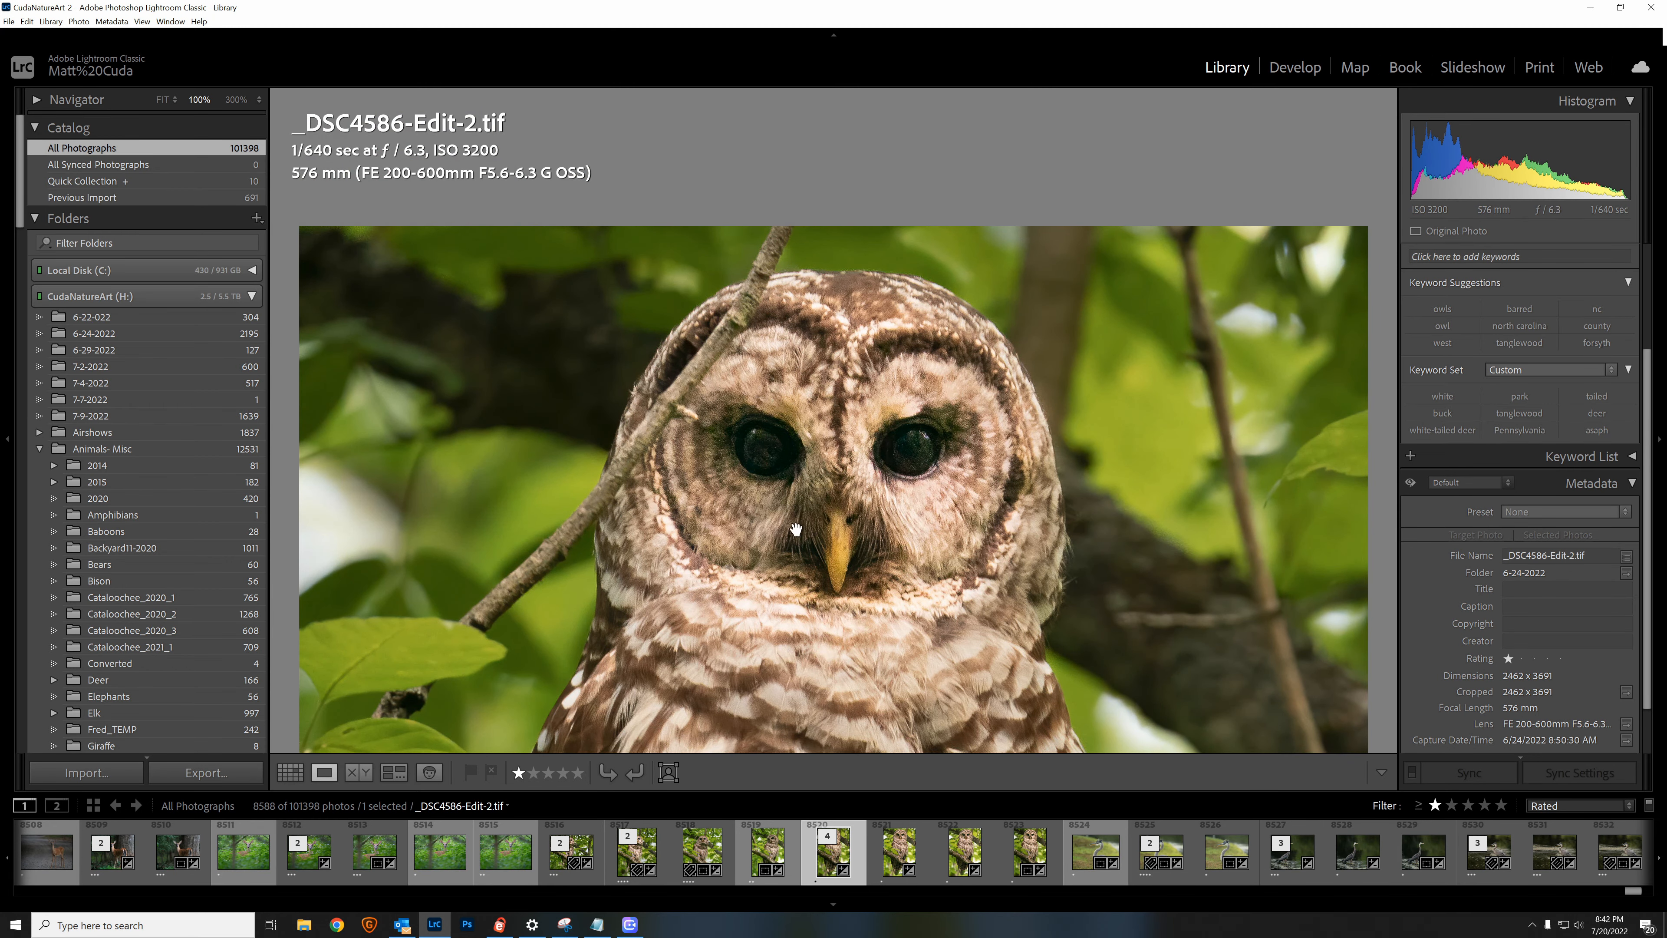
left_click(823, 543)
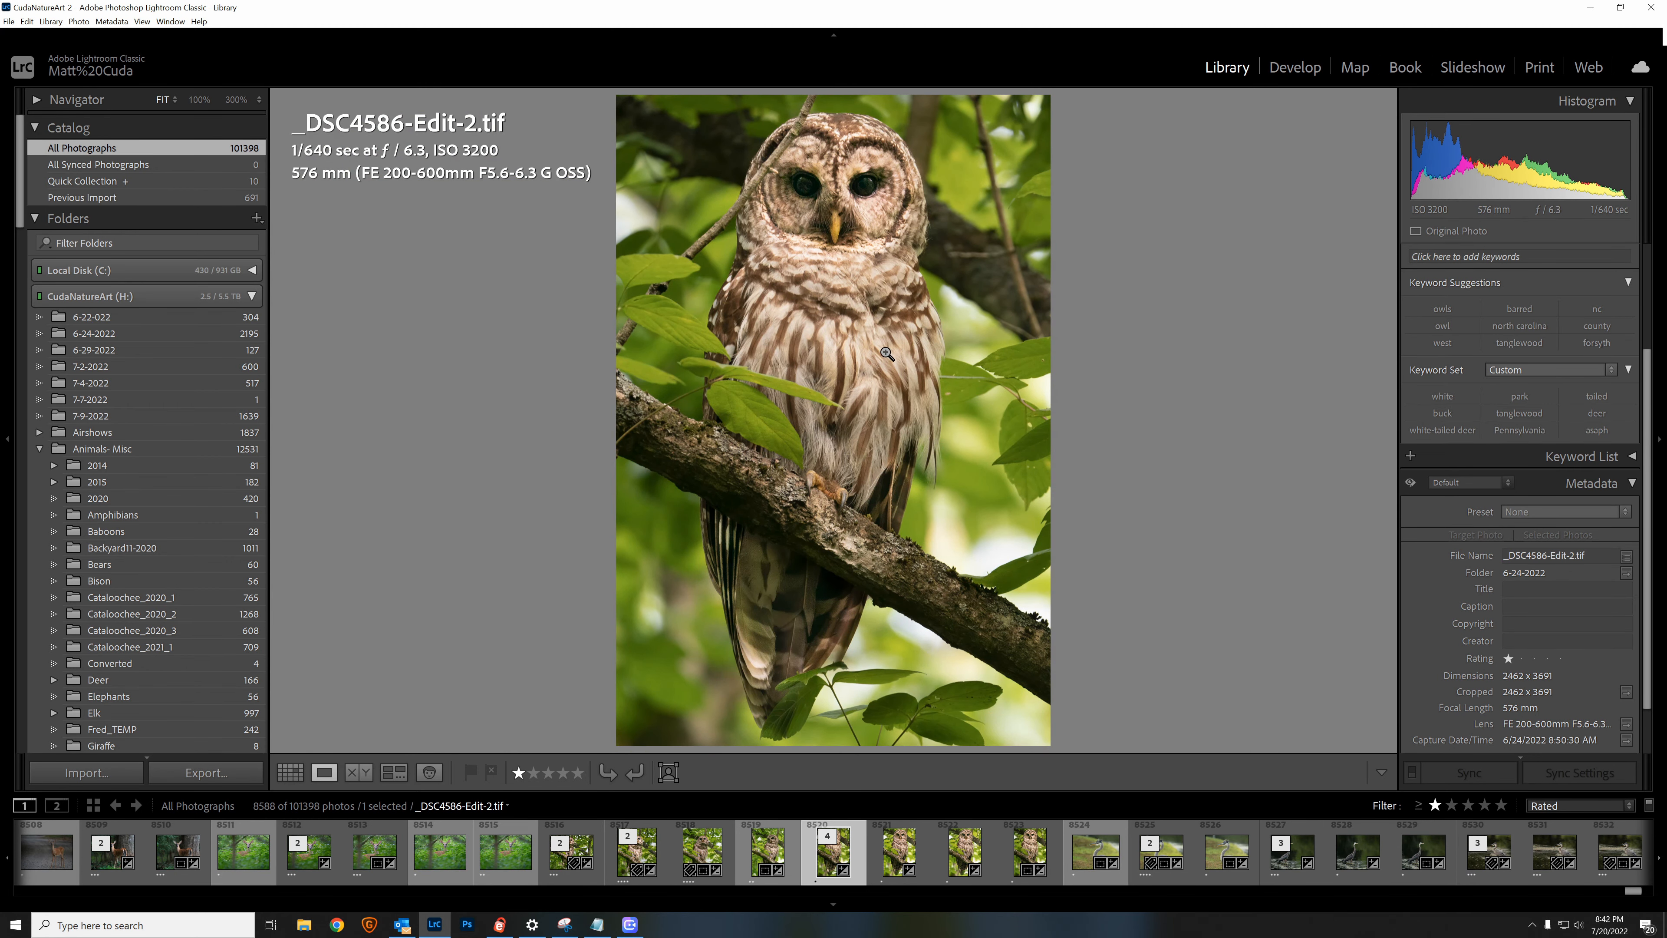
left_click(808, 347)
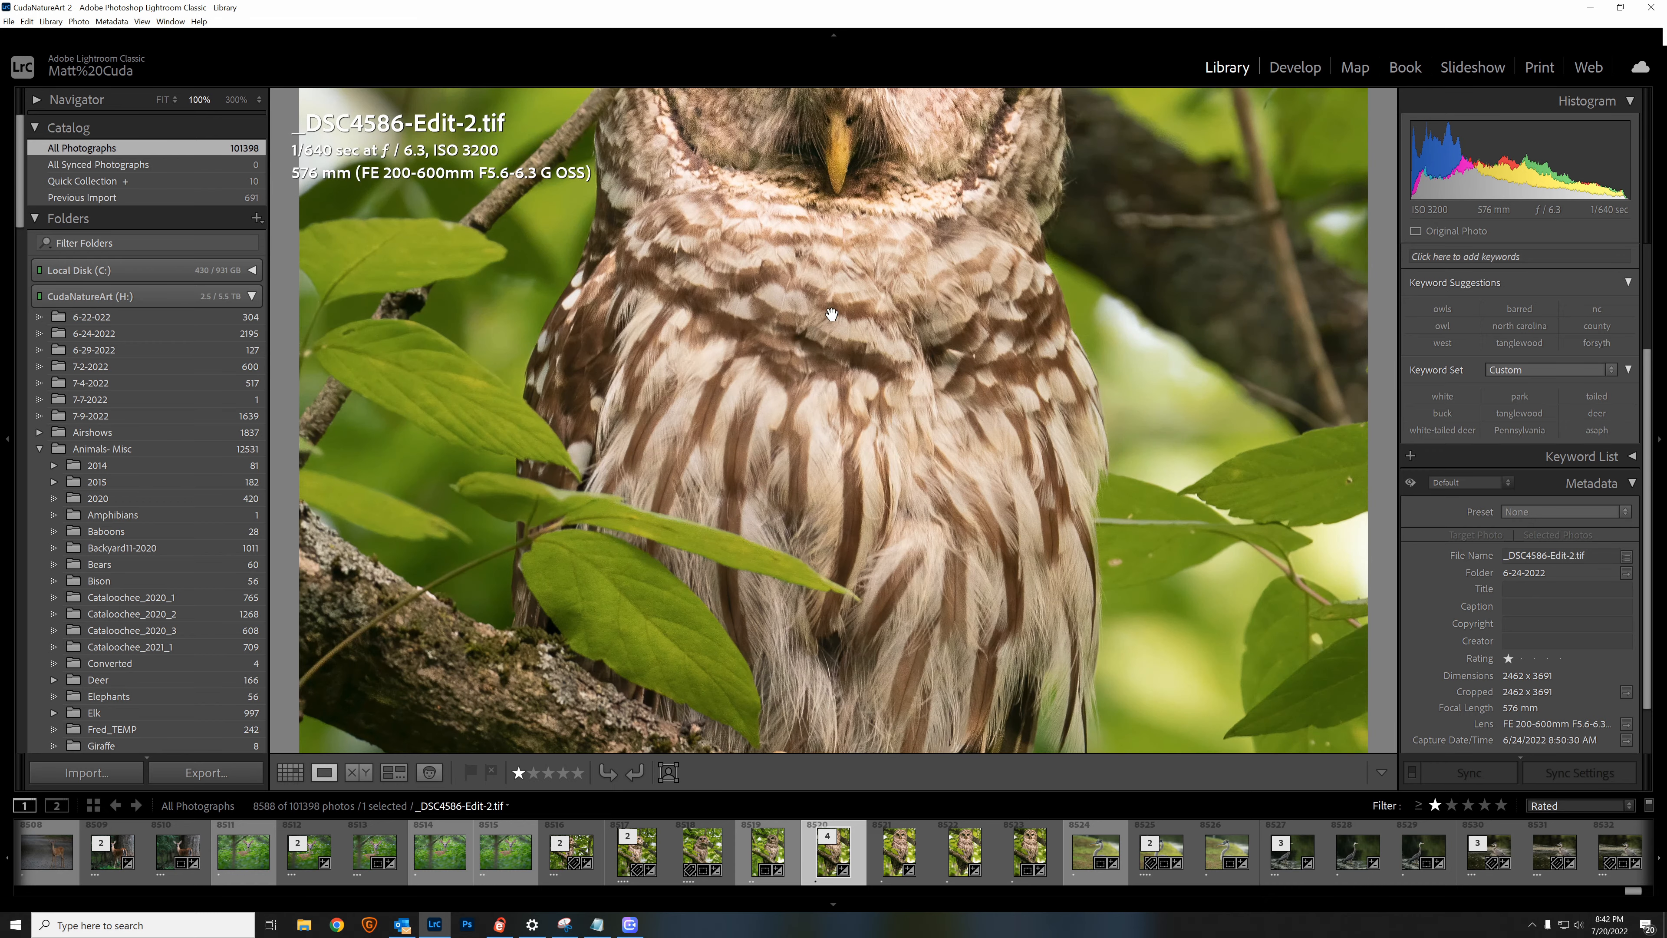
scroll(732, 293, "up", 5)
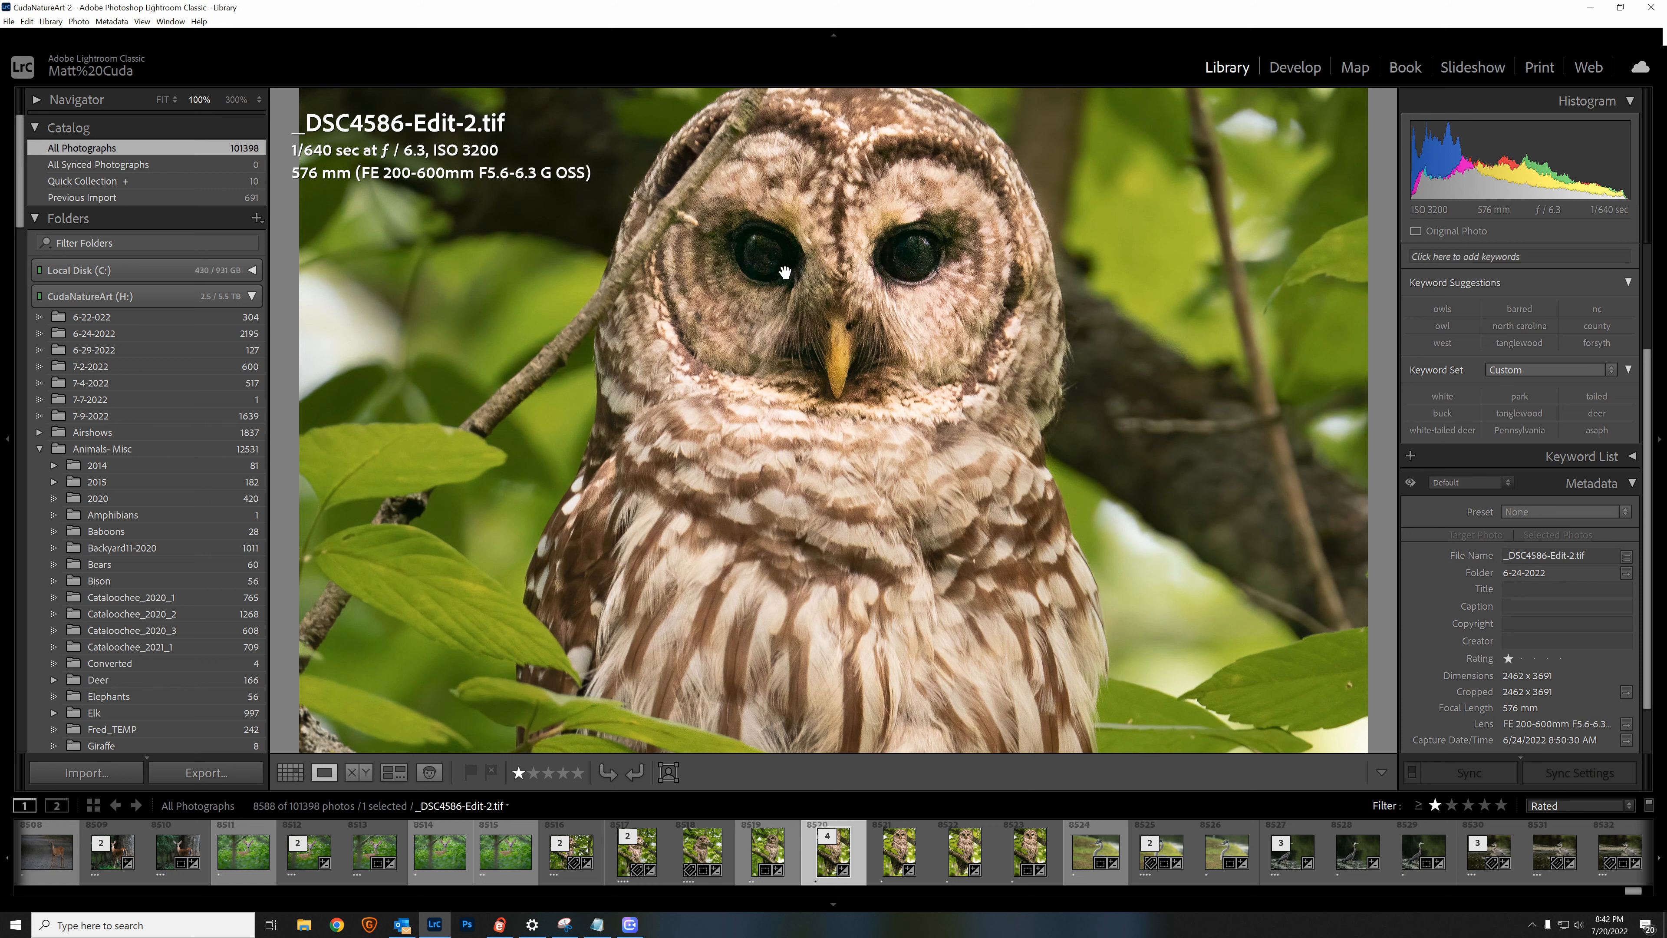
scroll(750, 368, "down", 4)
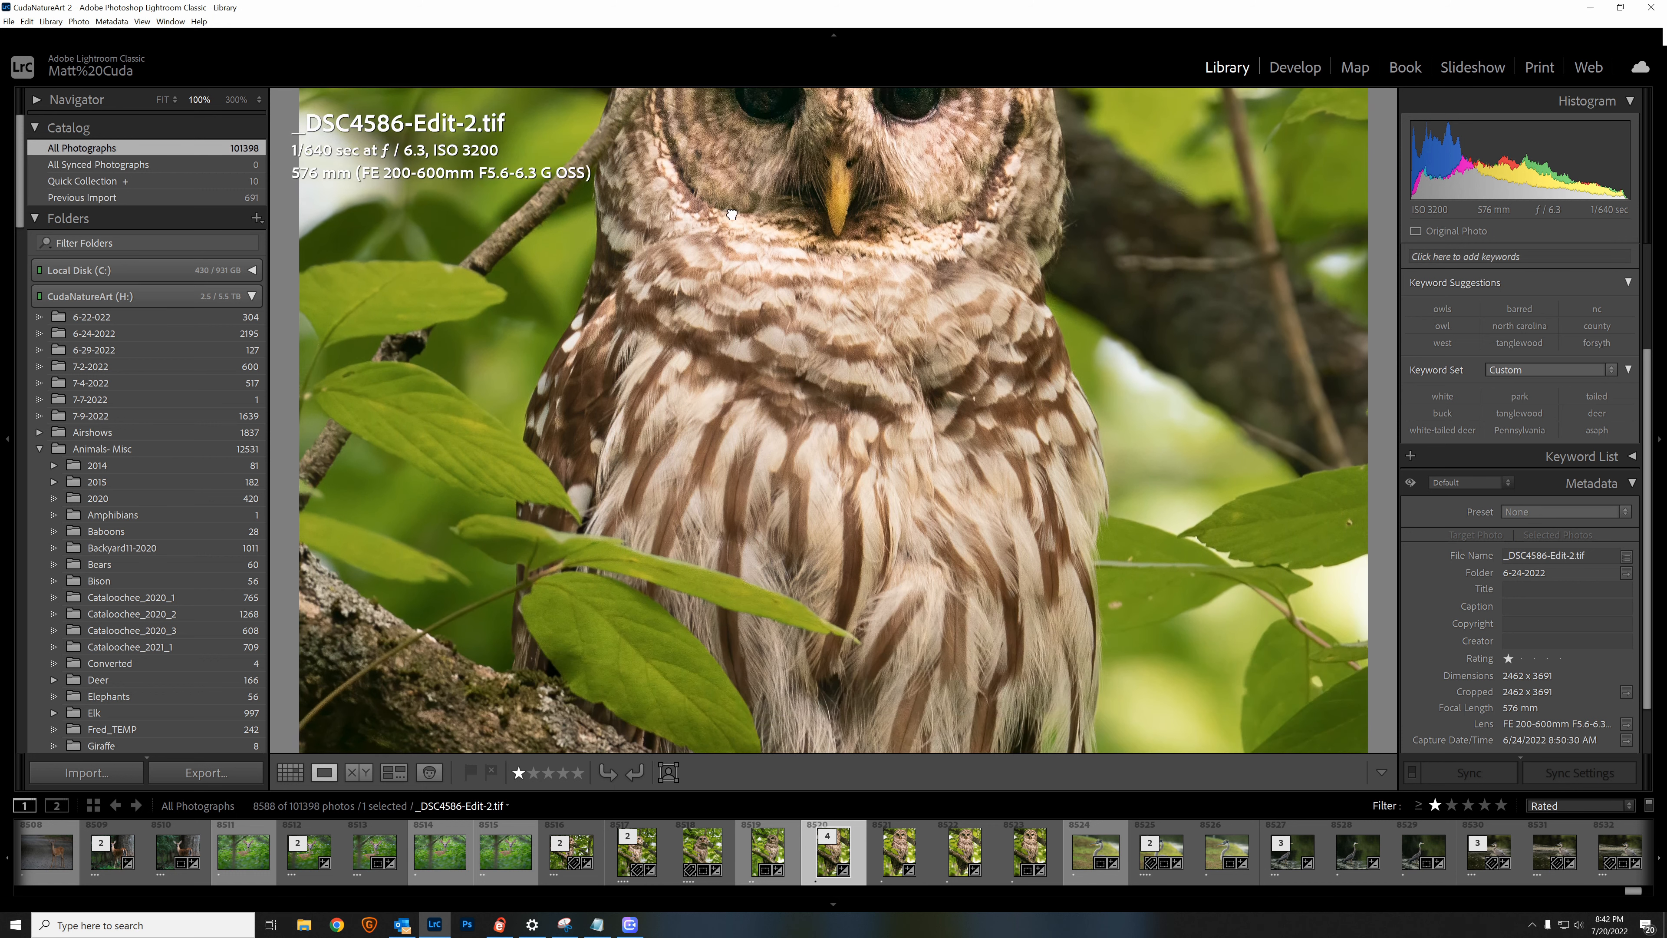
scroll(761, 387, "down", 5)
scroll(781, 259, "down", 3)
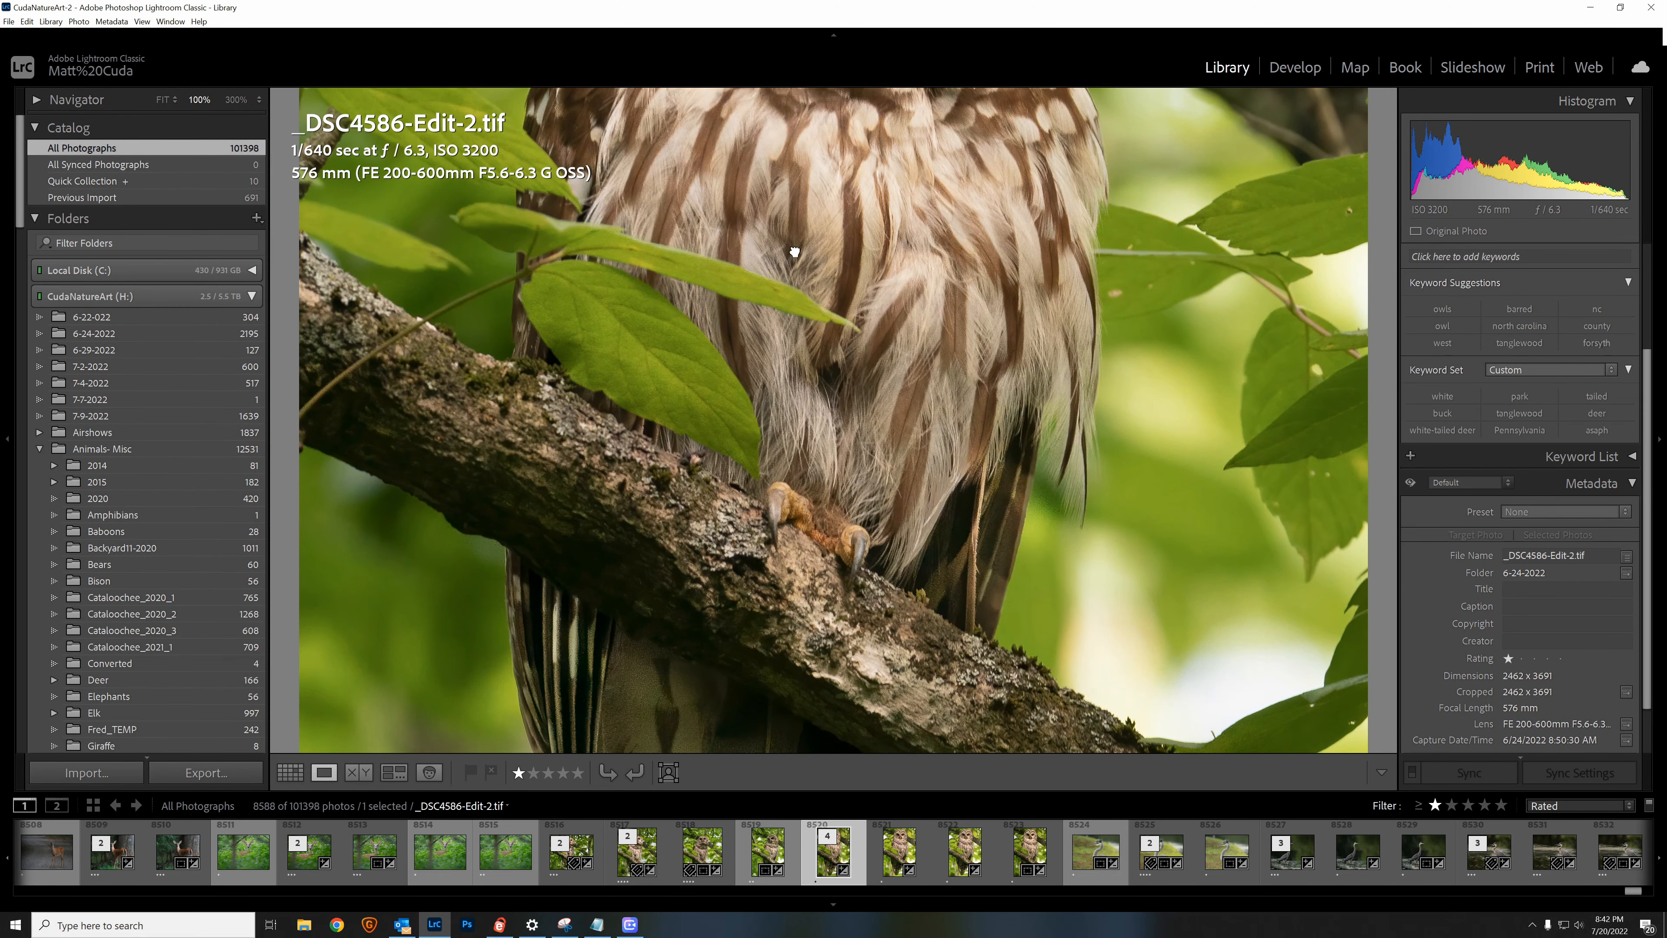
left_click(796, 254)
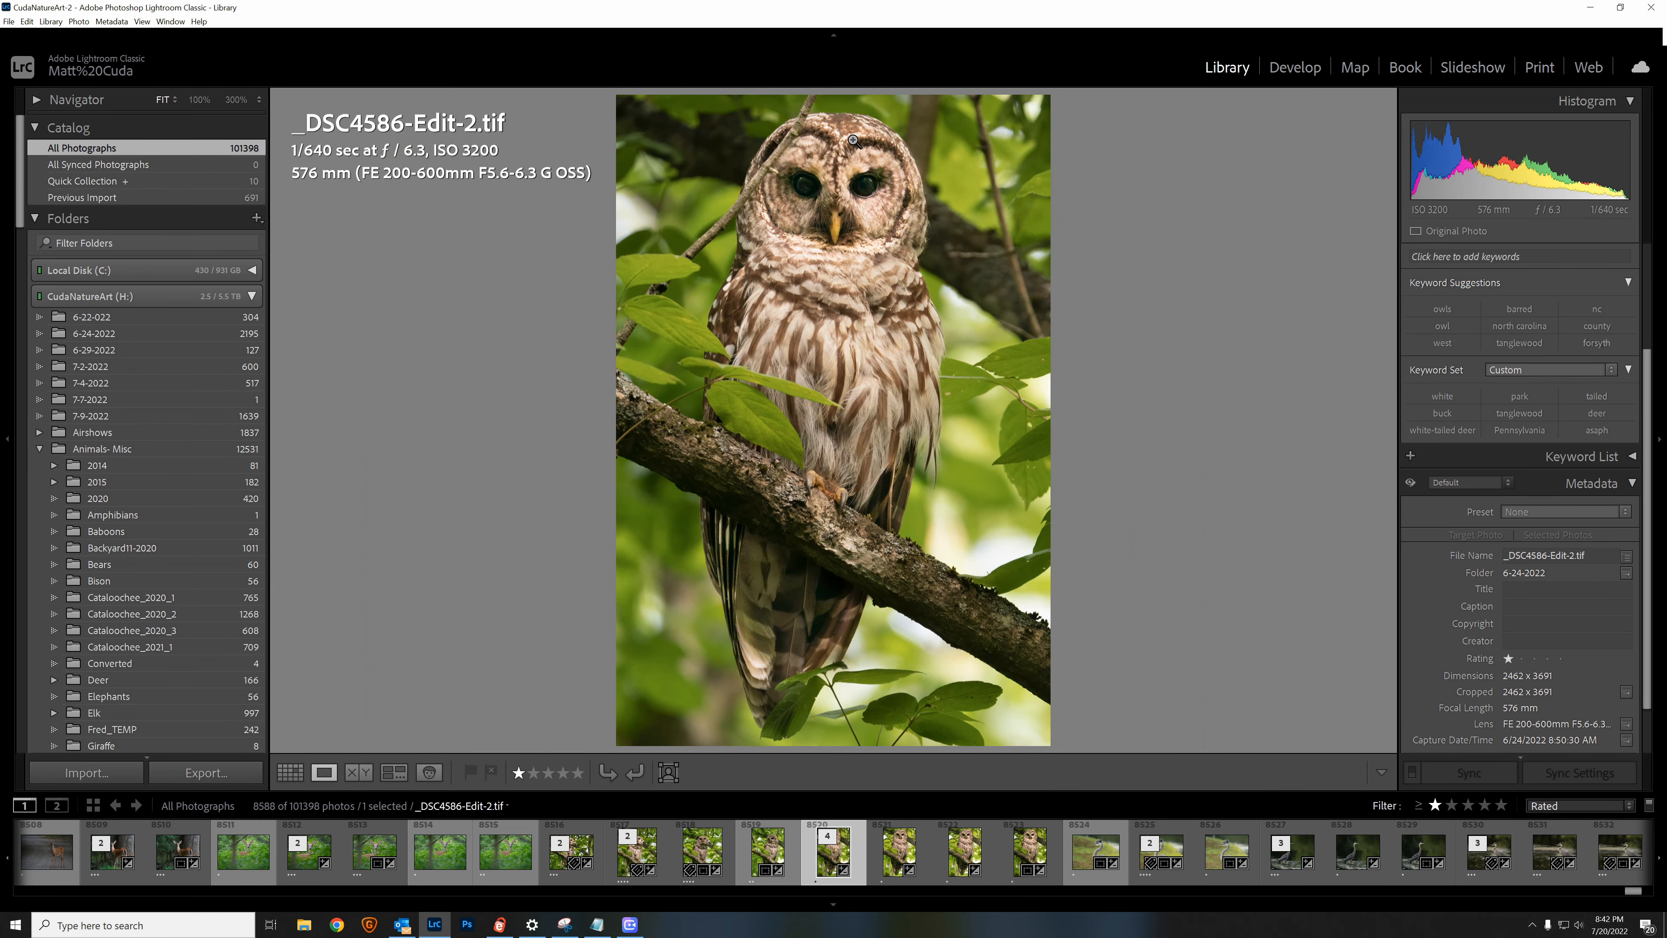
Step: Send _DSC4586-Edit-2.tif to Topaz DeNoise AI as a copy with Lightroom adjustments
left_click(802, 224)
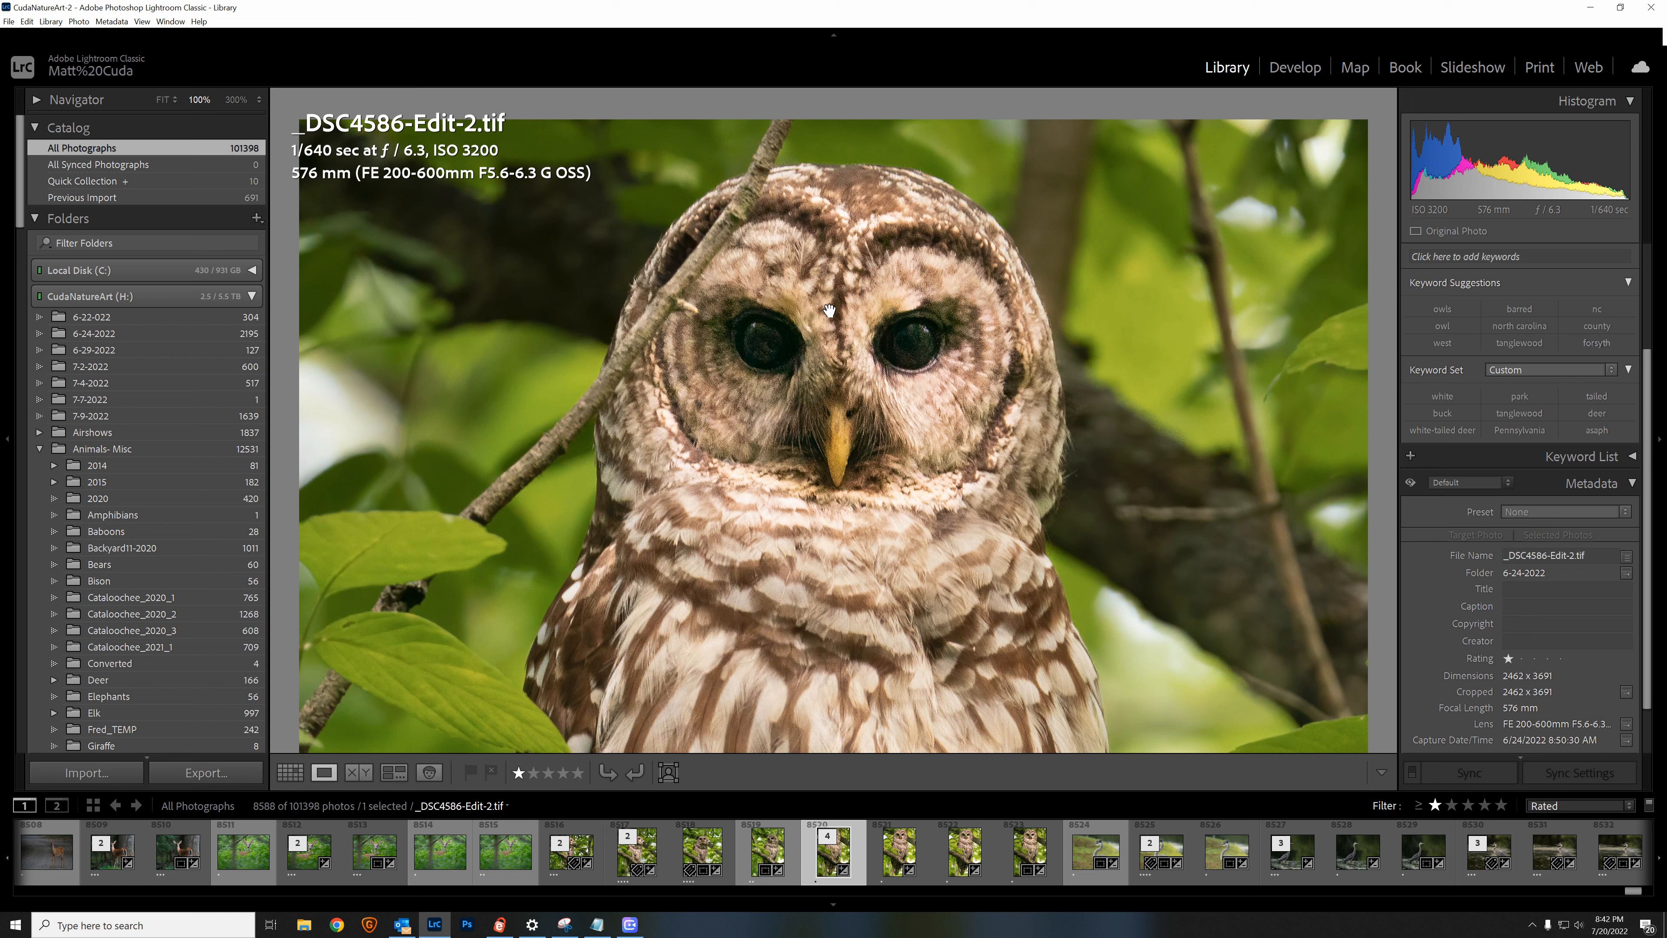
right_click(775, 307)
mouse_move(833, 415)
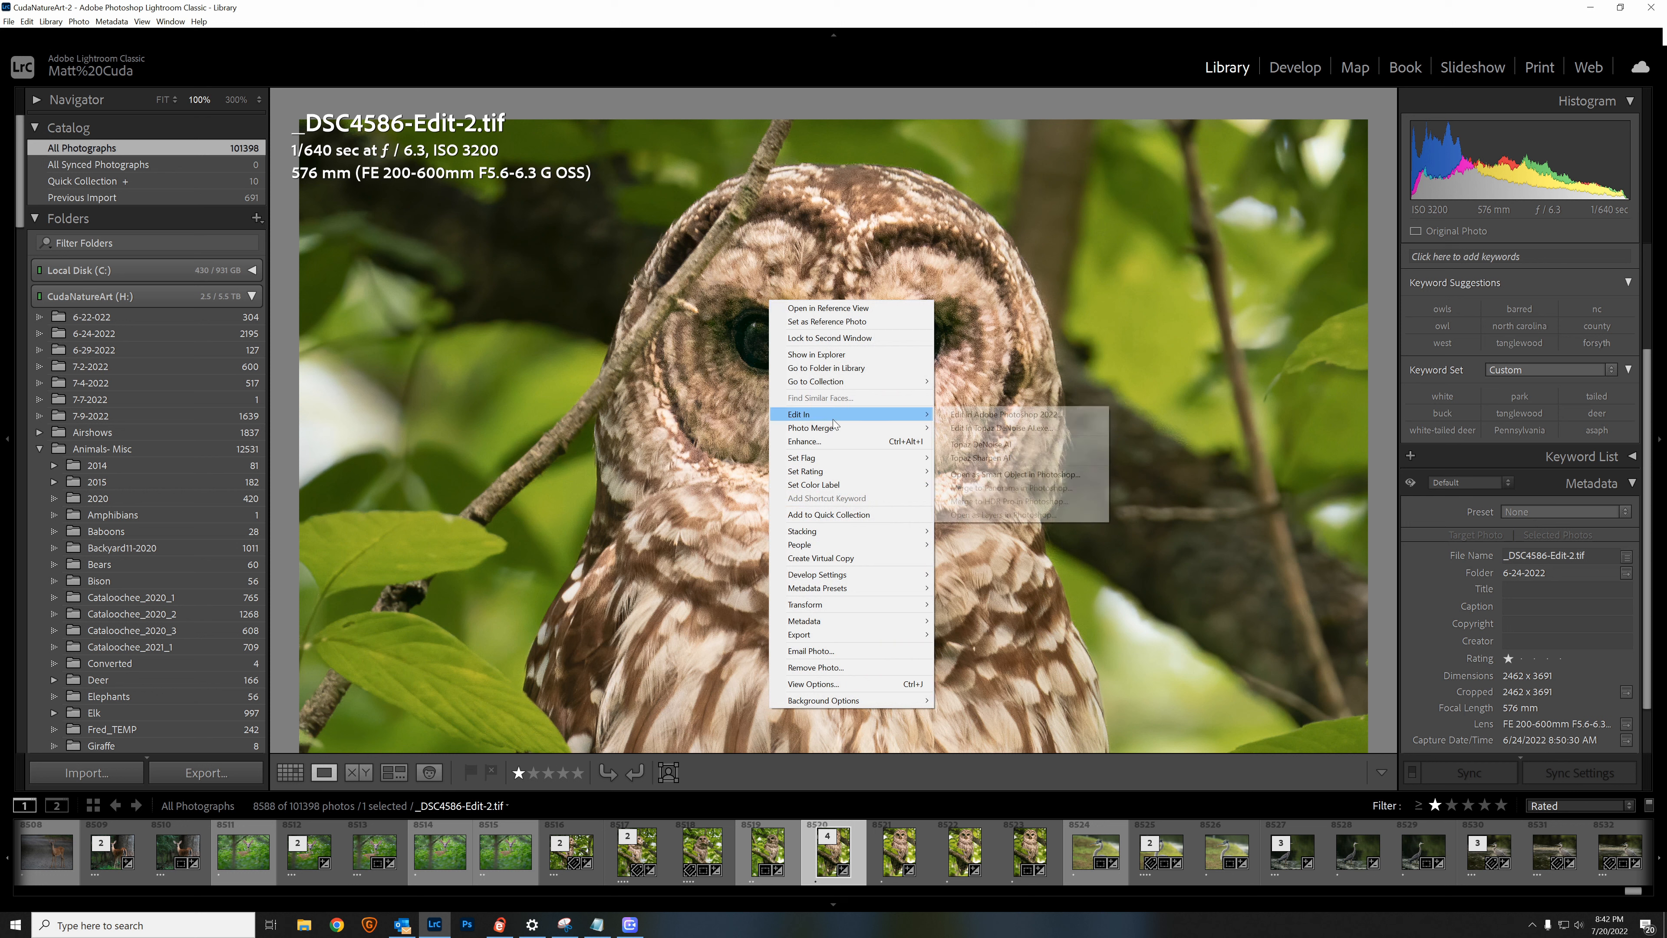
left_click(992, 450)
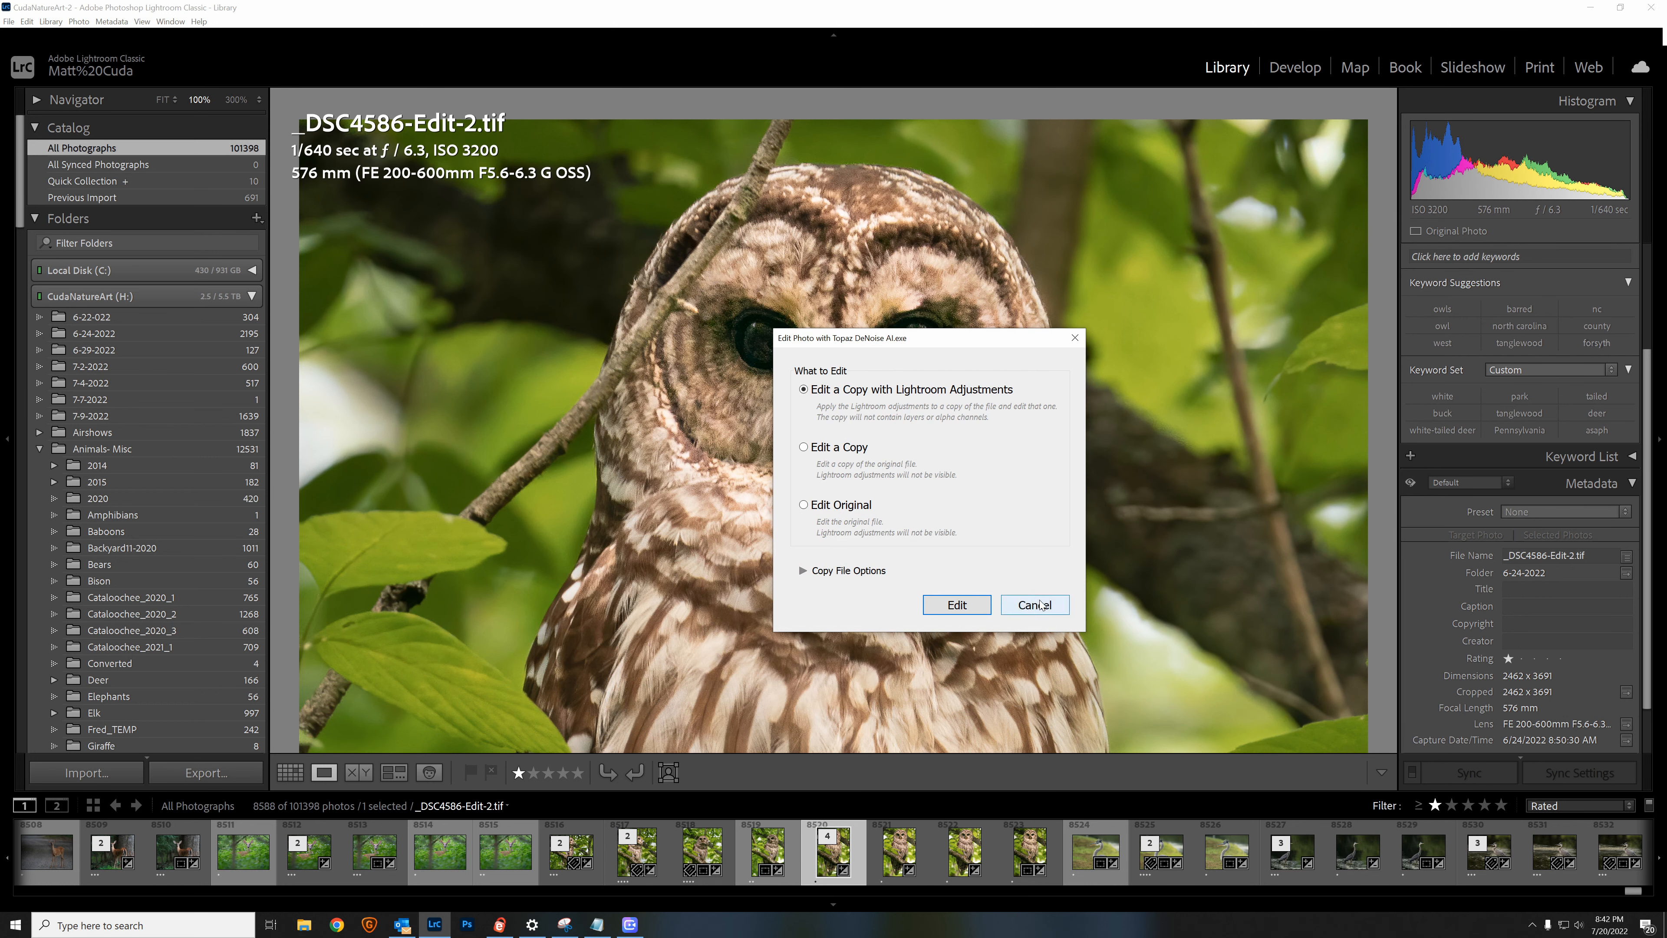
left_click(959, 606)
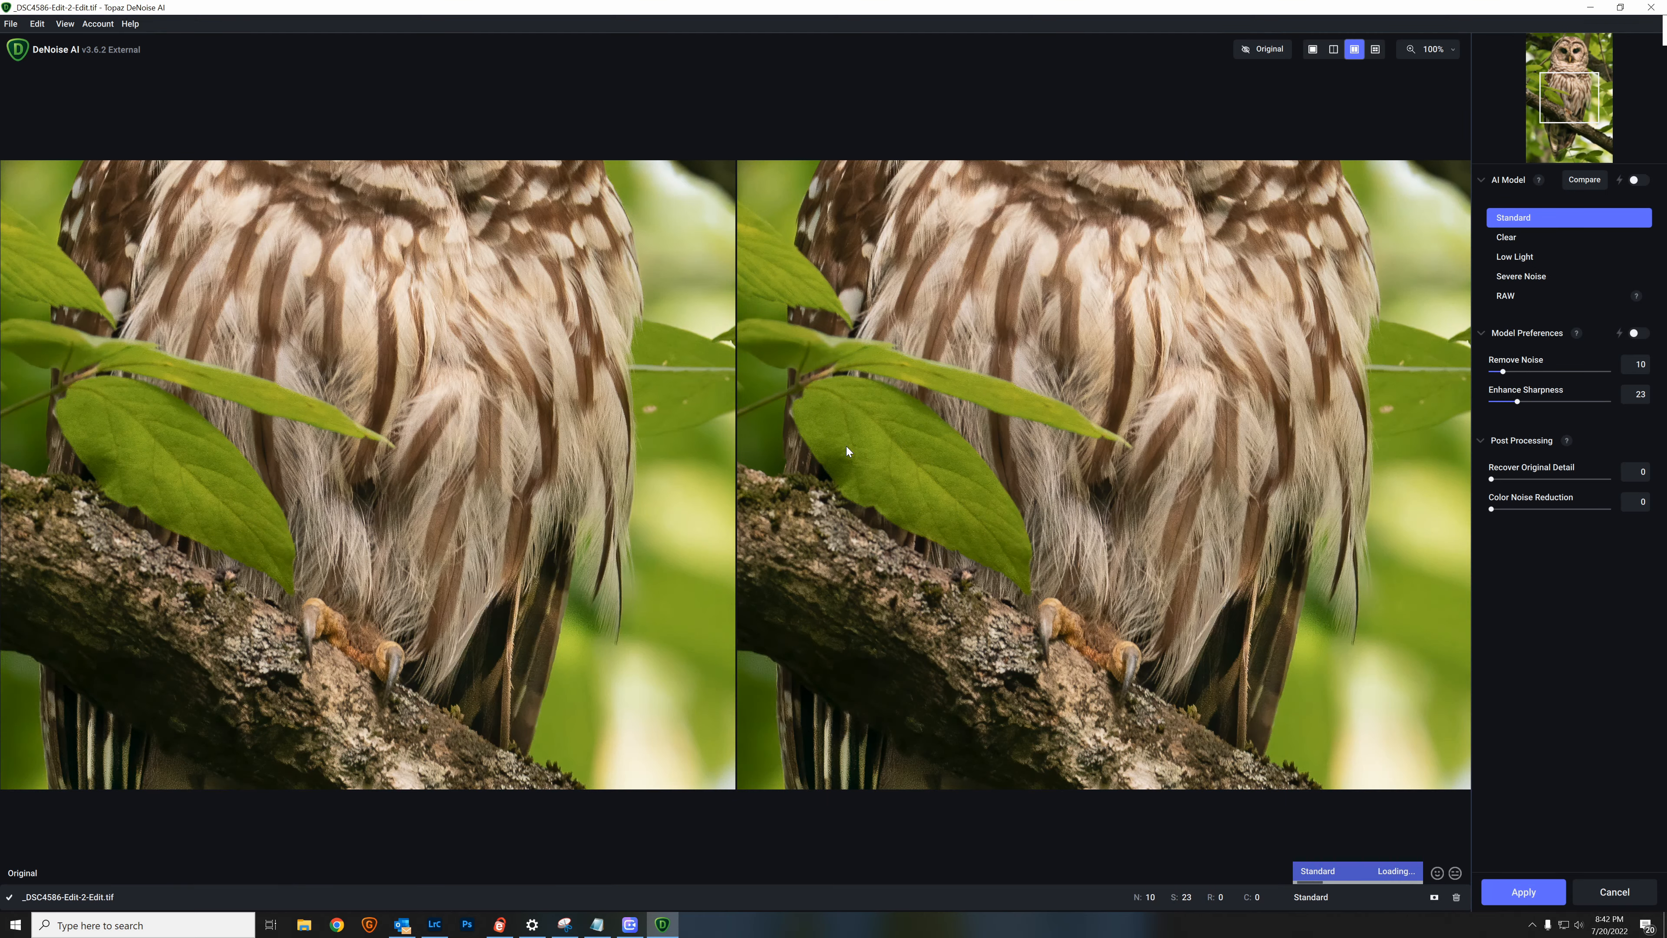
Step: Start a selective denoise mask and paint it over the owl's facial feathers, leaving the beak and the eye nearest the bare twig unmasked
left_click_drag(990, 278, 1009, 769)
left_click_drag(1025, 488, 1033, 563)
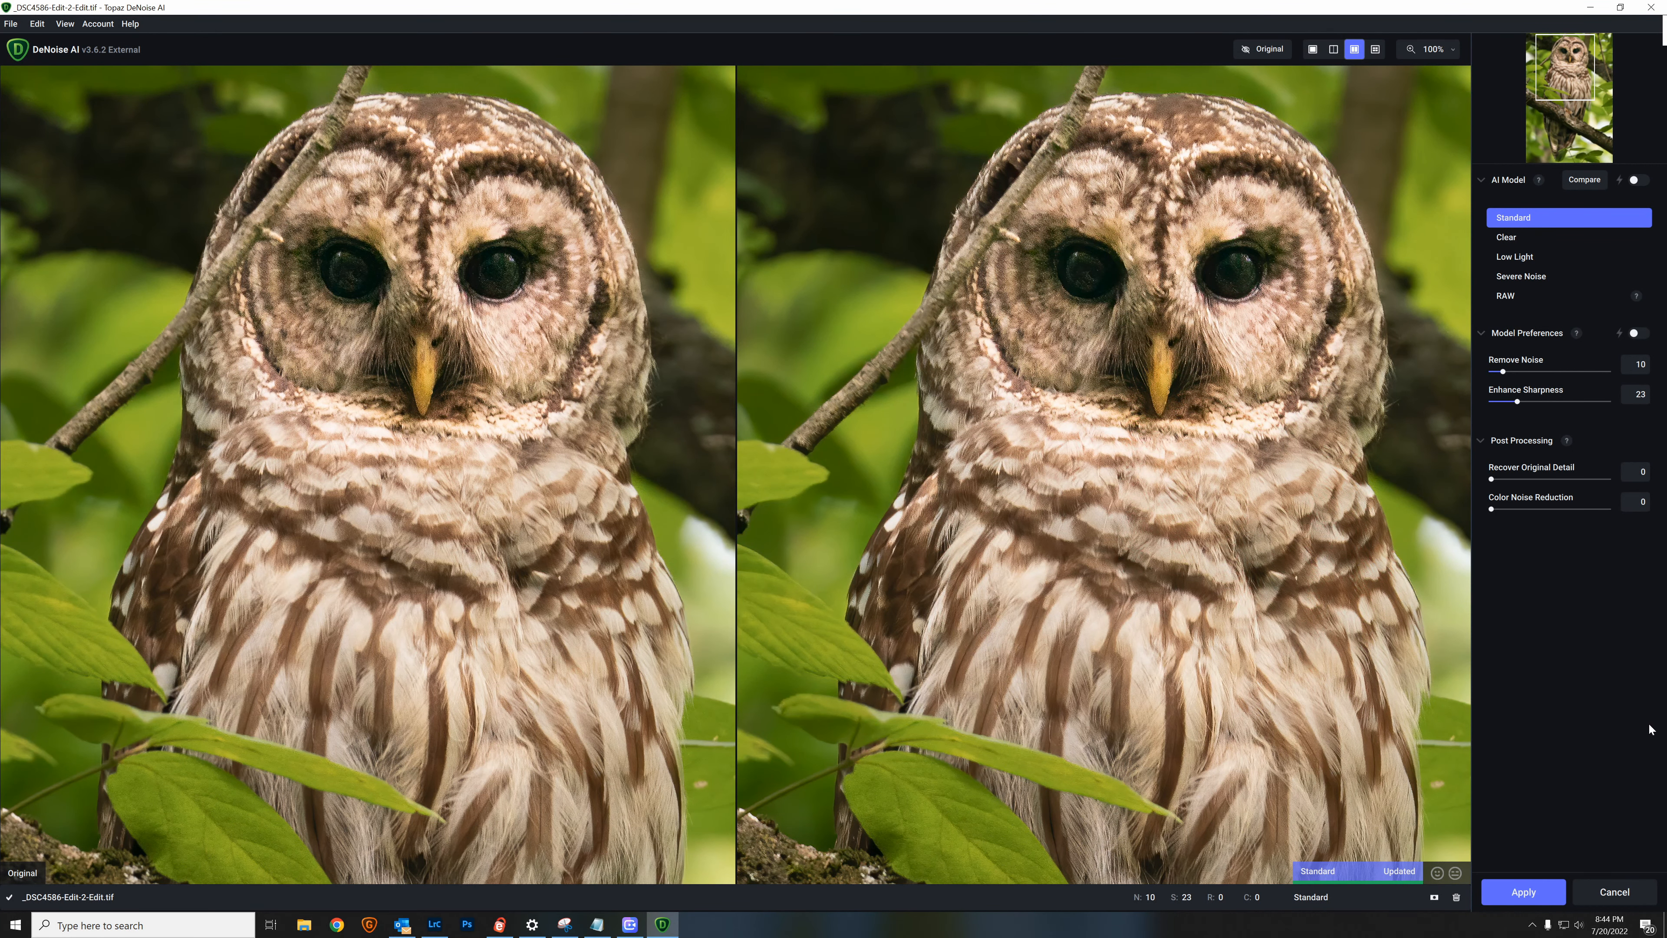
left_click(1433, 898)
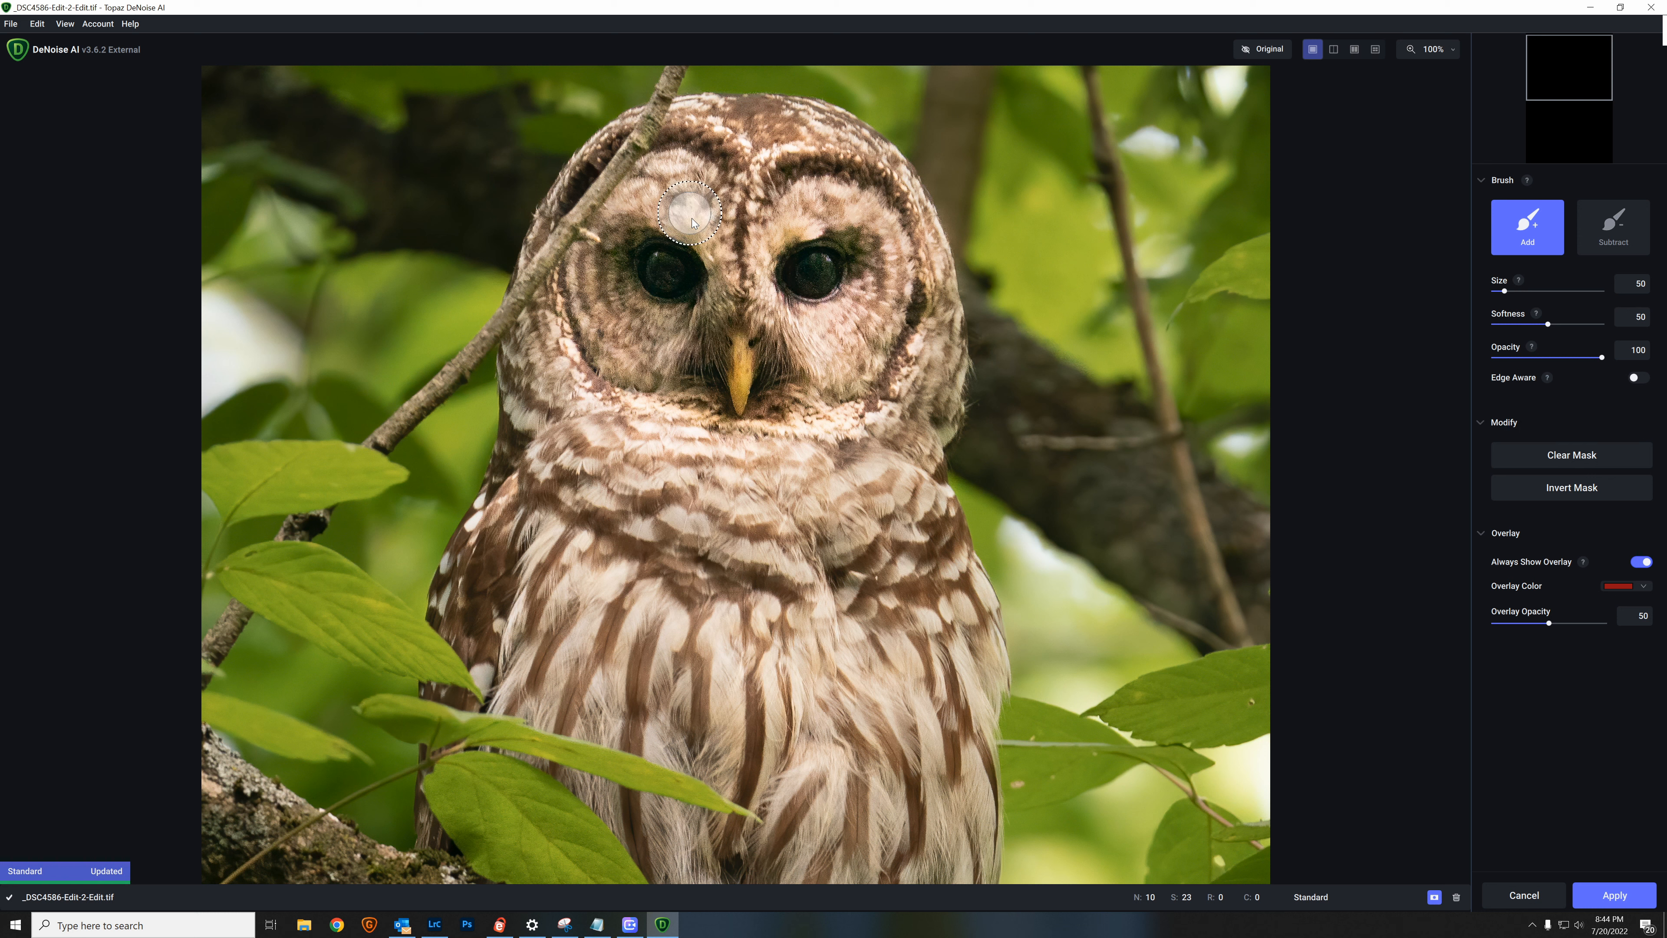
left_click(680, 212)
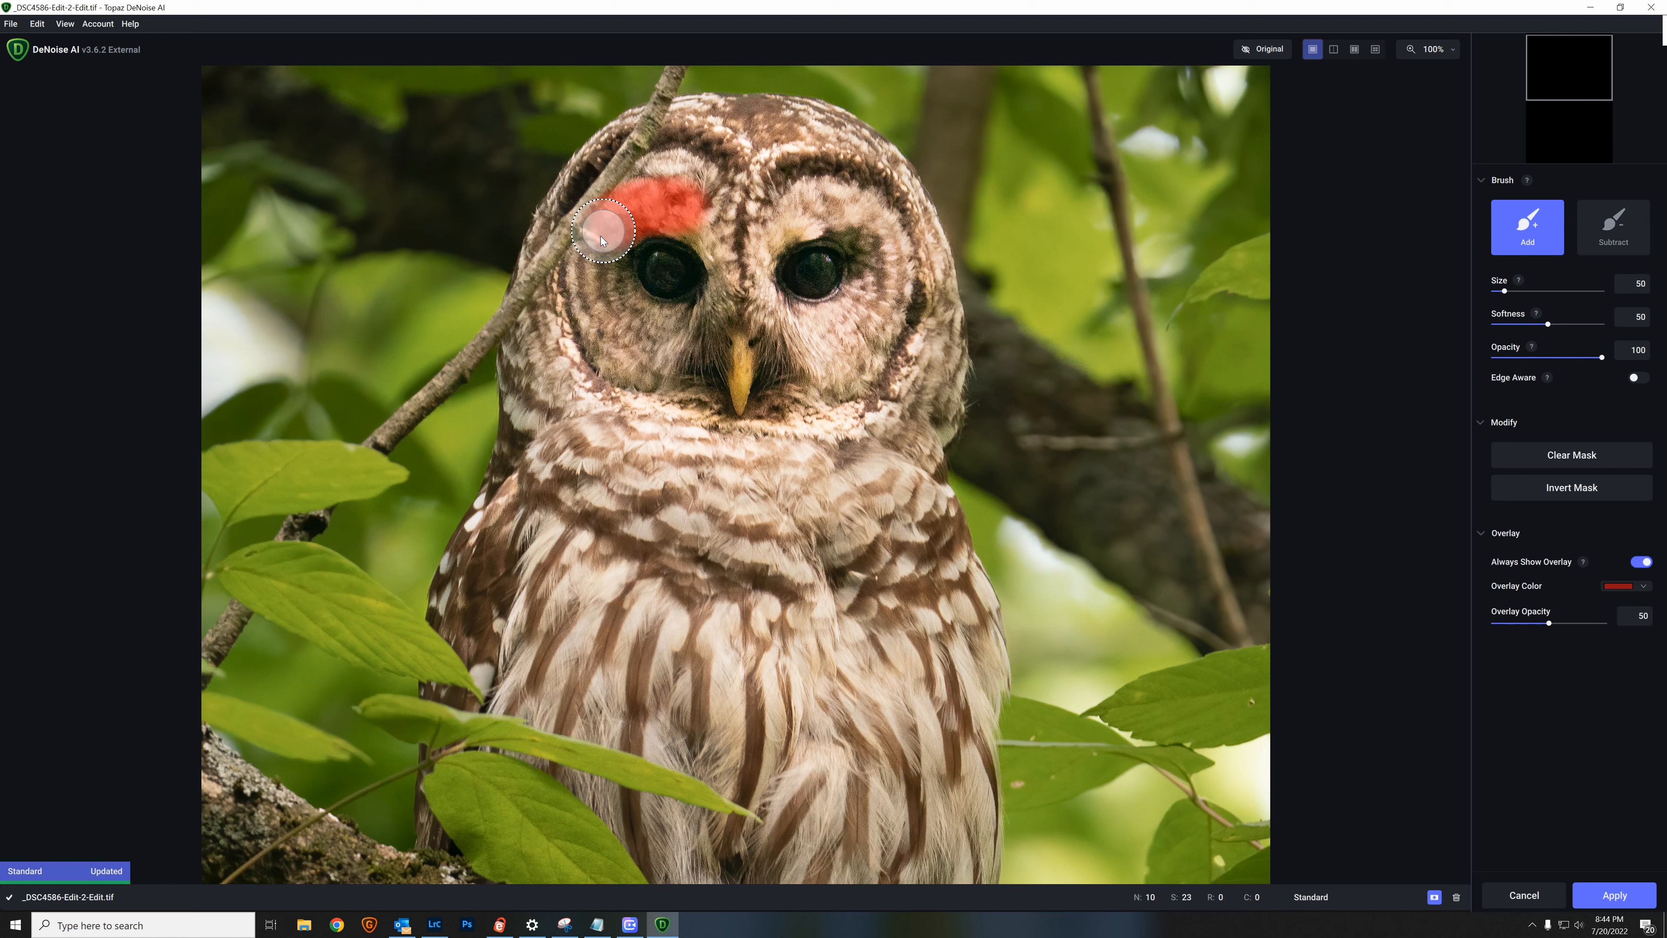
left_click_drag(594, 325, 623, 360)
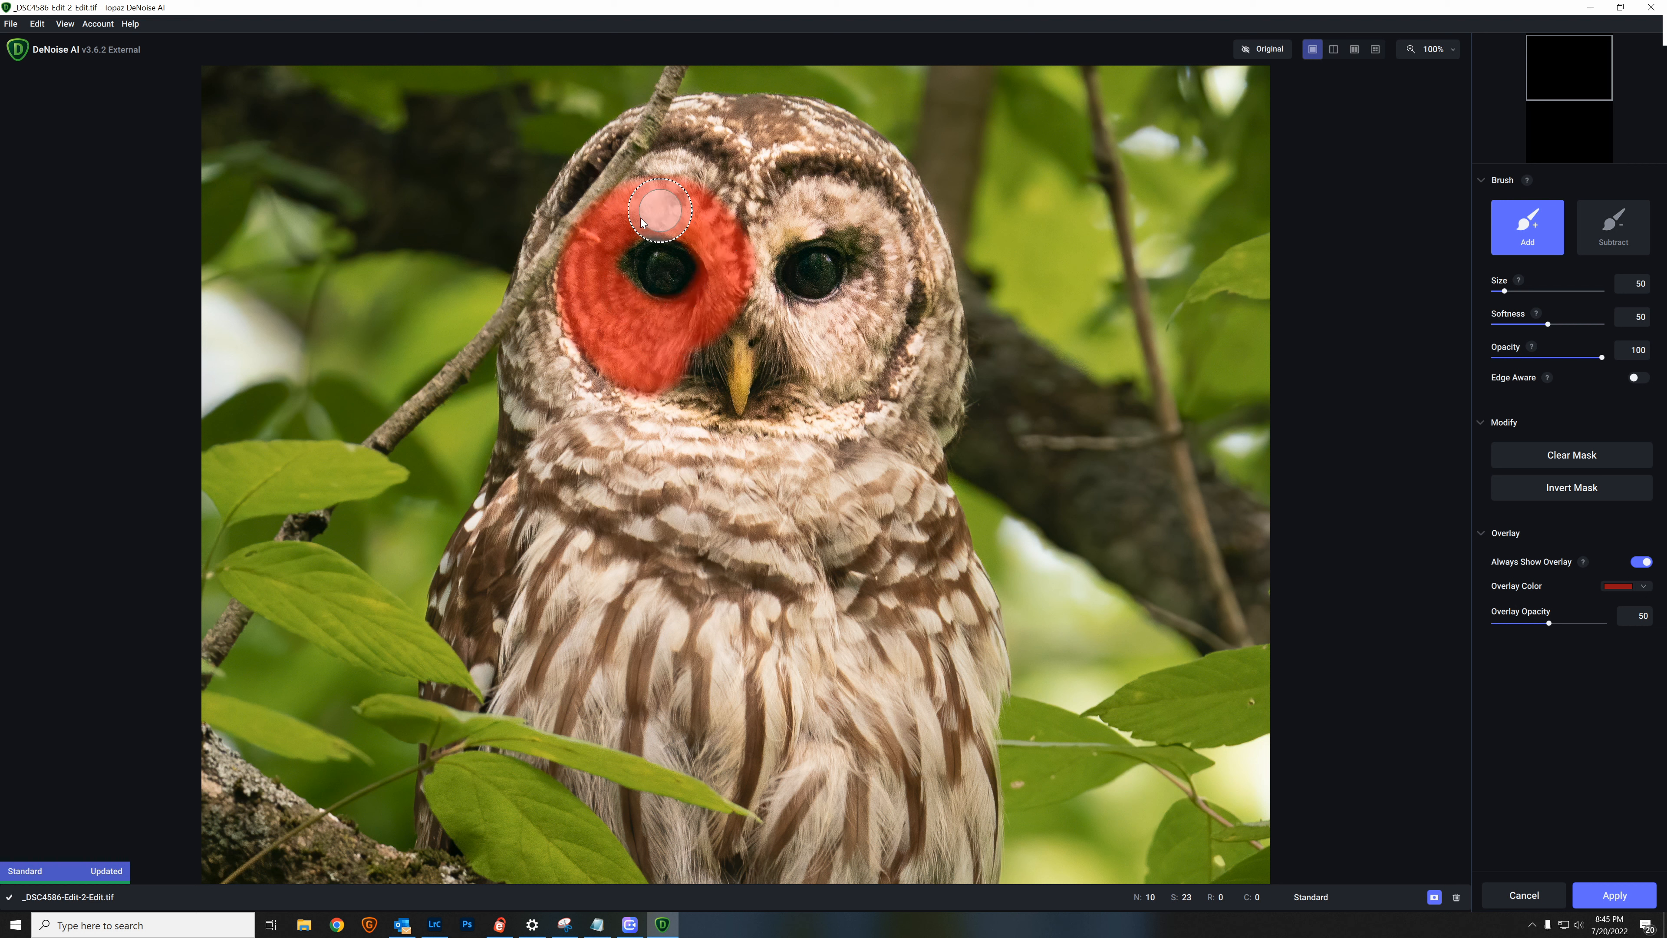
mouse_move(708, 211)
left_mouse_down()
mouse_move(832, 211)
mouse_move(895, 267)
mouse_move(885, 316)
mouse_move(834, 344)
mouse_move(758, 289)
mouse_move(800, 323)
mouse_move(826, 316)
mouse_move(848, 269)
mouse_move(762, 273)
mouse_move(812, 212)
mouse_move(847, 204)
mouse_move(885, 234)
mouse_move(905, 286)
mouse_move(845, 382)
left_mouse_up()
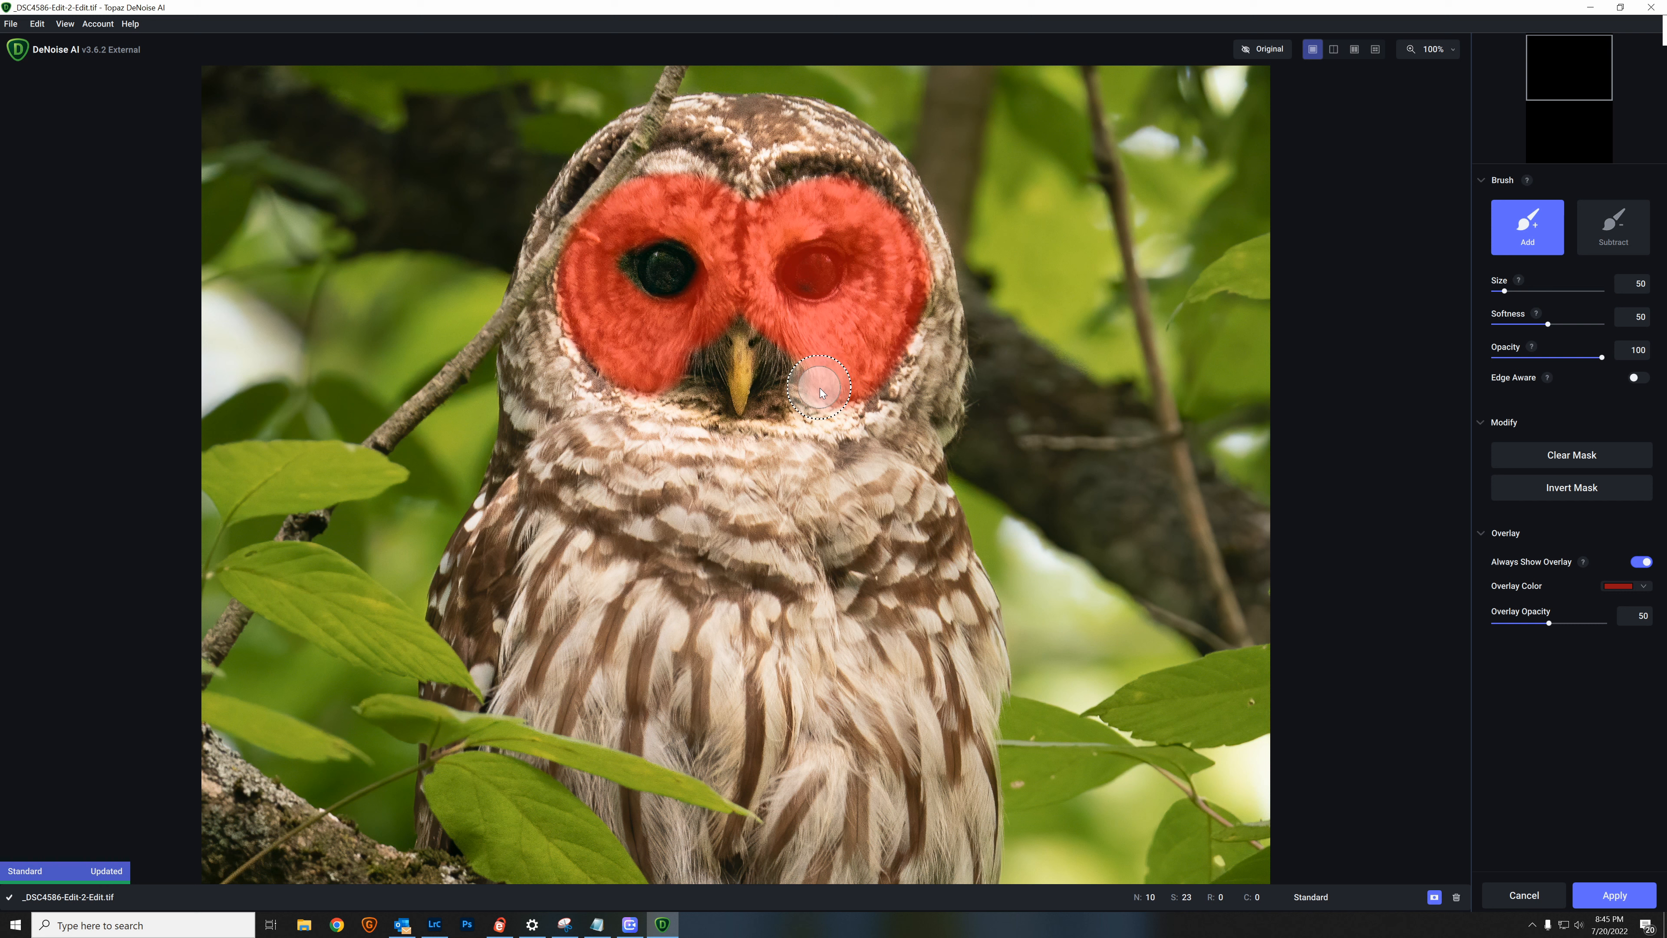
left_click_drag(819, 388, 819, 388)
mouse_move(666, 146)
left_mouse_down()
mouse_move(722, 172)
mouse_move(650, 157)
mouse_move(827, 167)
mouse_move(873, 197)
mouse_move(903, 255)
mouse_move(905, 341)
mouse_move(842, 422)
left_mouse_up()
mouse_move(595, 324)
left_mouse_down()
mouse_move(577, 279)
mouse_move(548, 308)
mouse_move(568, 378)
mouse_move(547, 394)
mouse_move(543, 366)
mouse_move(612, 412)
mouse_move(699, 430)
mouse_move(781, 420)
mouse_move(804, 394)
left_mouse_up()
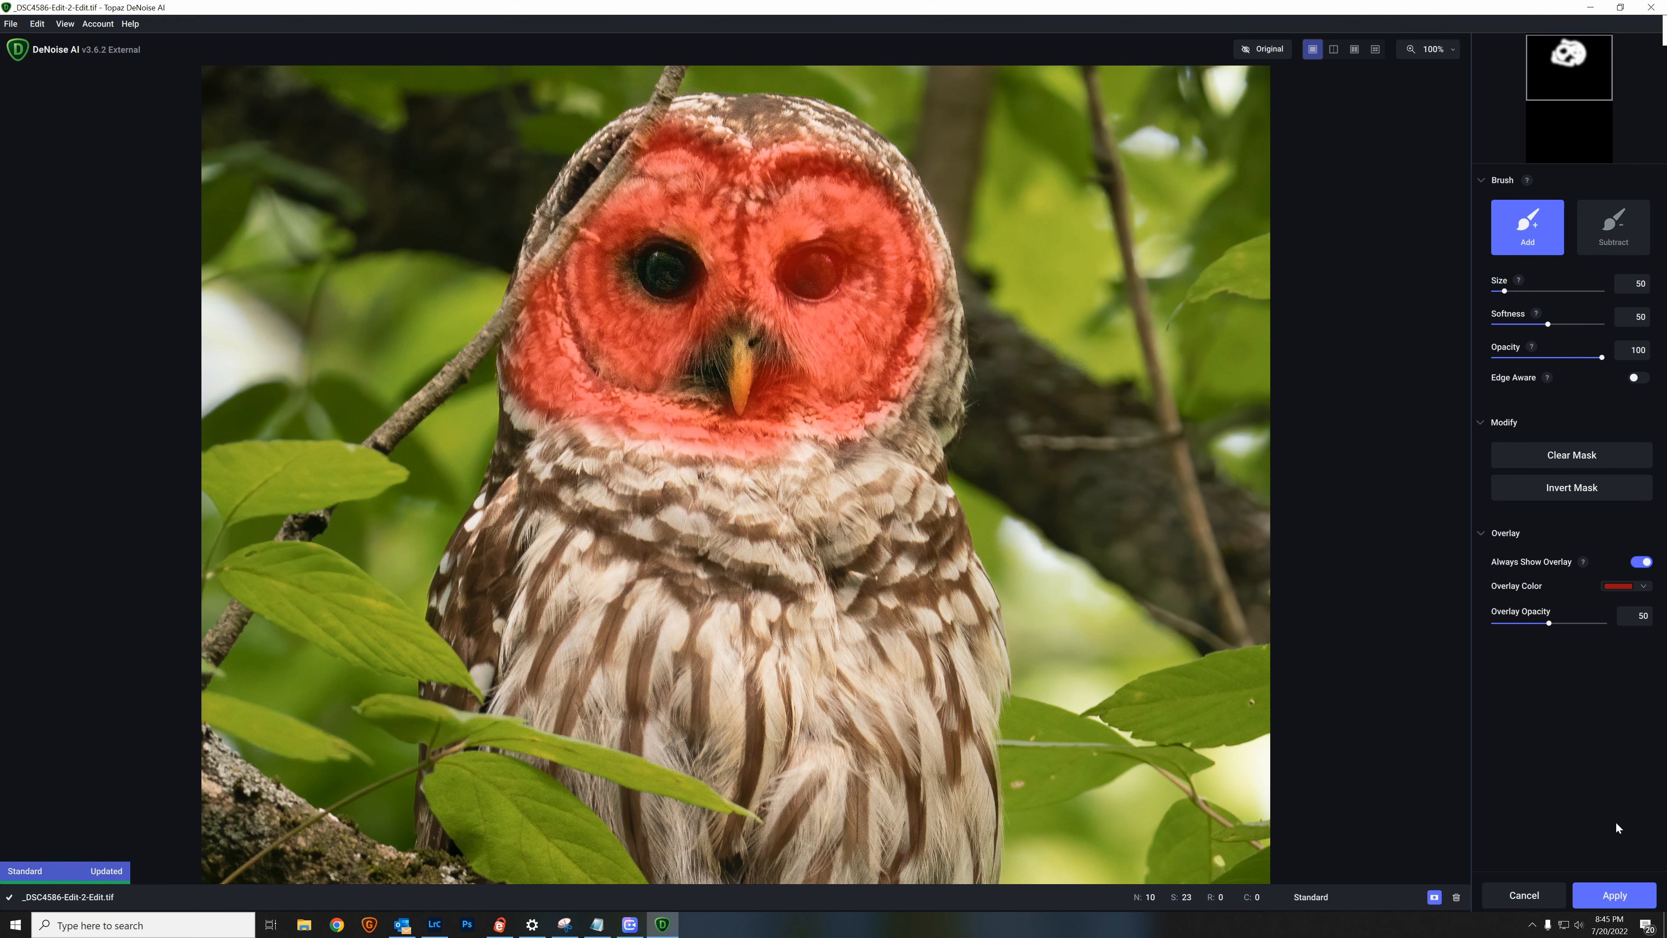
Step: Apply the face mask and run the Standard model denoise on the copy, returning to Lightroom Classic
left_click(1621, 895)
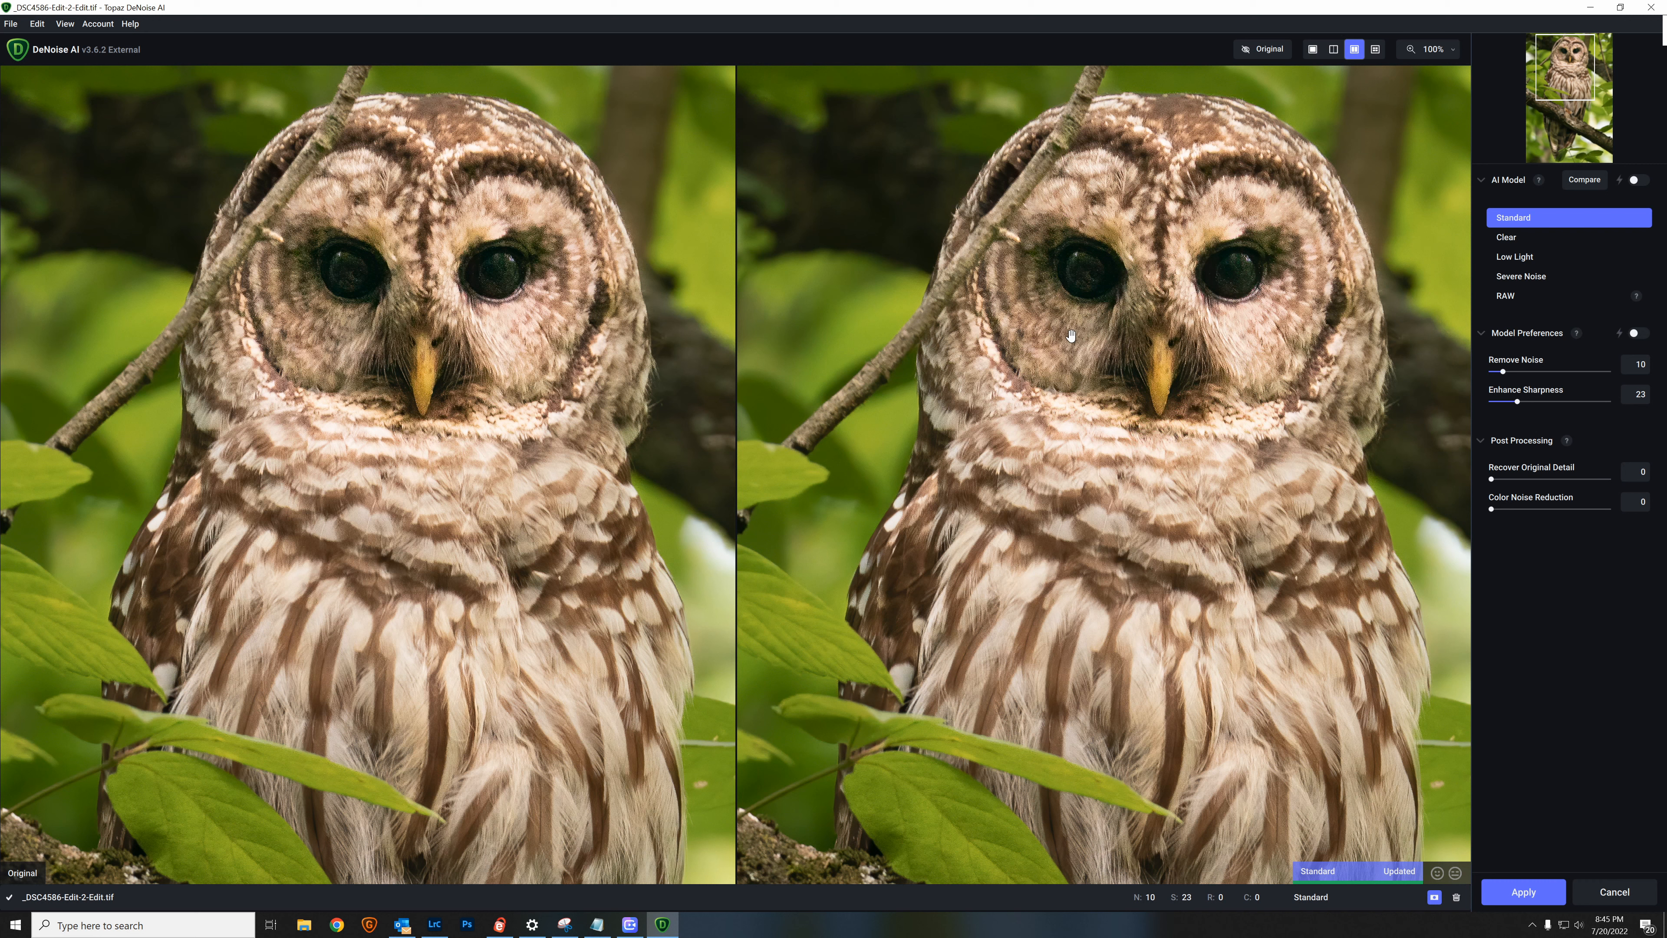
left_click(1508, 376)
left_click(1528, 891)
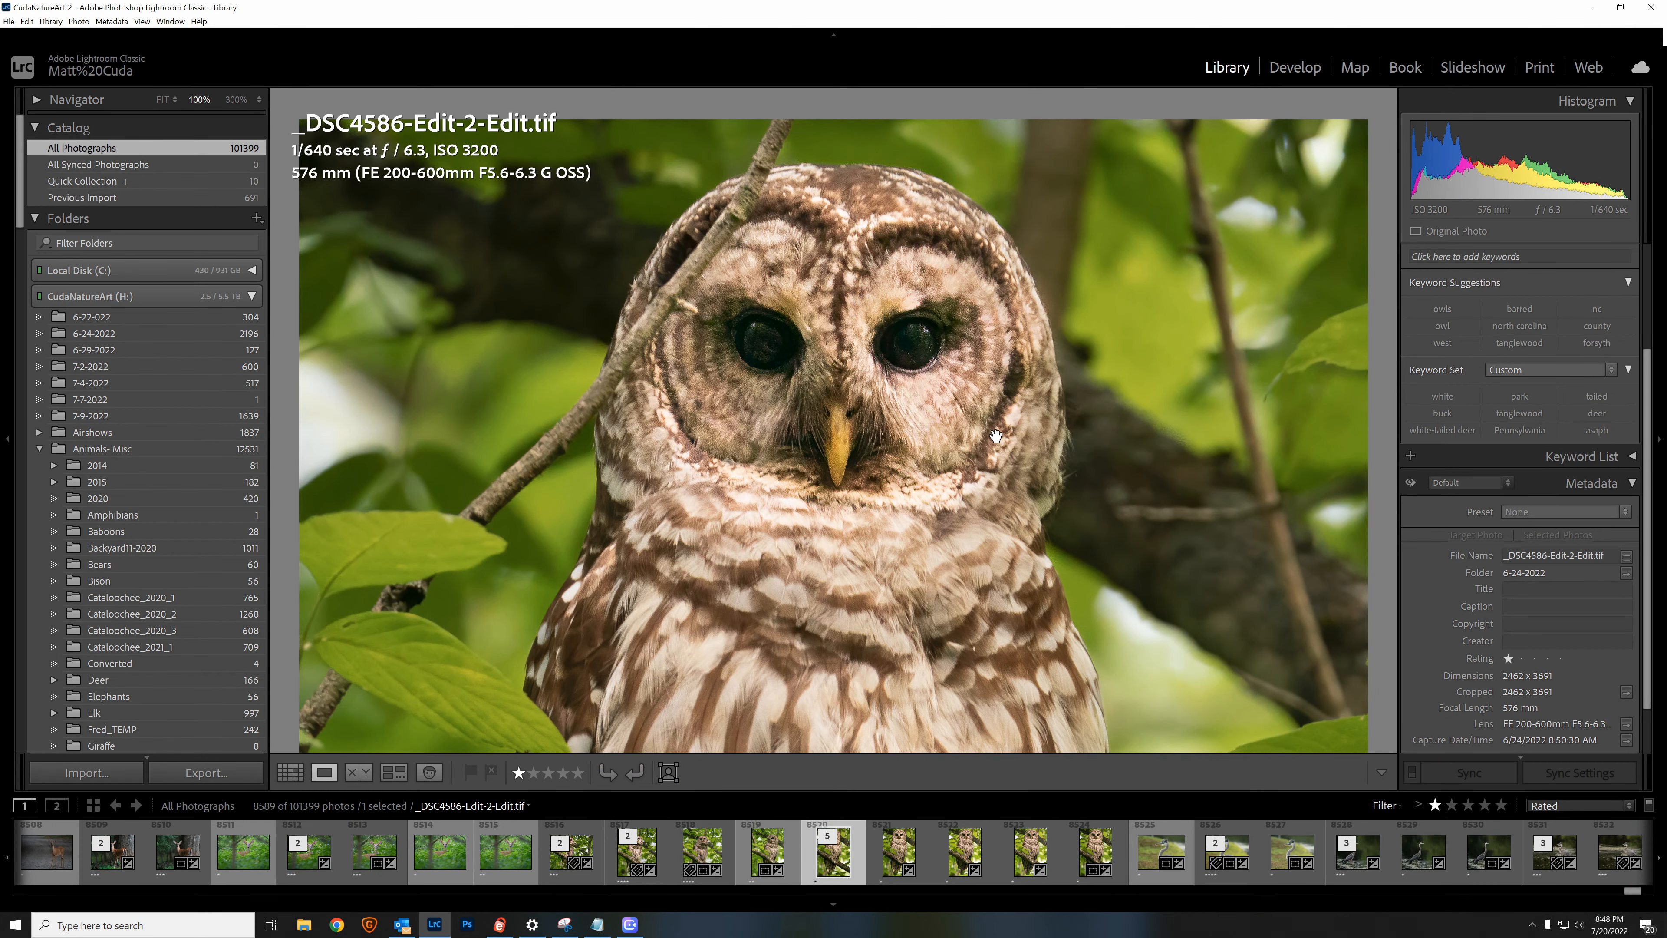
Step: Examine the face and body of the denoised owl in _DSC4586-Edit-2-Edit.tif at 100%
left_click(963, 410)
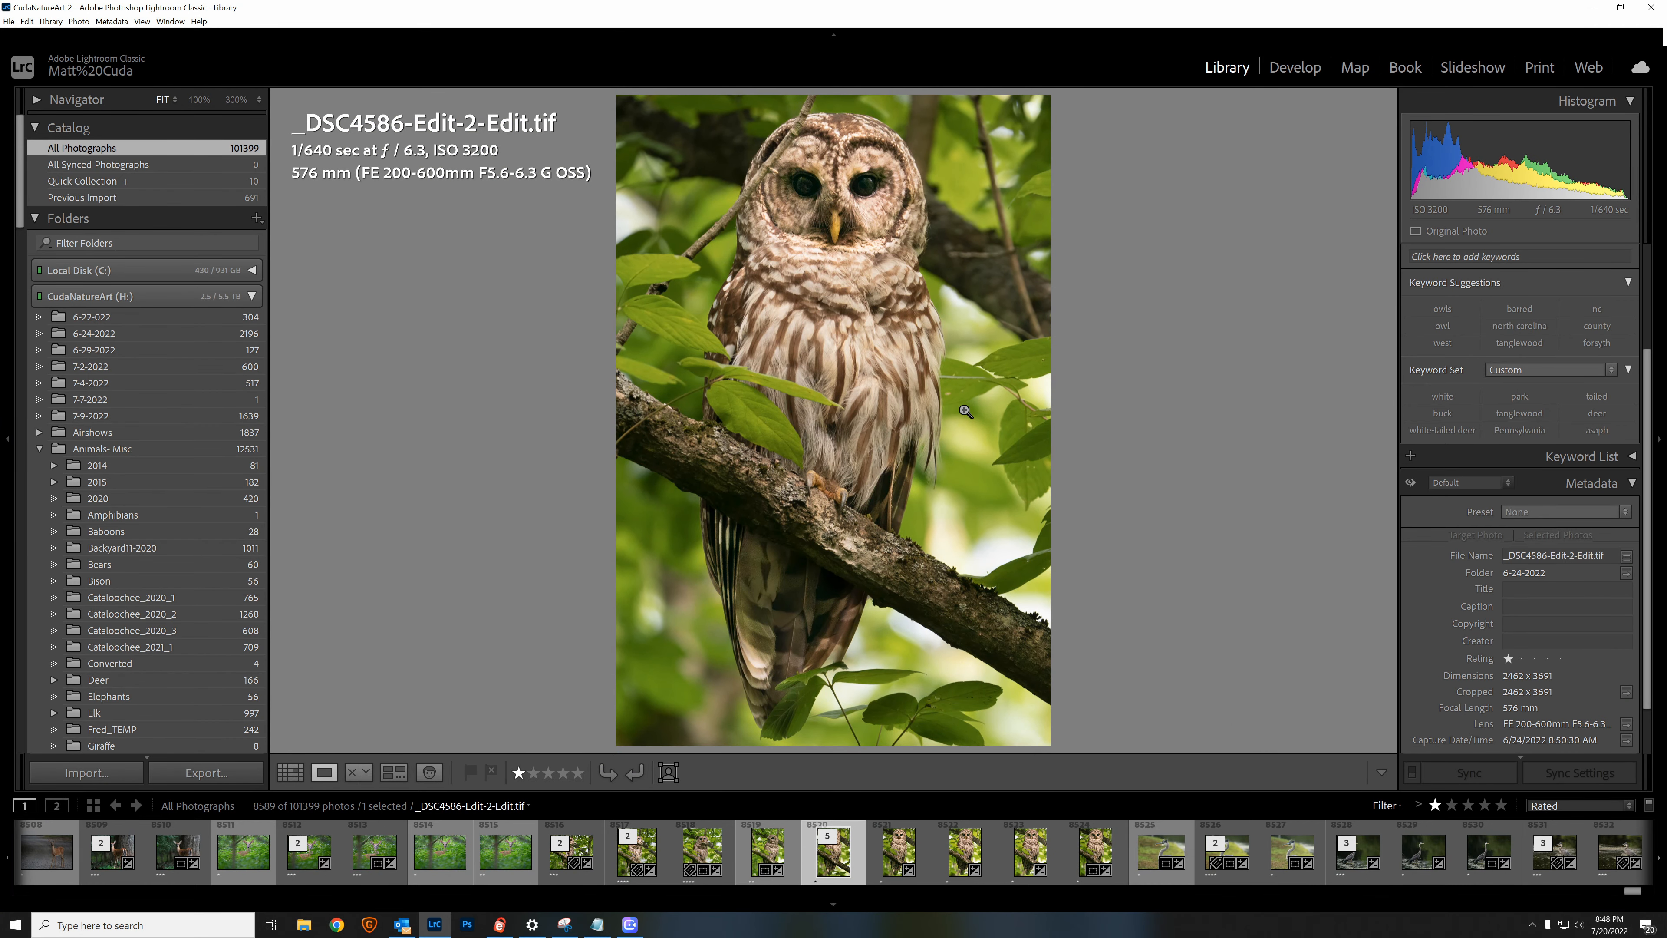
left_click(908, 259)
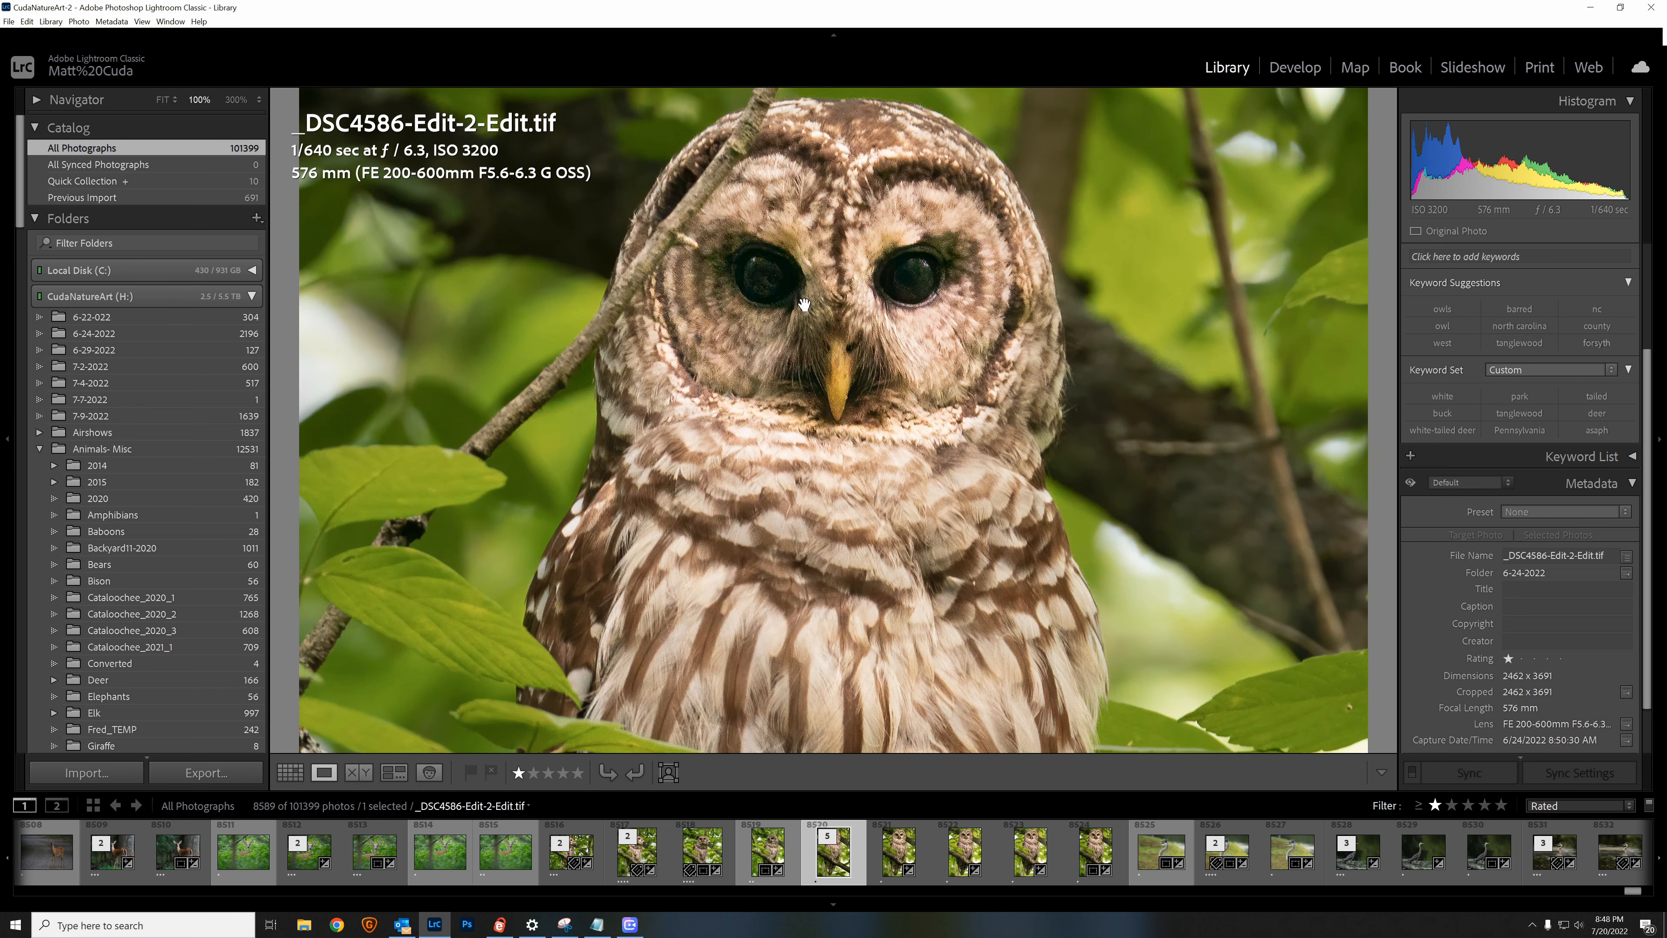
scroll(755, 302, "down", 1)
left_click(741, 343)
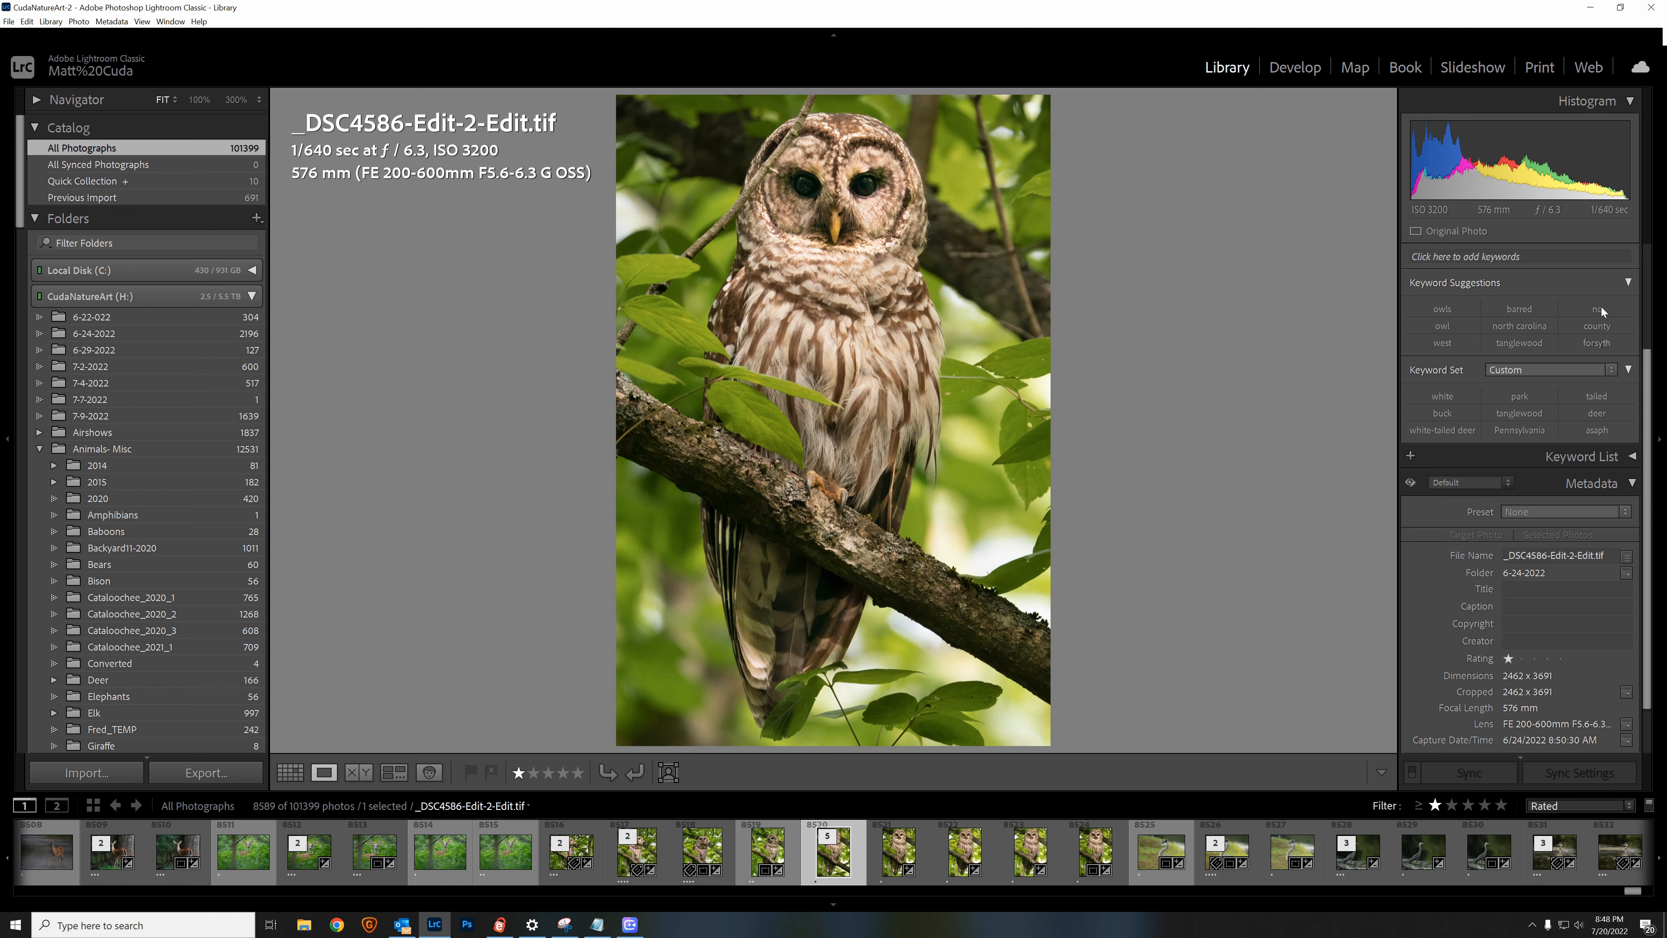
Step: Open the denoised owl copy in the Develop module
left_click(1302, 77)
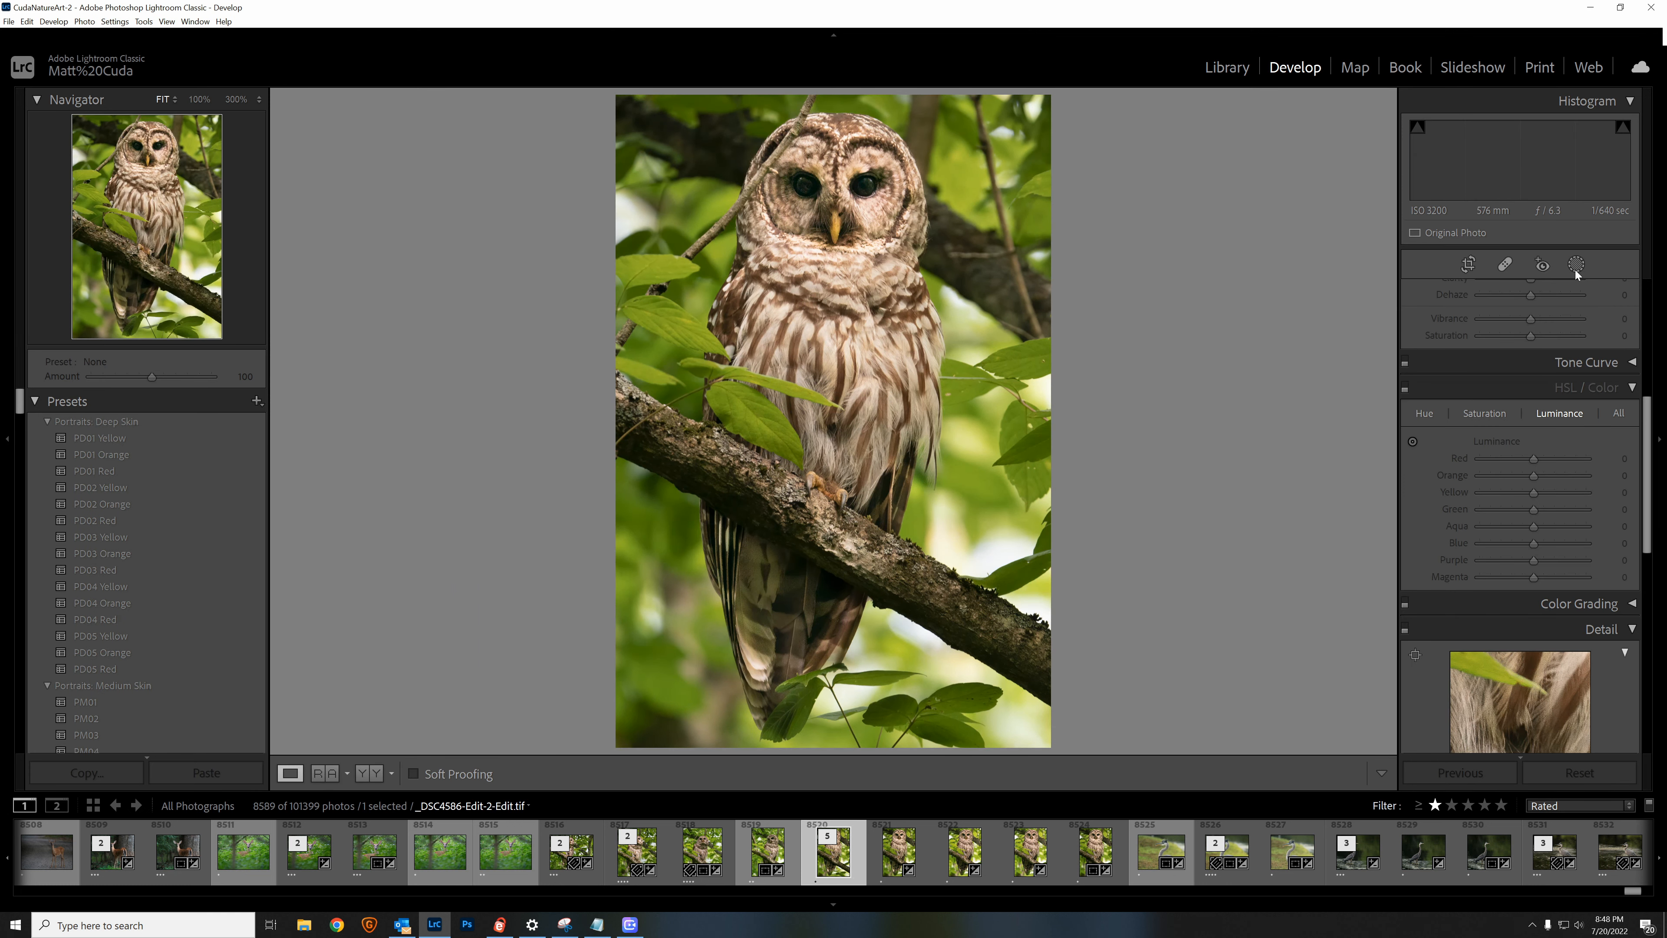
Step: Set up a new brush mask with Texture 11, Clarity 11 and Sharpness 21, viewing the owl's face at 100%
left_click(1577, 266)
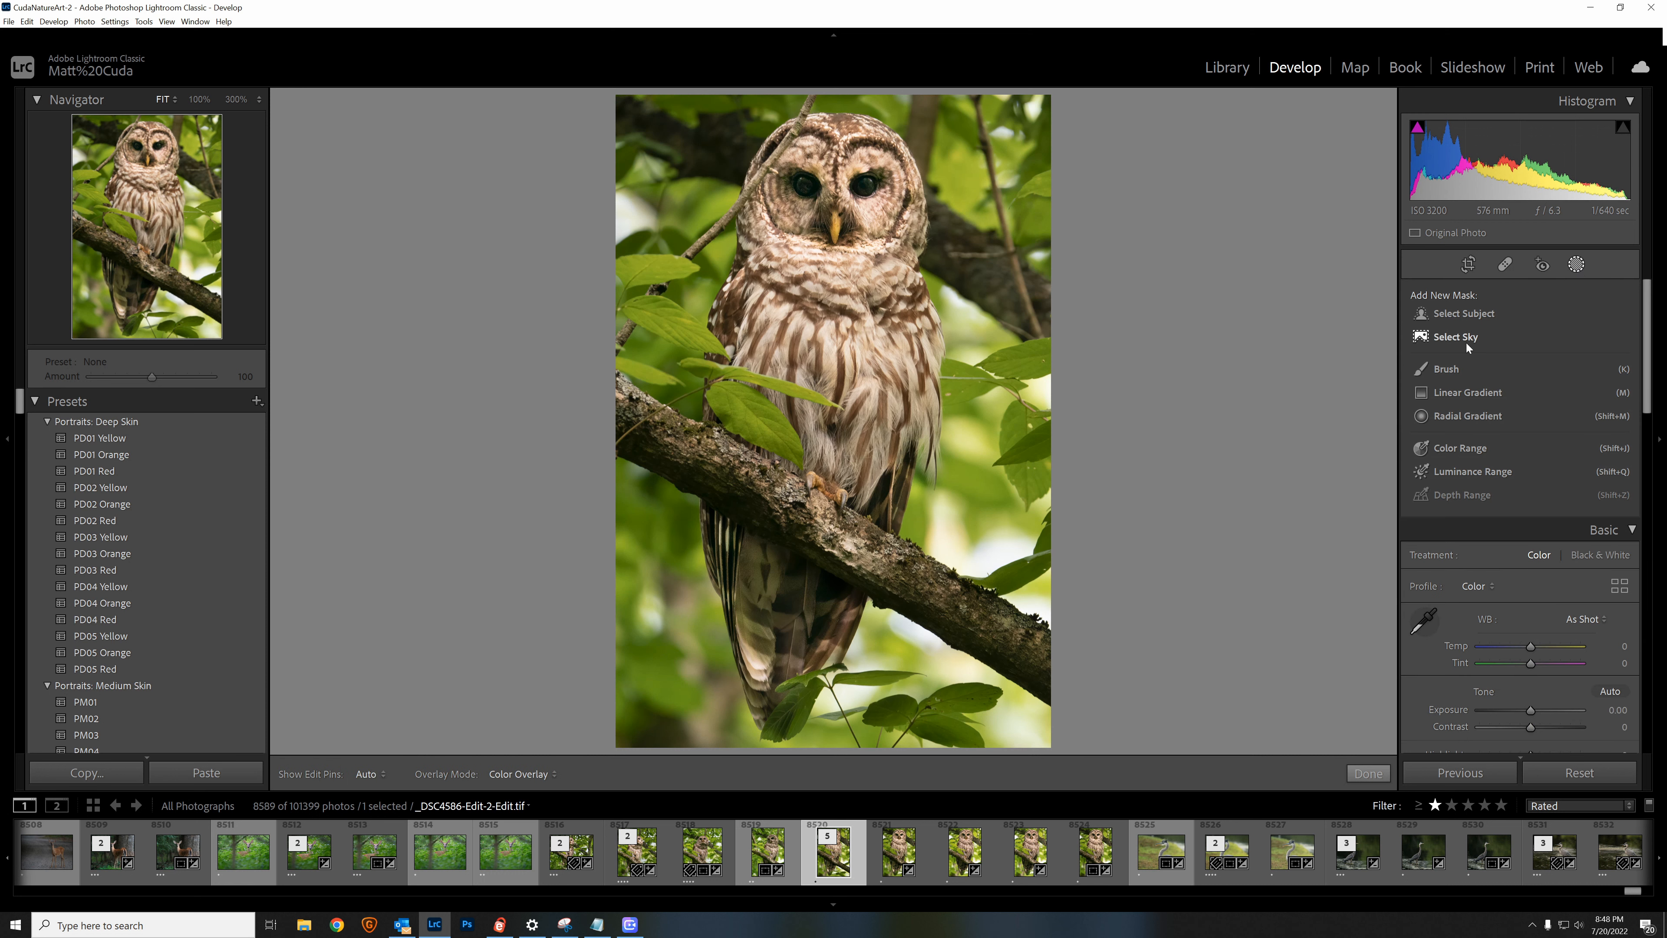
left_click(1448, 368)
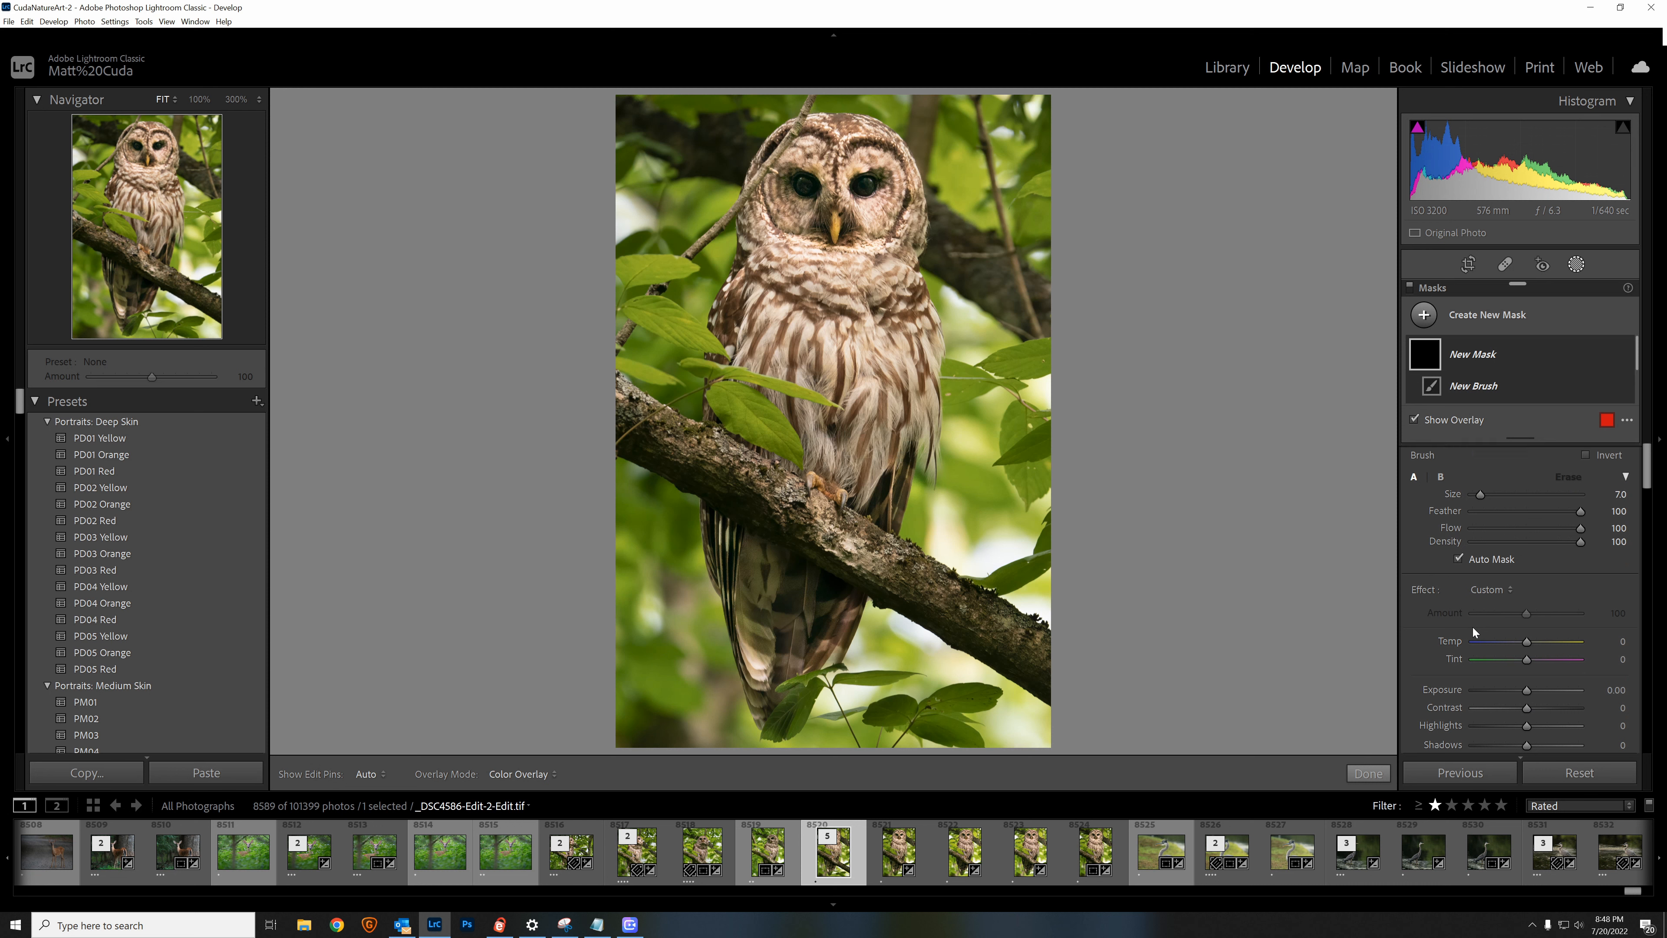
scroll(1473, 640, "down", 3)
left_click_drag(1521, 635, 1531, 655)
scroll(1533, 657, "down", 2)
left_click(159, 158)
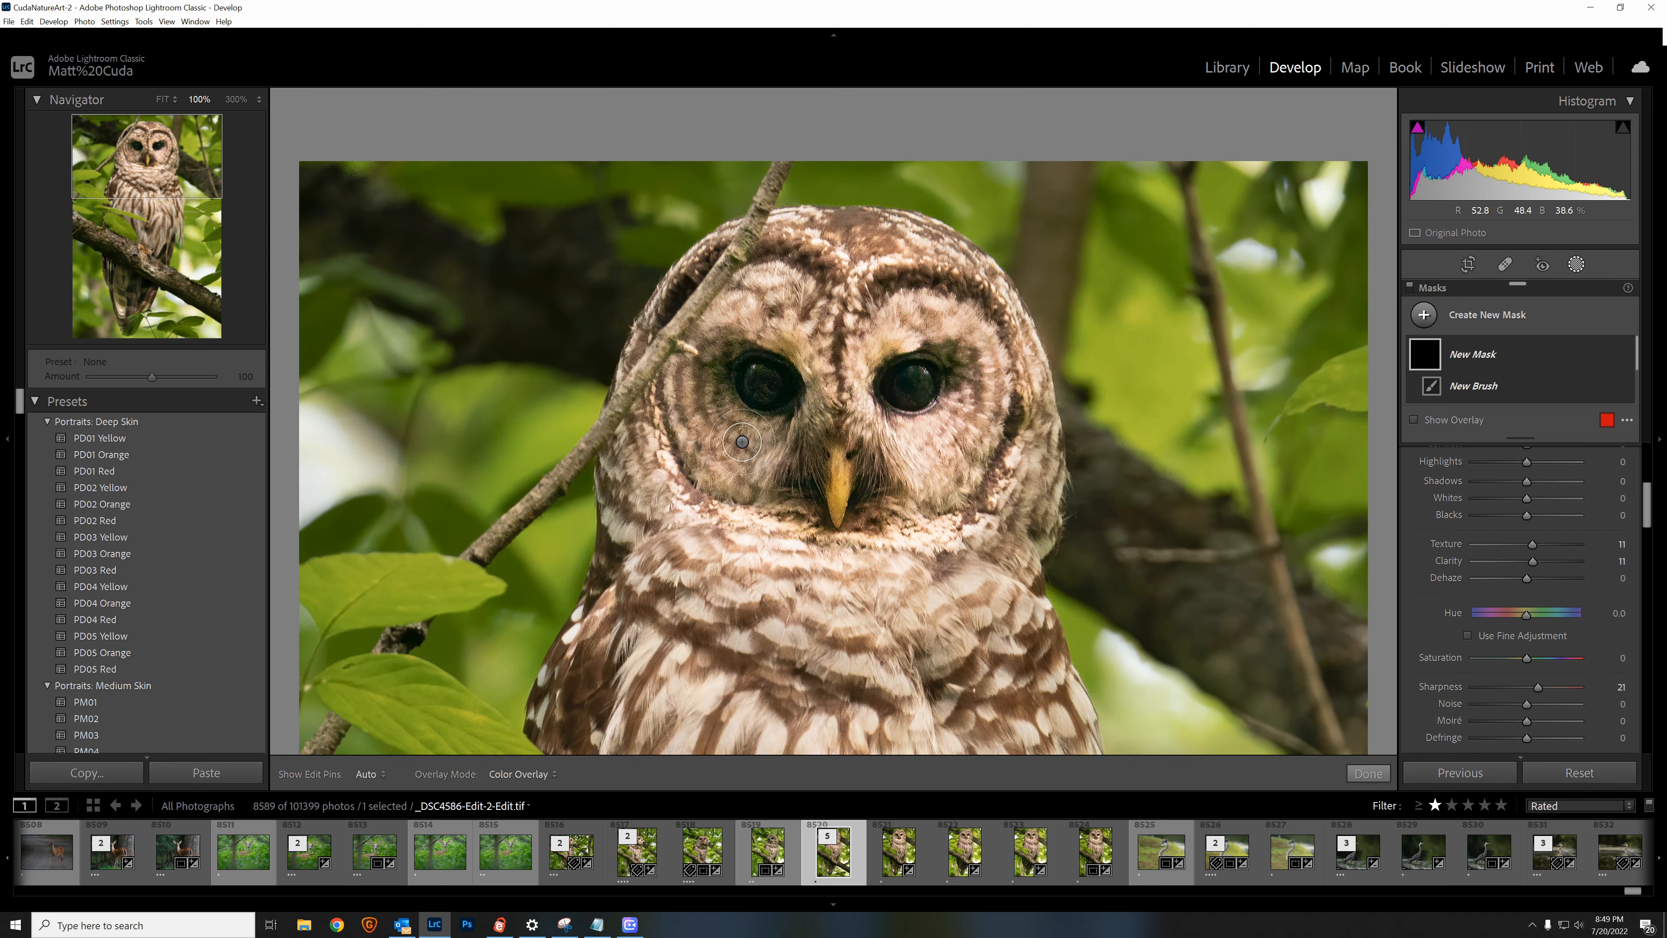
Step: Try brushing the adjustments onto the owl's facial feathers beside the beak, and undo the brush mask
scroll(742, 438, "up", 2)
mouse_move(716, 431)
left_mouse_down()
mouse_move(702, 418)
mouse_move(755, 358)
mouse_move(716, 380)
mouse_move(740, 340)
mouse_move(729, 407)
mouse_move(695, 378)
mouse_move(797, 420)
mouse_move(772, 502)
left_mouse_up()
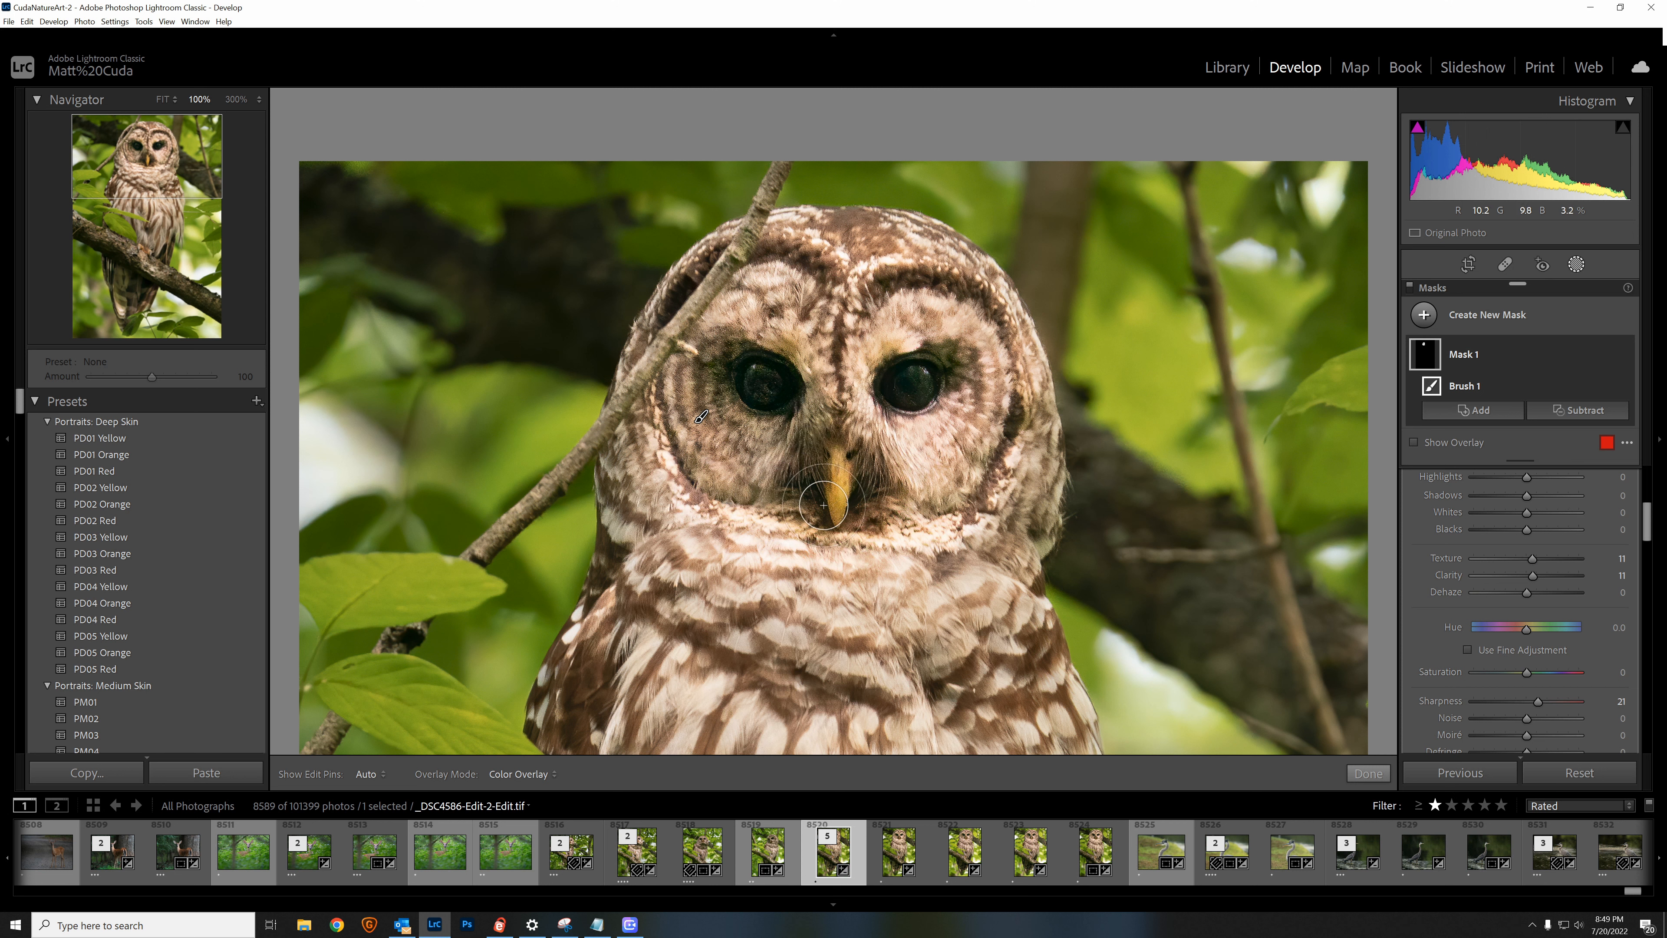
key("ctrl+z")
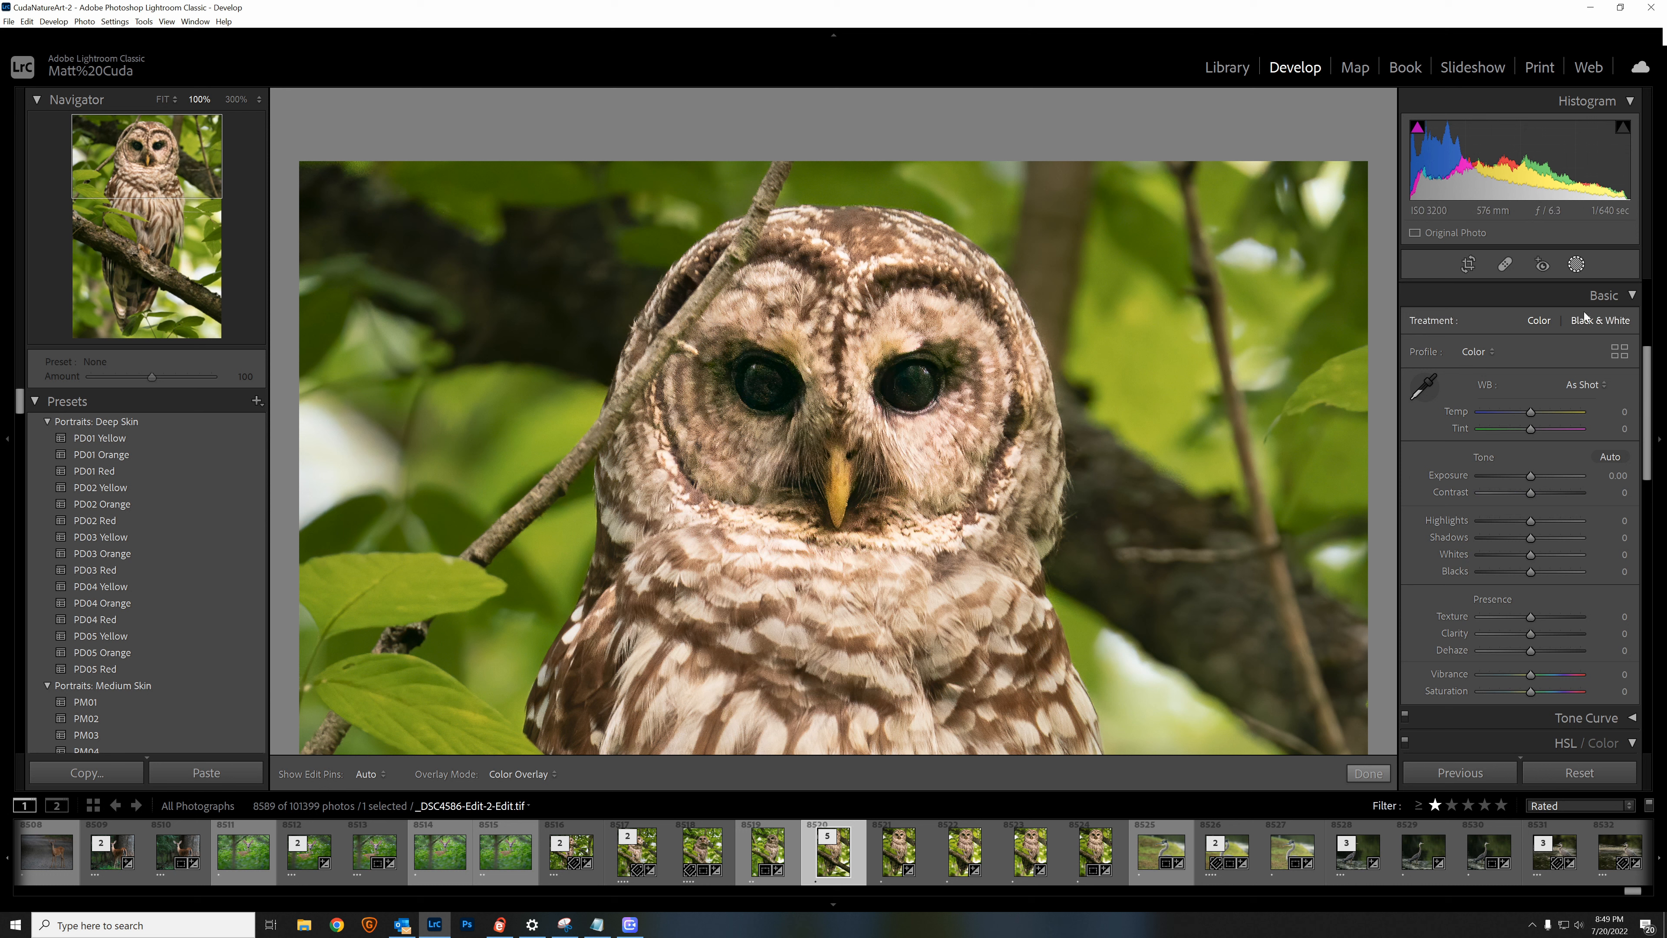
Step: Start a new brush mask with Texture 14, Clarity 11, Dehaze 7 and Noise 19
scroll(1487, 430, "down", 3)
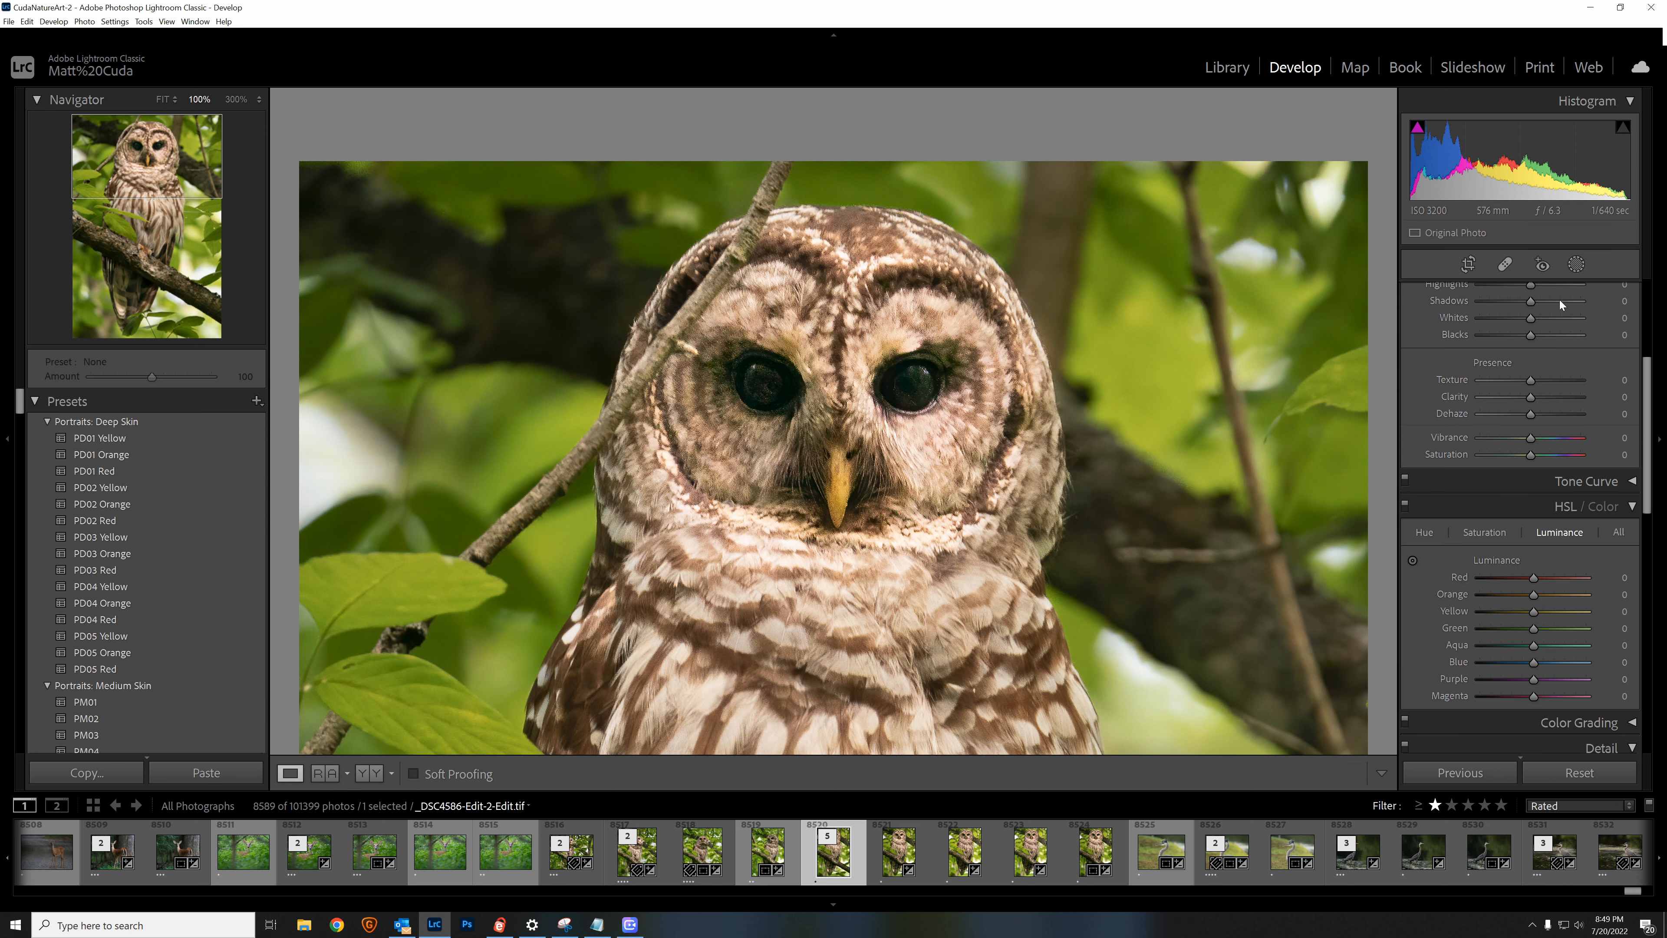
scroll(1487, 430, "up", 3)
left_click(1576, 264)
left_click_drag(1526, 544, 1530, 565)
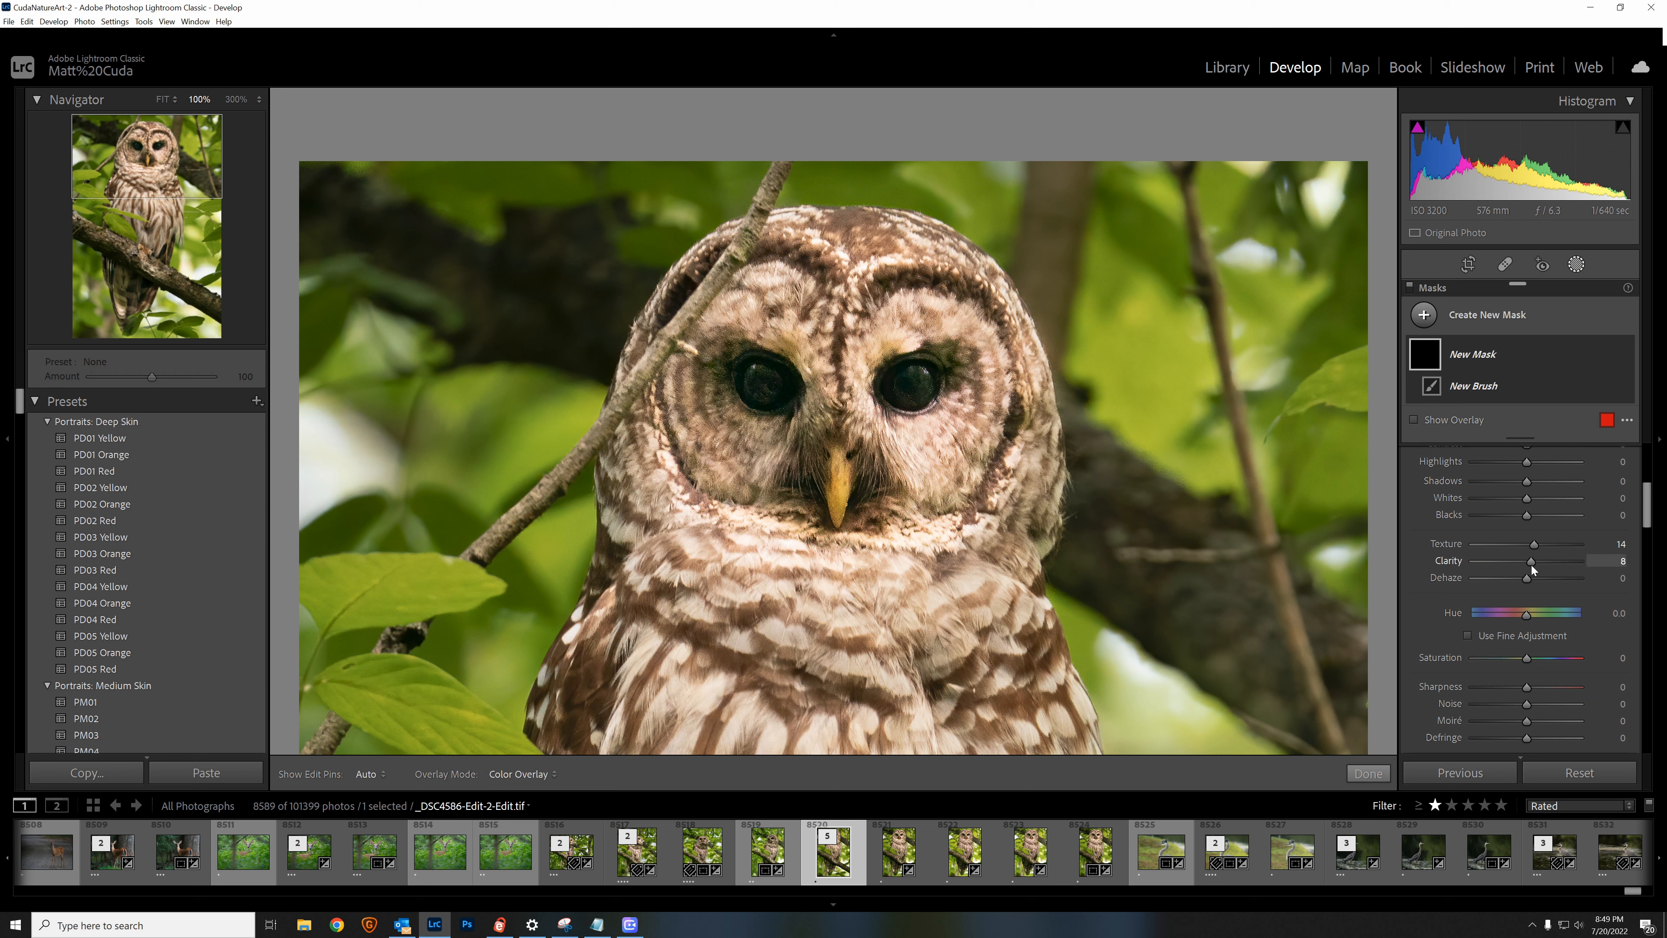
scroll(1524, 670, "down", 4)
scroll(1522, 680, "down", 1)
scroll(1523, 680, "up", 1)
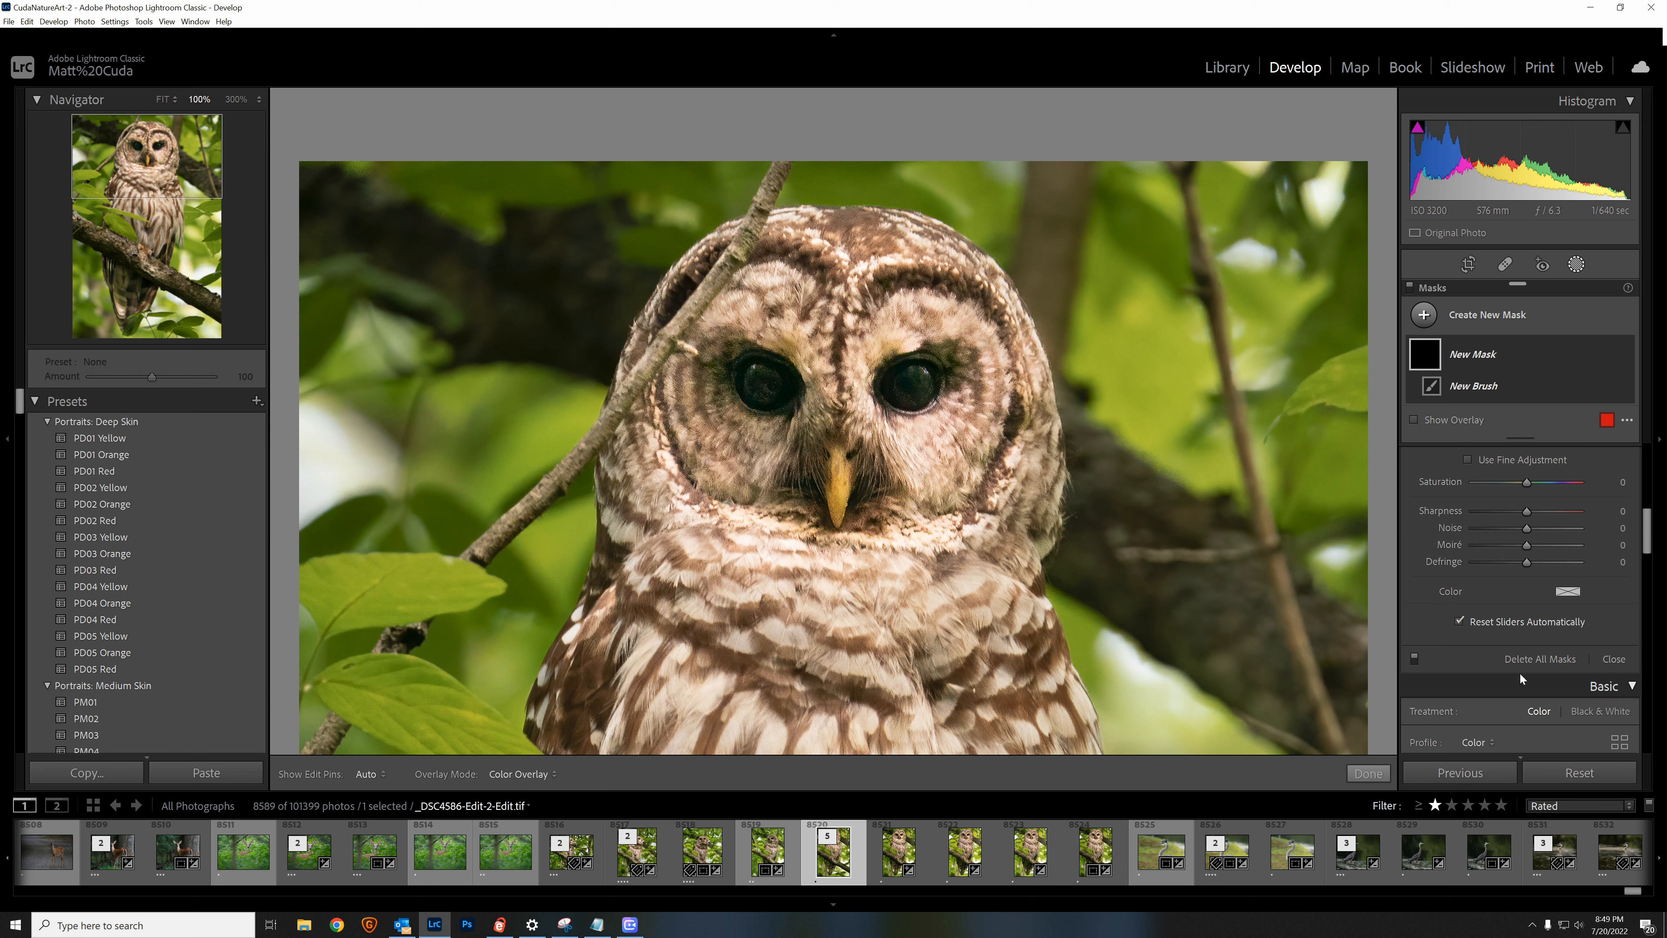
left_click_drag(1532, 533, 1540, 535)
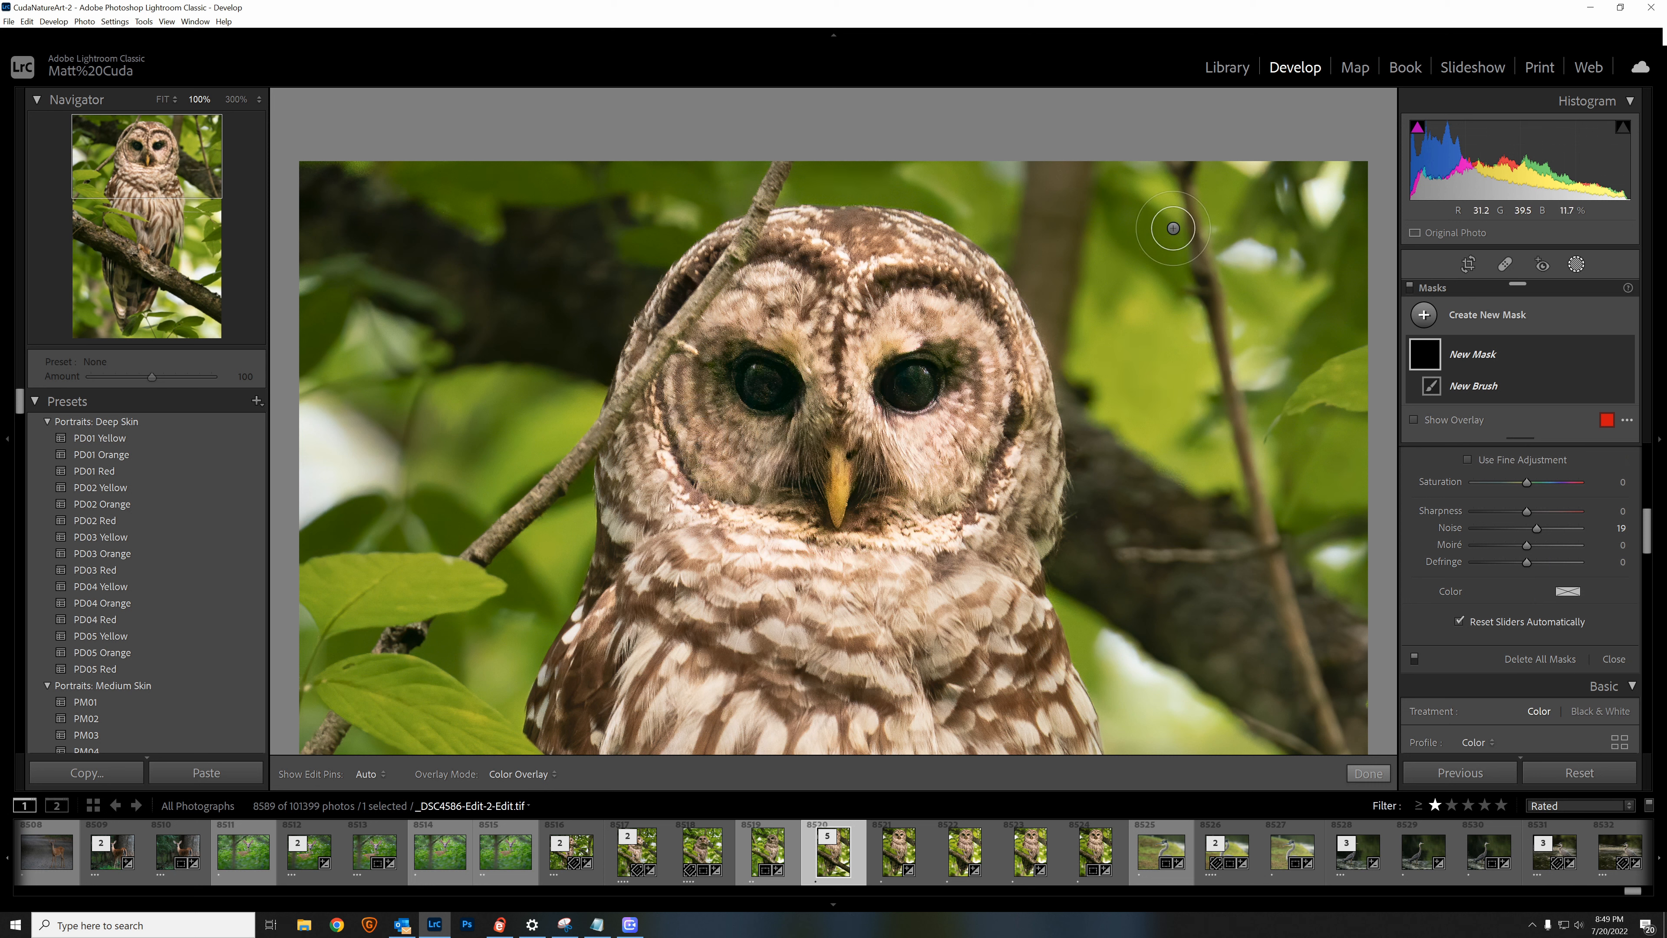
Step: Paint the brush mask over the owl's body from the breast feathers down to the tail, and finish masking
left_click_drag(161, 162, 141, 204)
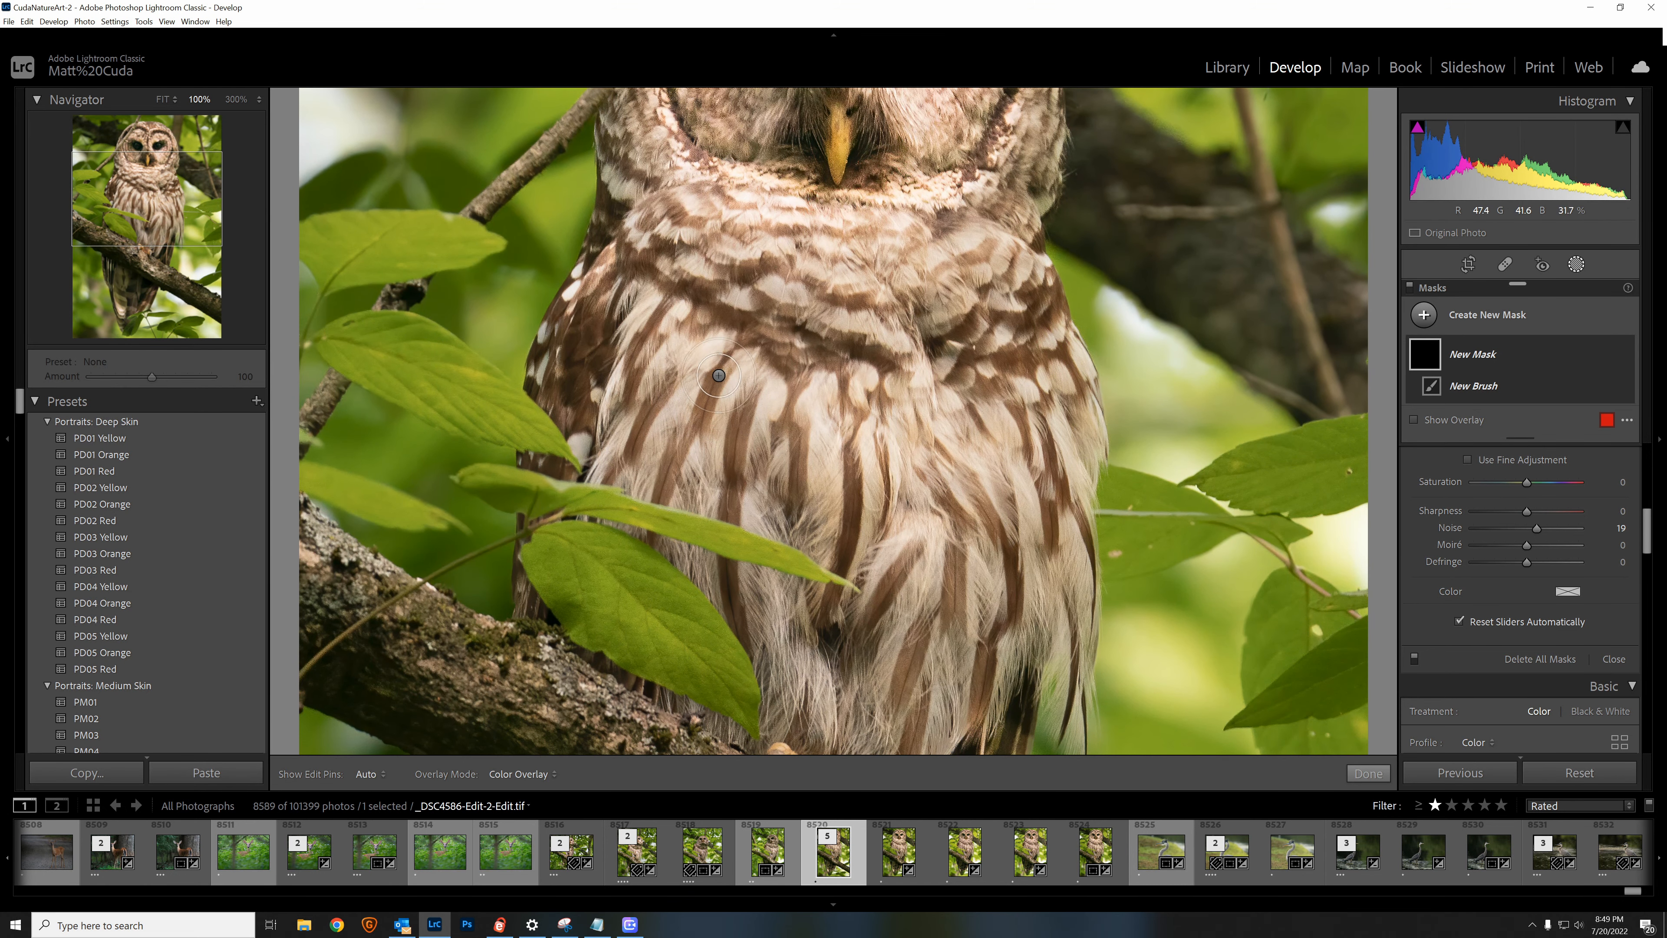
key("h")
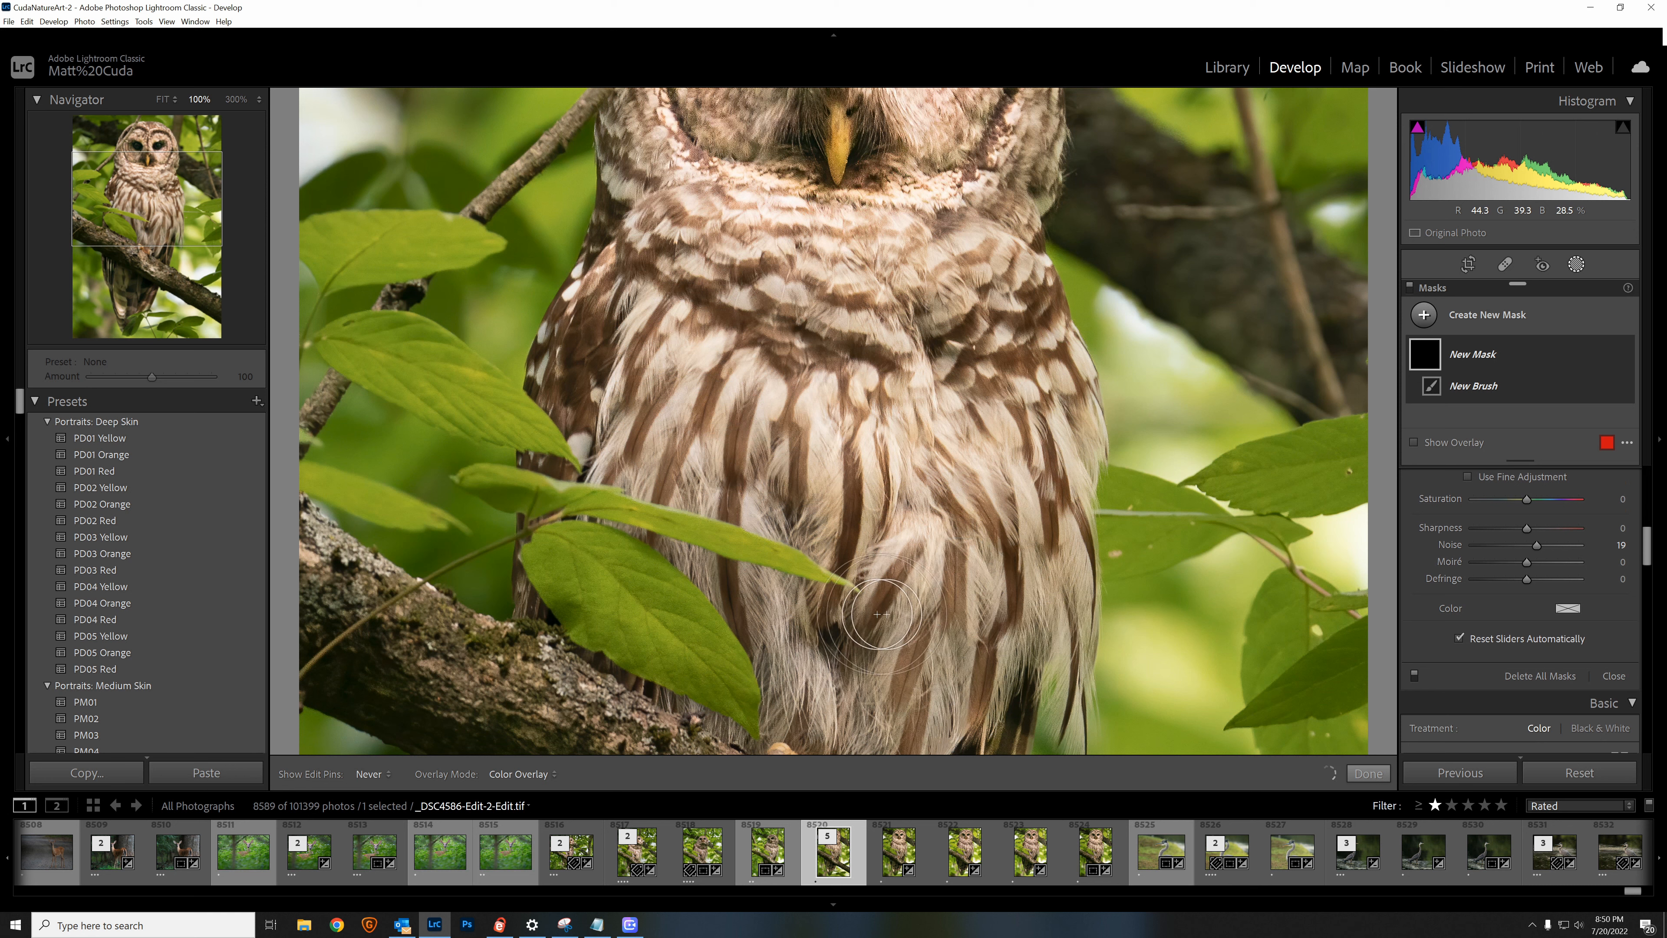
left_click_drag(957, 643, 953, 642)
left_click_drag(191, 226, 190, 254)
mouse_move(641, 394)
left_mouse_down()
mouse_move(822, 406)
mouse_move(770, 388)
mouse_move(787, 387)
mouse_move(780, 422)
mouse_move(917, 474)
mouse_move(886, 502)
mouse_move(824, 476)
mouse_move(1216, 704)
mouse_move(837, 544)
left_mouse_up()
left_click_drag(137, 260, 137, 301)
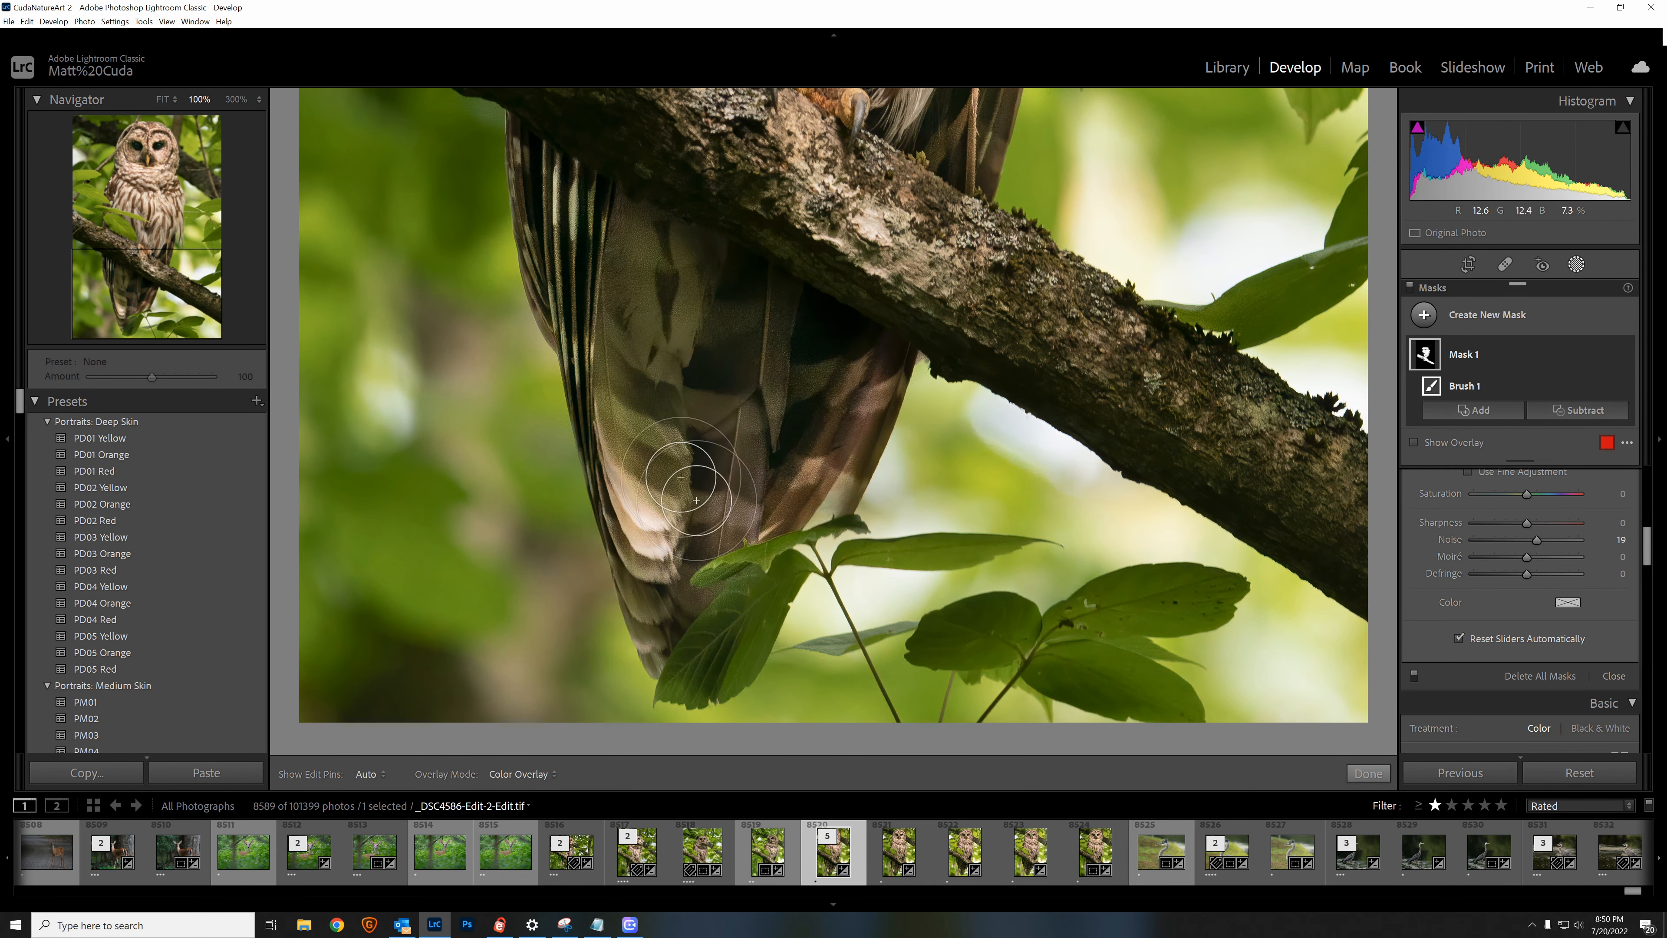
left_click_drag(168, 258, 199, 158)
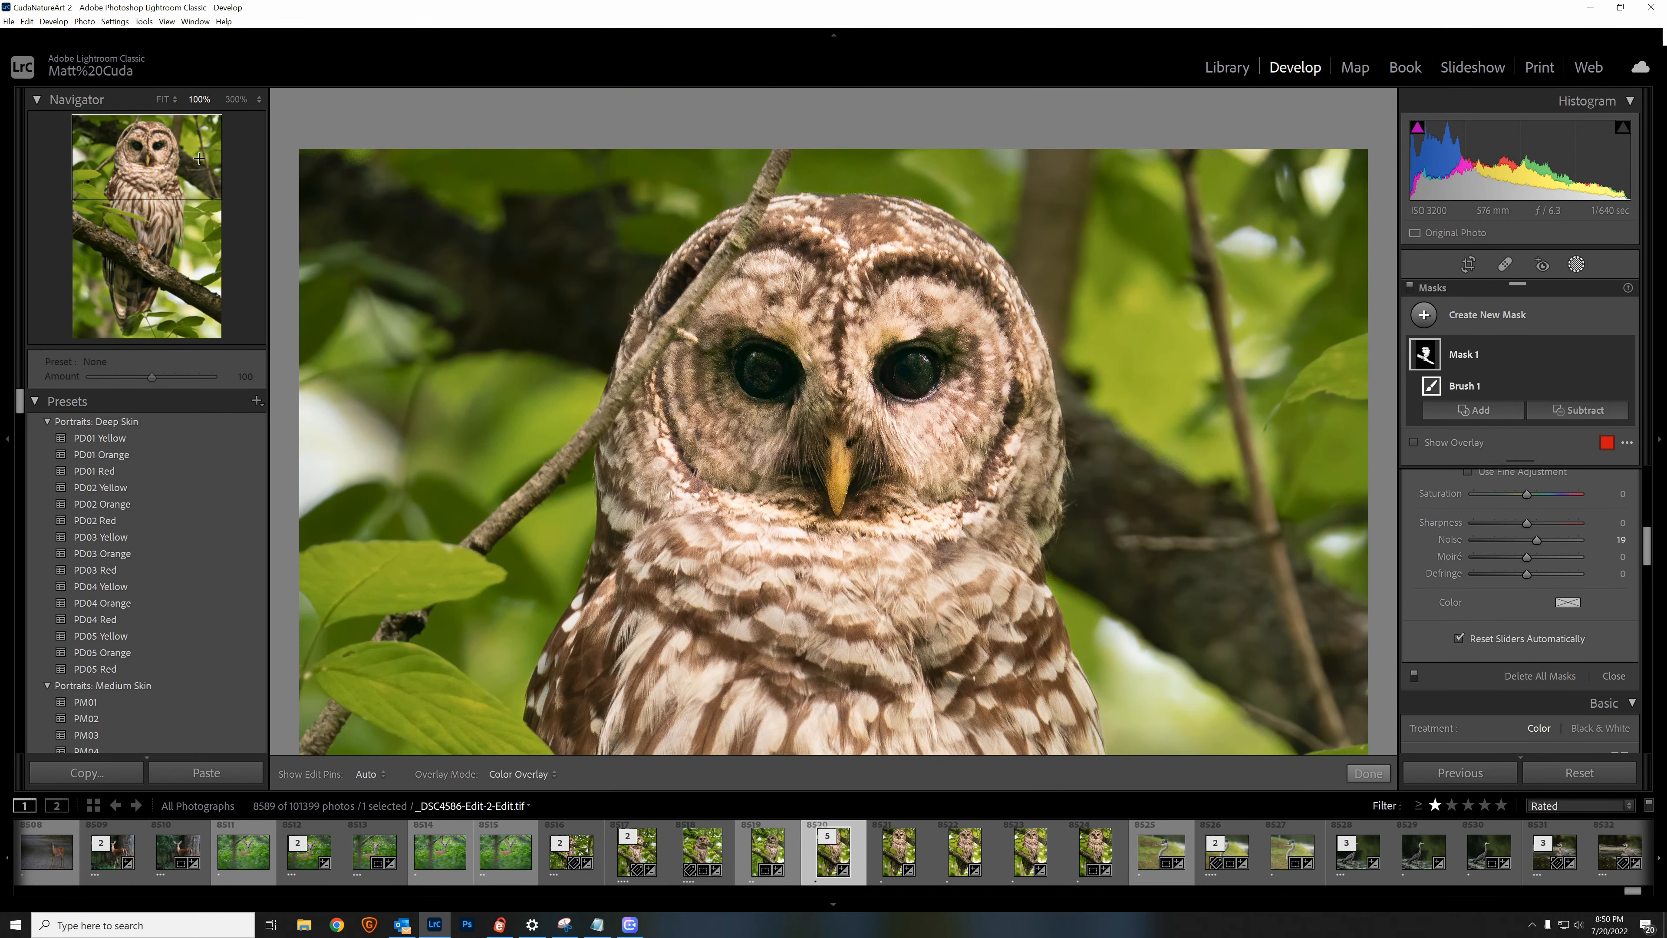
double_click(172, 144)
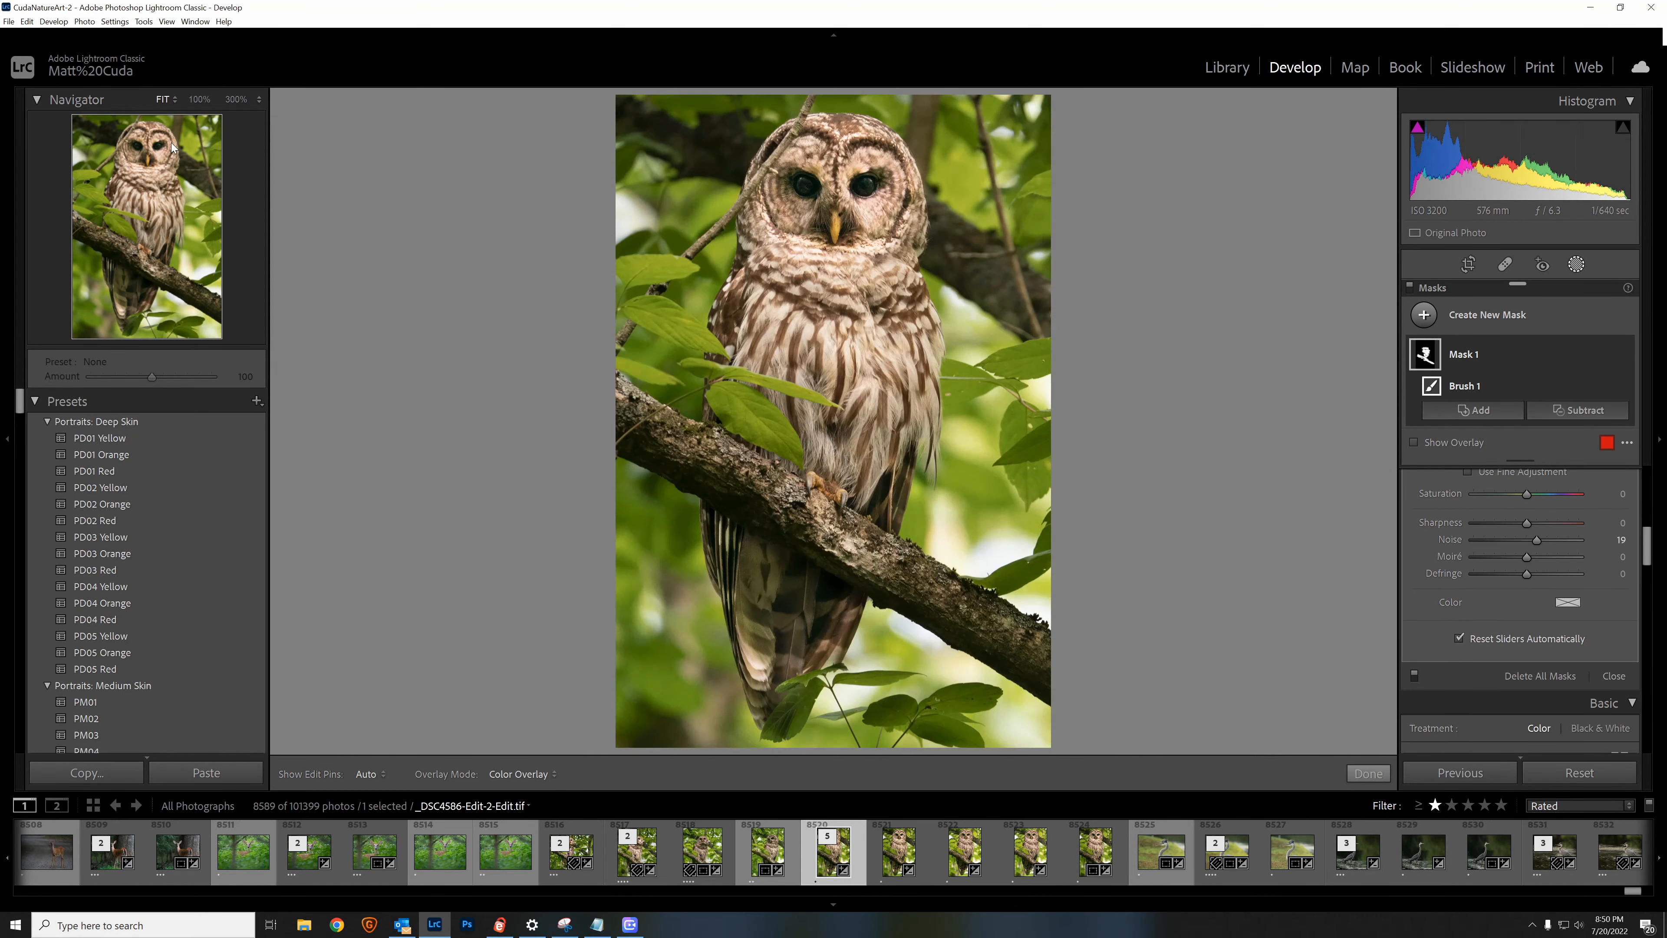
scroll(1595, 545, "up", 3)
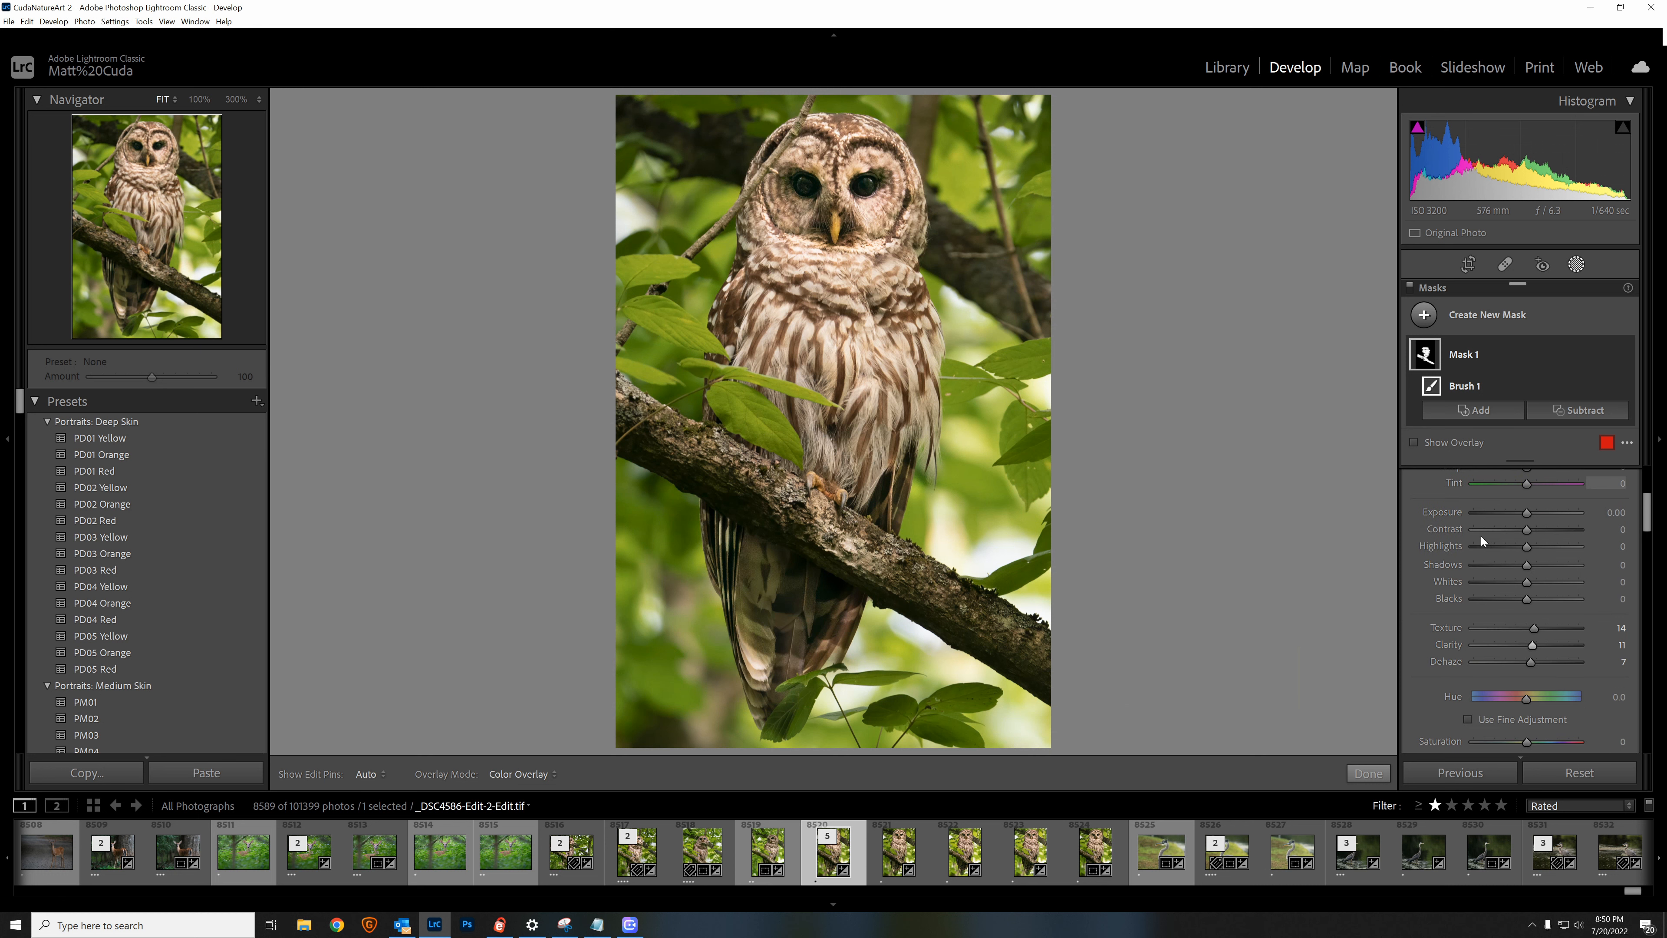
left_click(1368, 772)
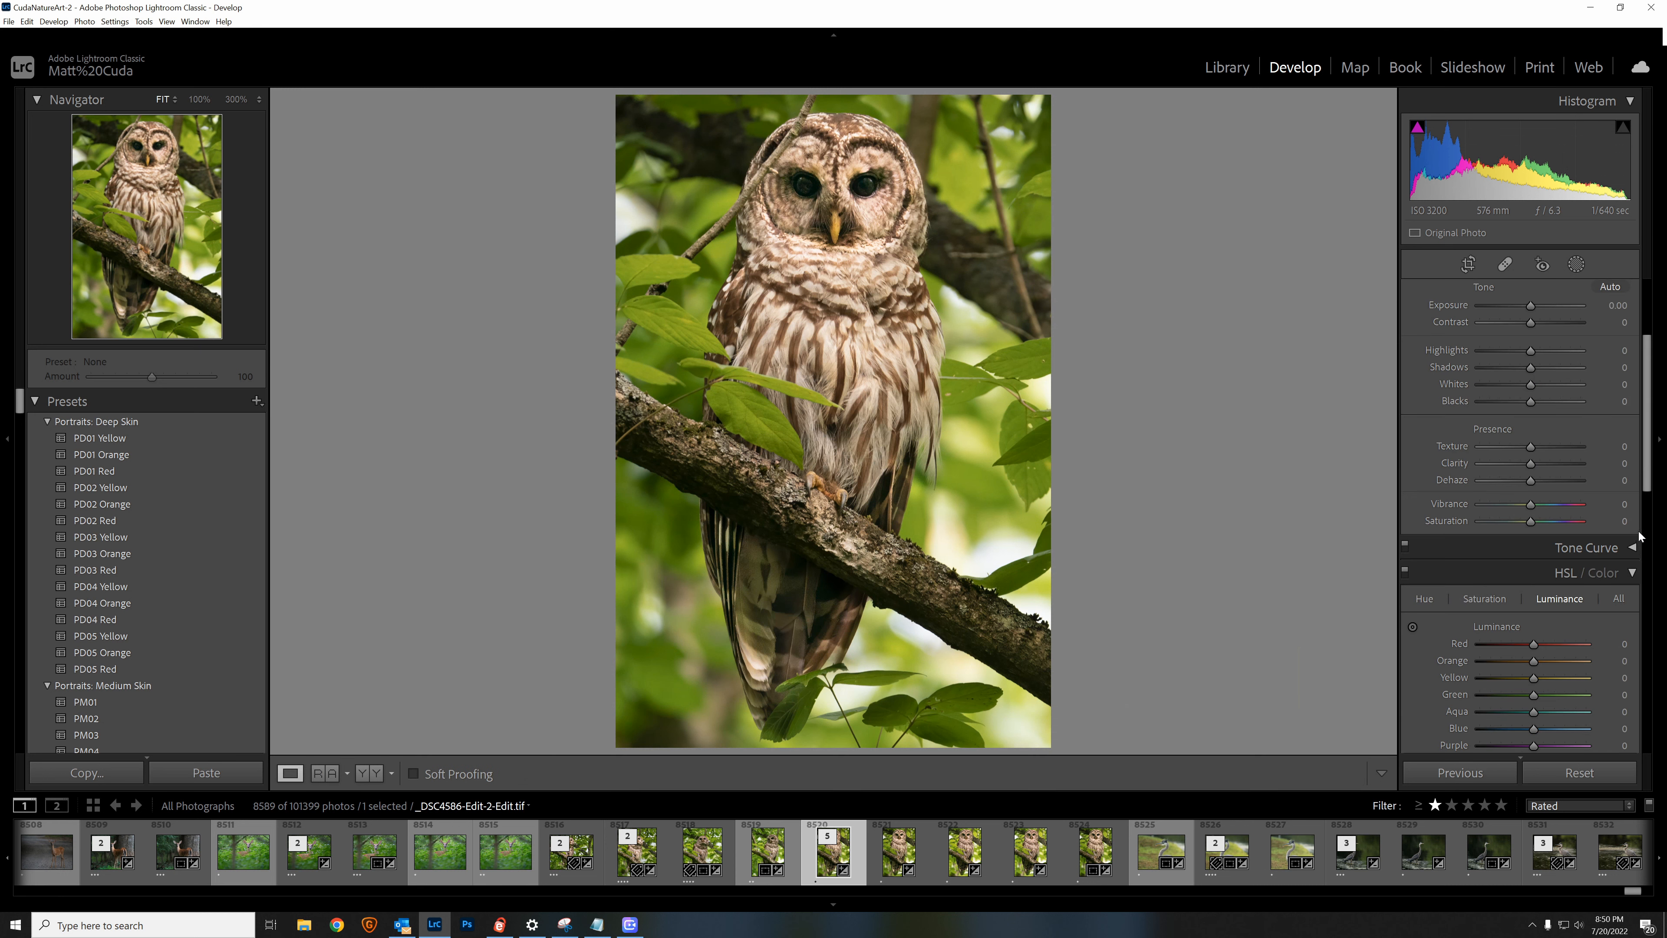
Step: Set the photo's global Vibrance to +6 and Saturation to +9
scroll(1648, 470, "up", 3)
left_click_drag(1649, 470, 1651, 411)
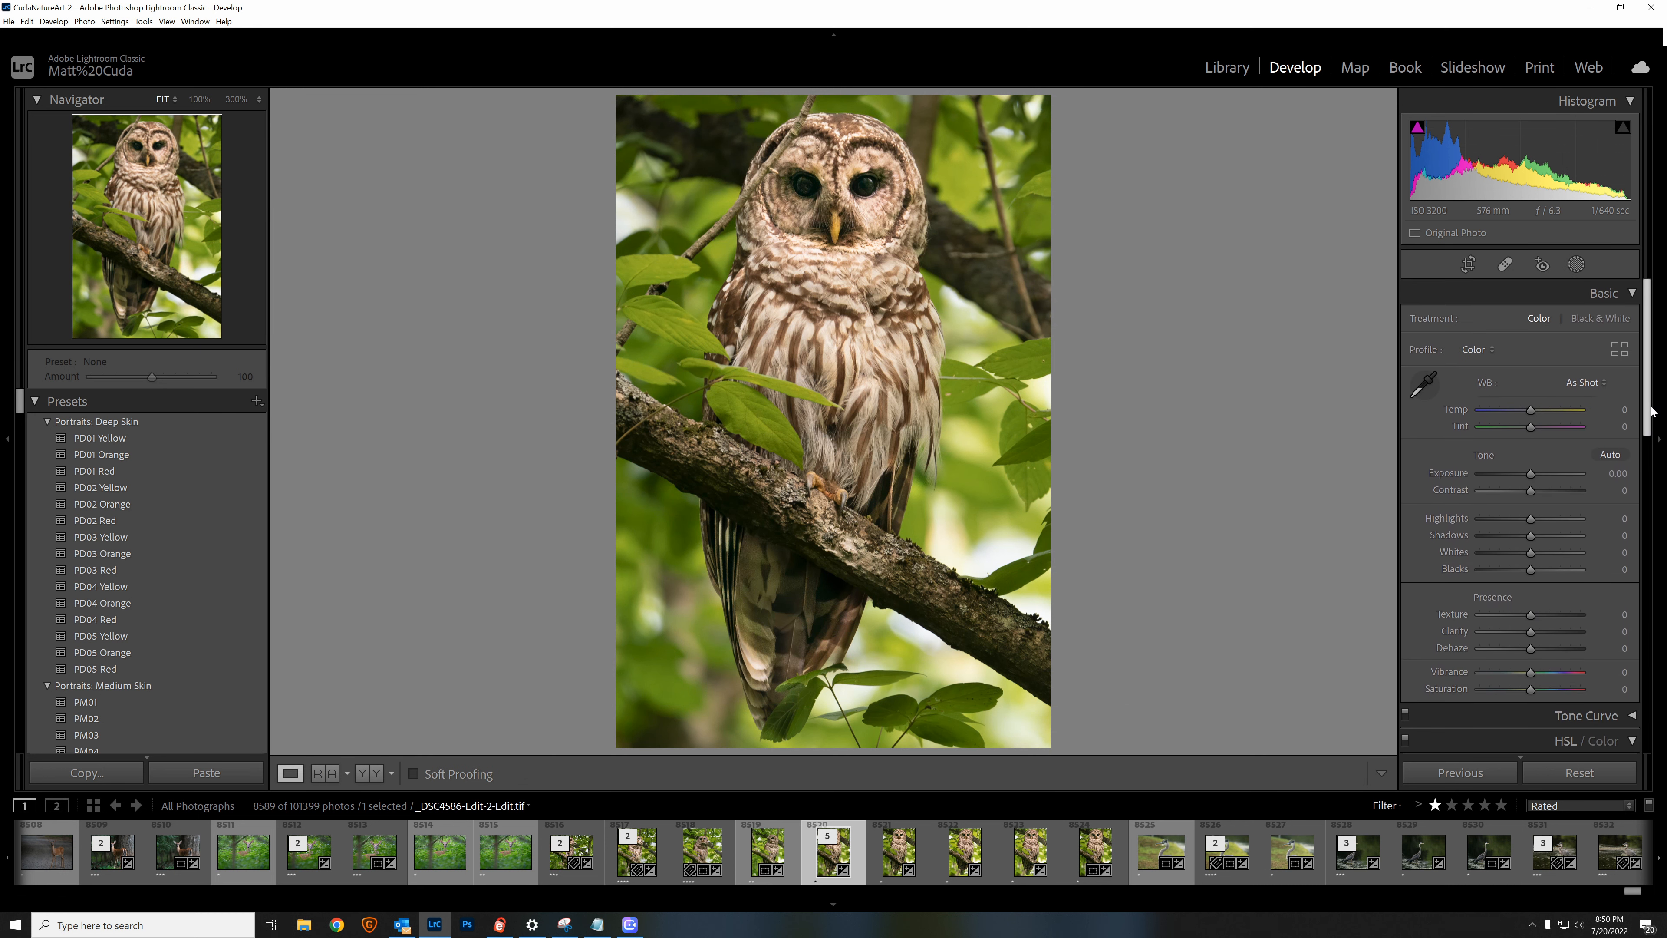
scroll(1651, 424, "down", 3)
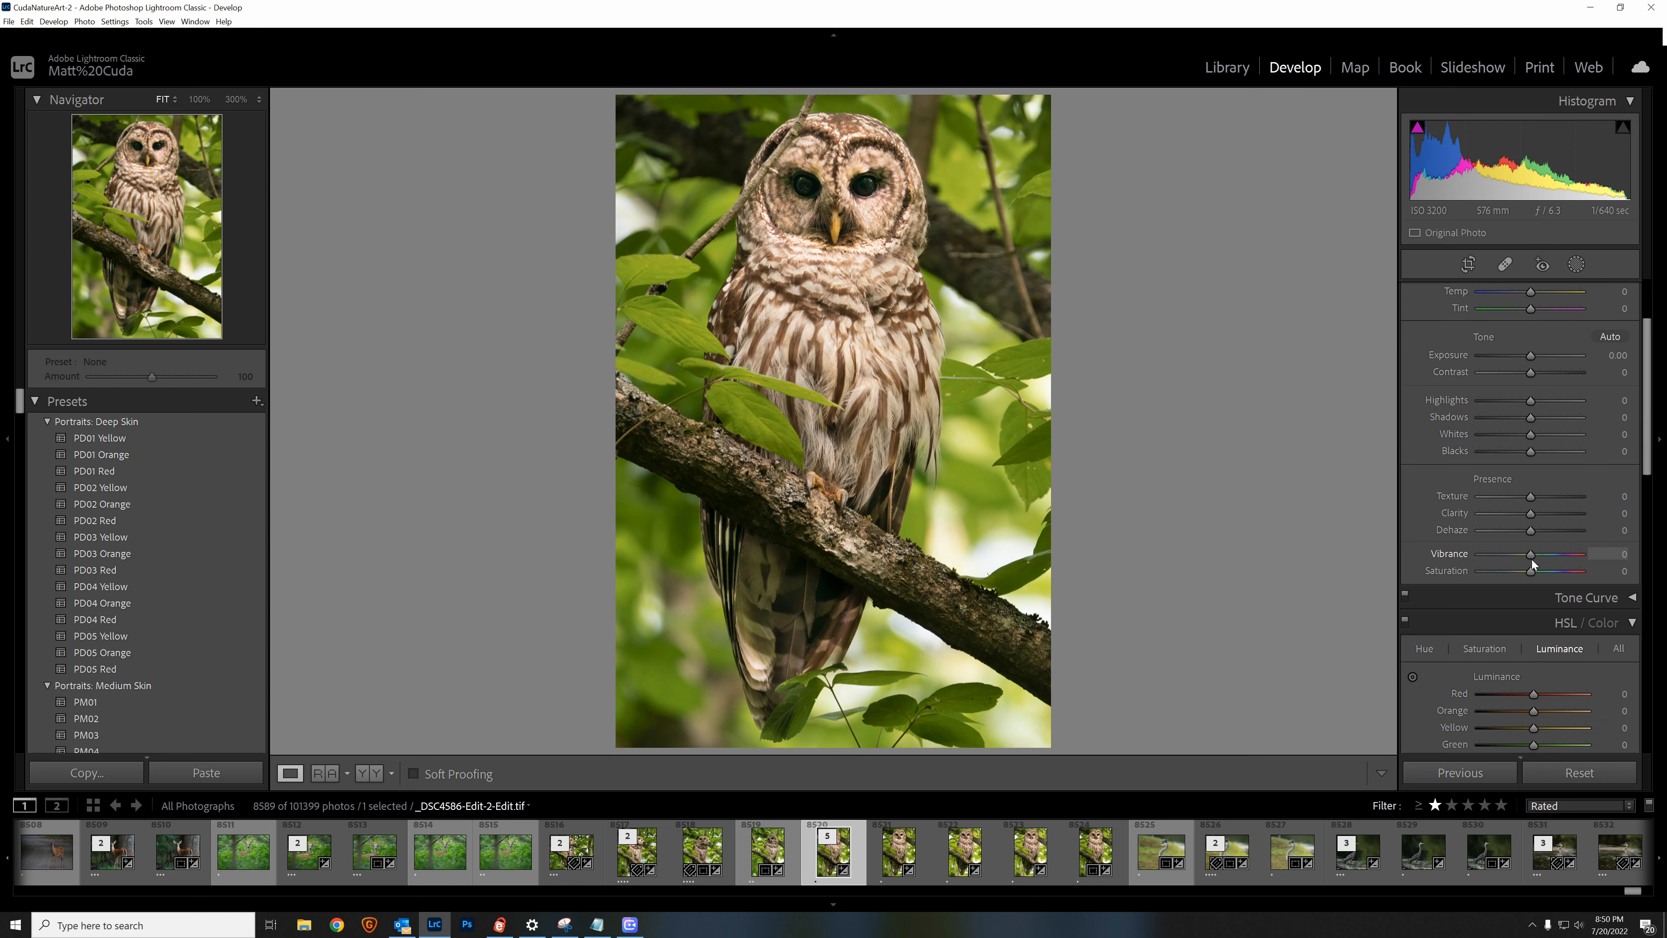
left_click_drag(1535, 560, 1537, 575)
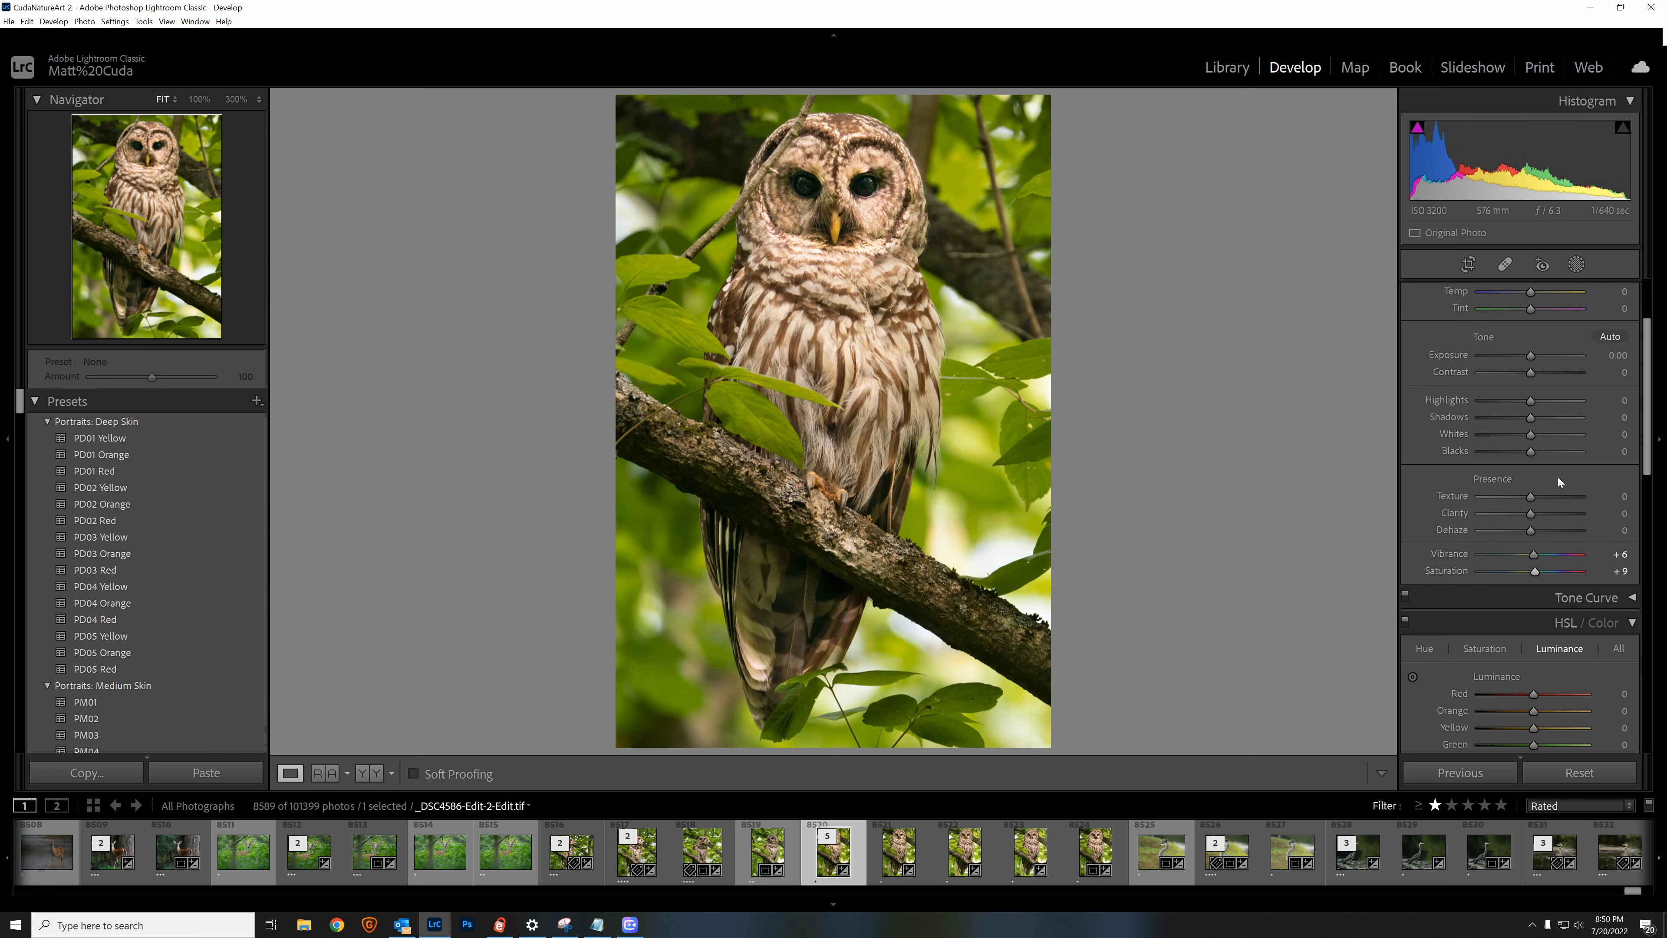
Step: Try a global Contrast of +16 on the owl photo, and reset Contrast to its default
scroll(1555, 477, "up", 2)
left_click_drag(1533, 480, 1539, 484)
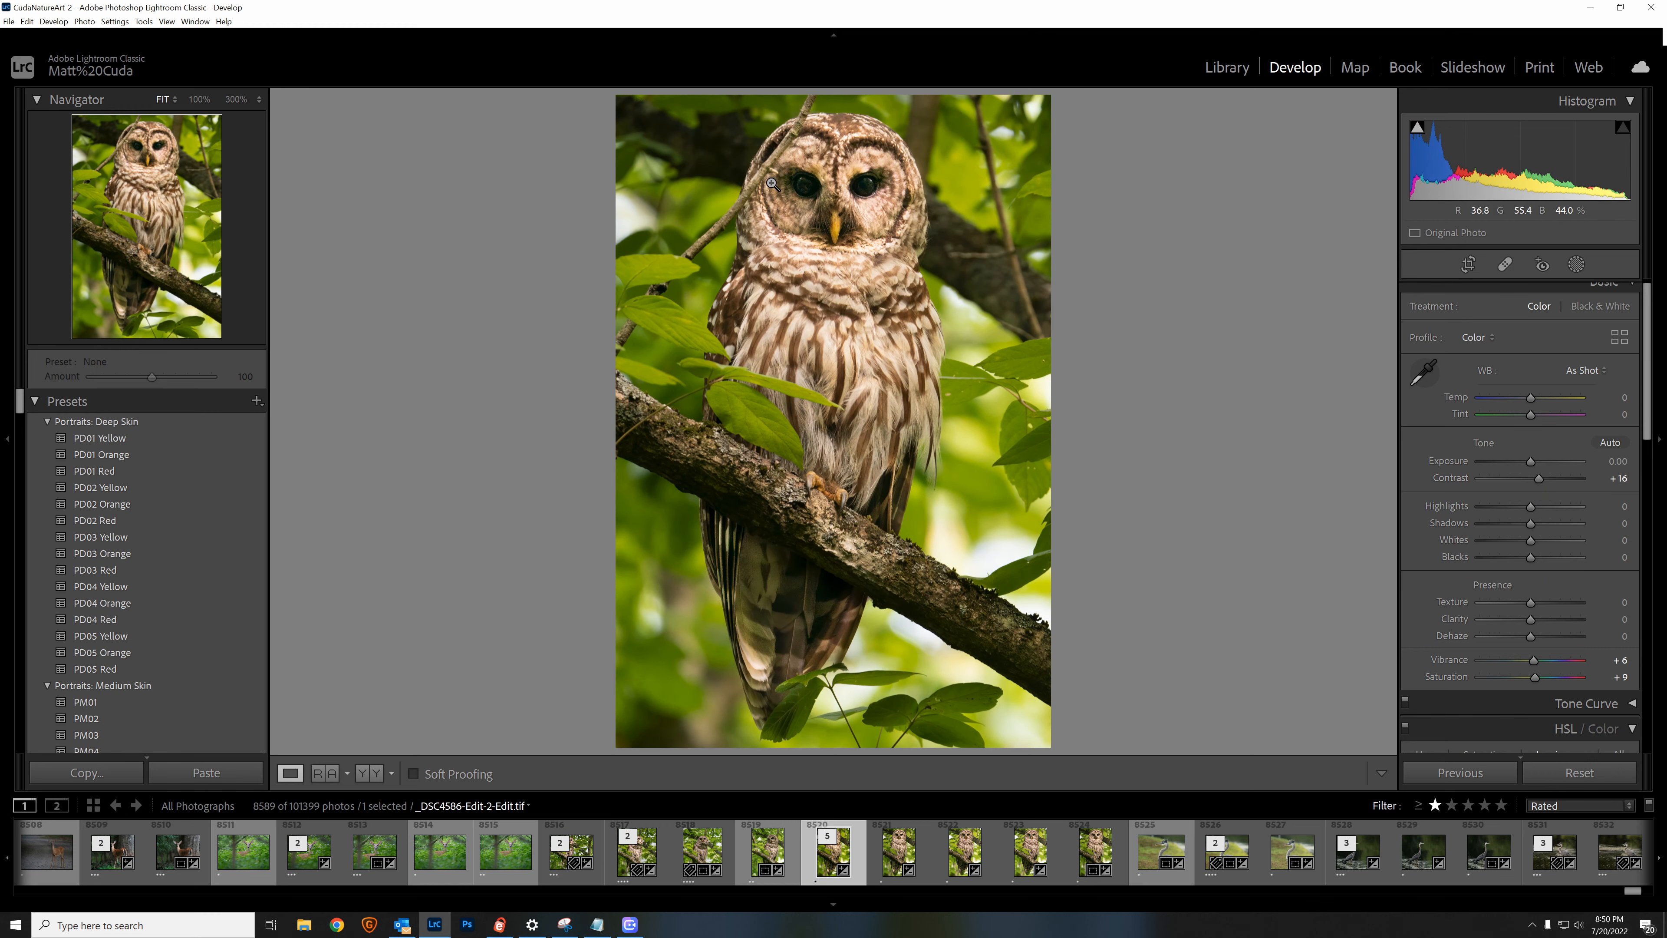
left_click(810, 187)
left_click(797, 366)
double_click(1449, 480)
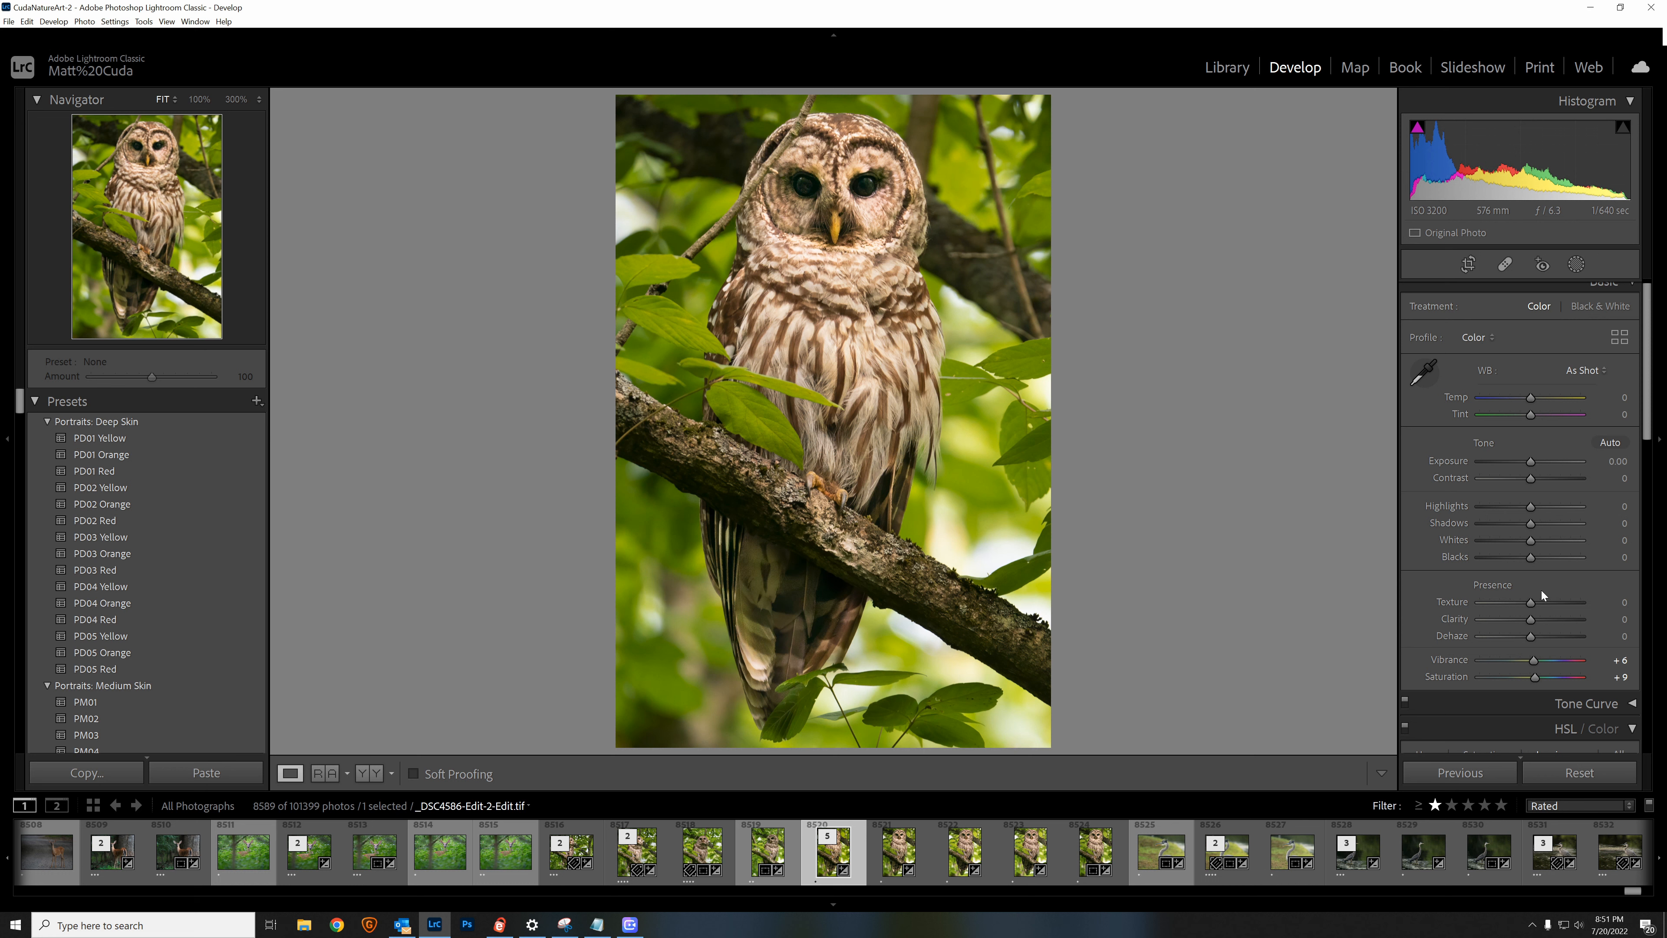
Step: Add a Highlight Priority post-crop vignette with an Amount of -9
scroll(1533, 620, "down", 3)
scroll(1533, 621, "up", 3)
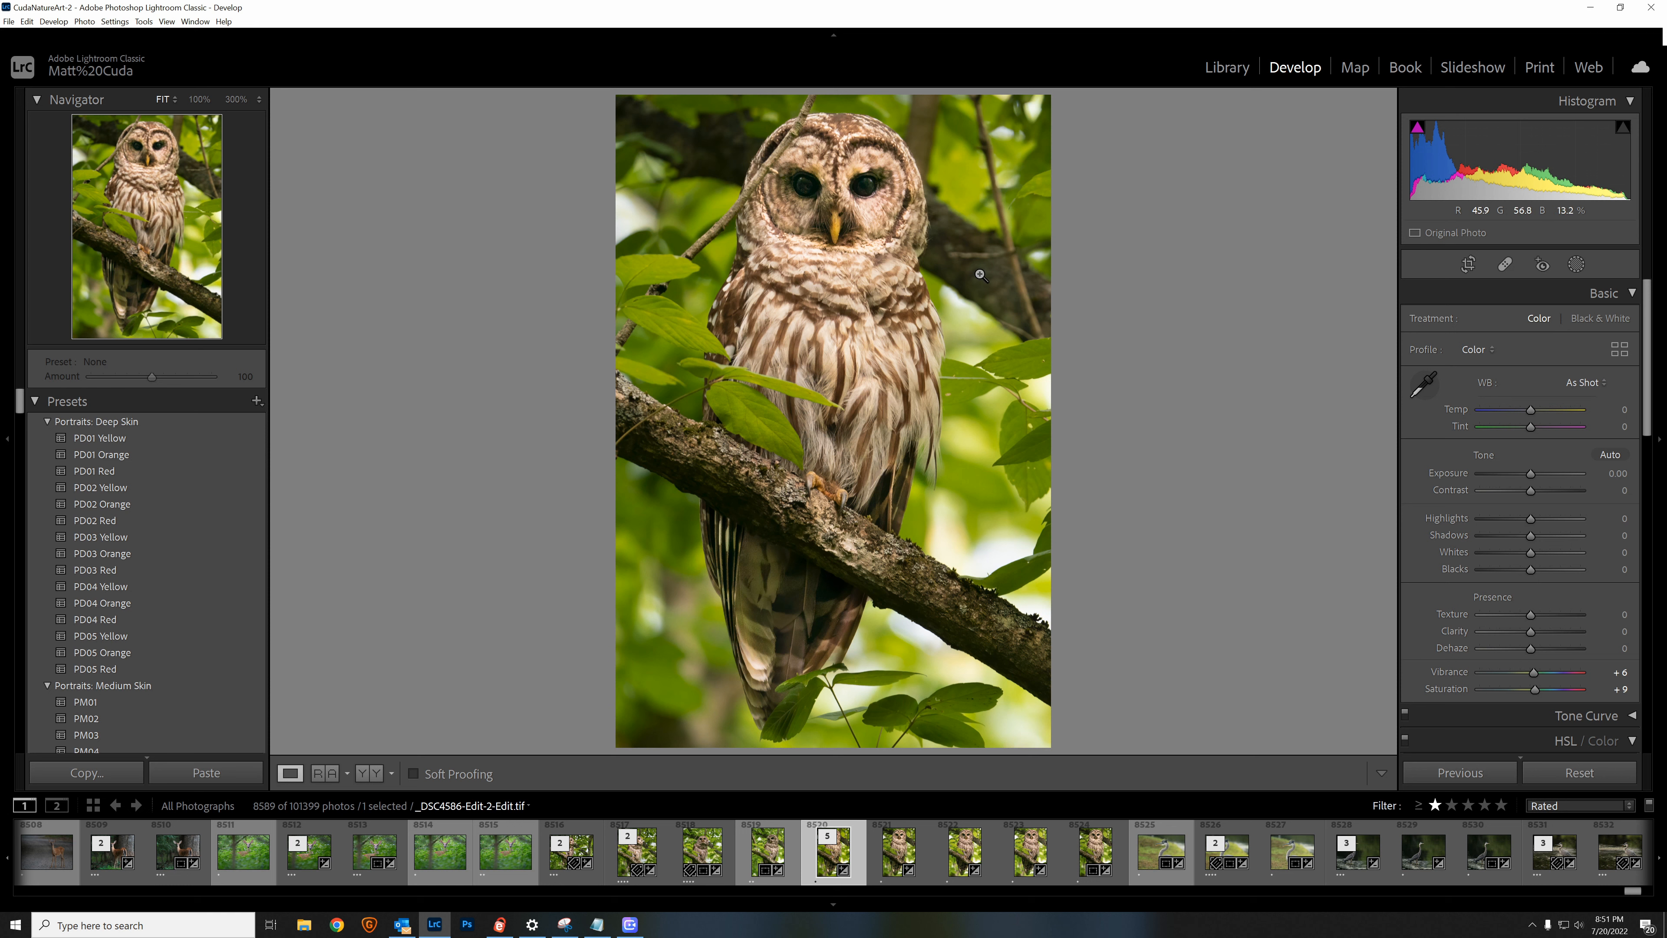
scroll(1519, 512, "down", 8)
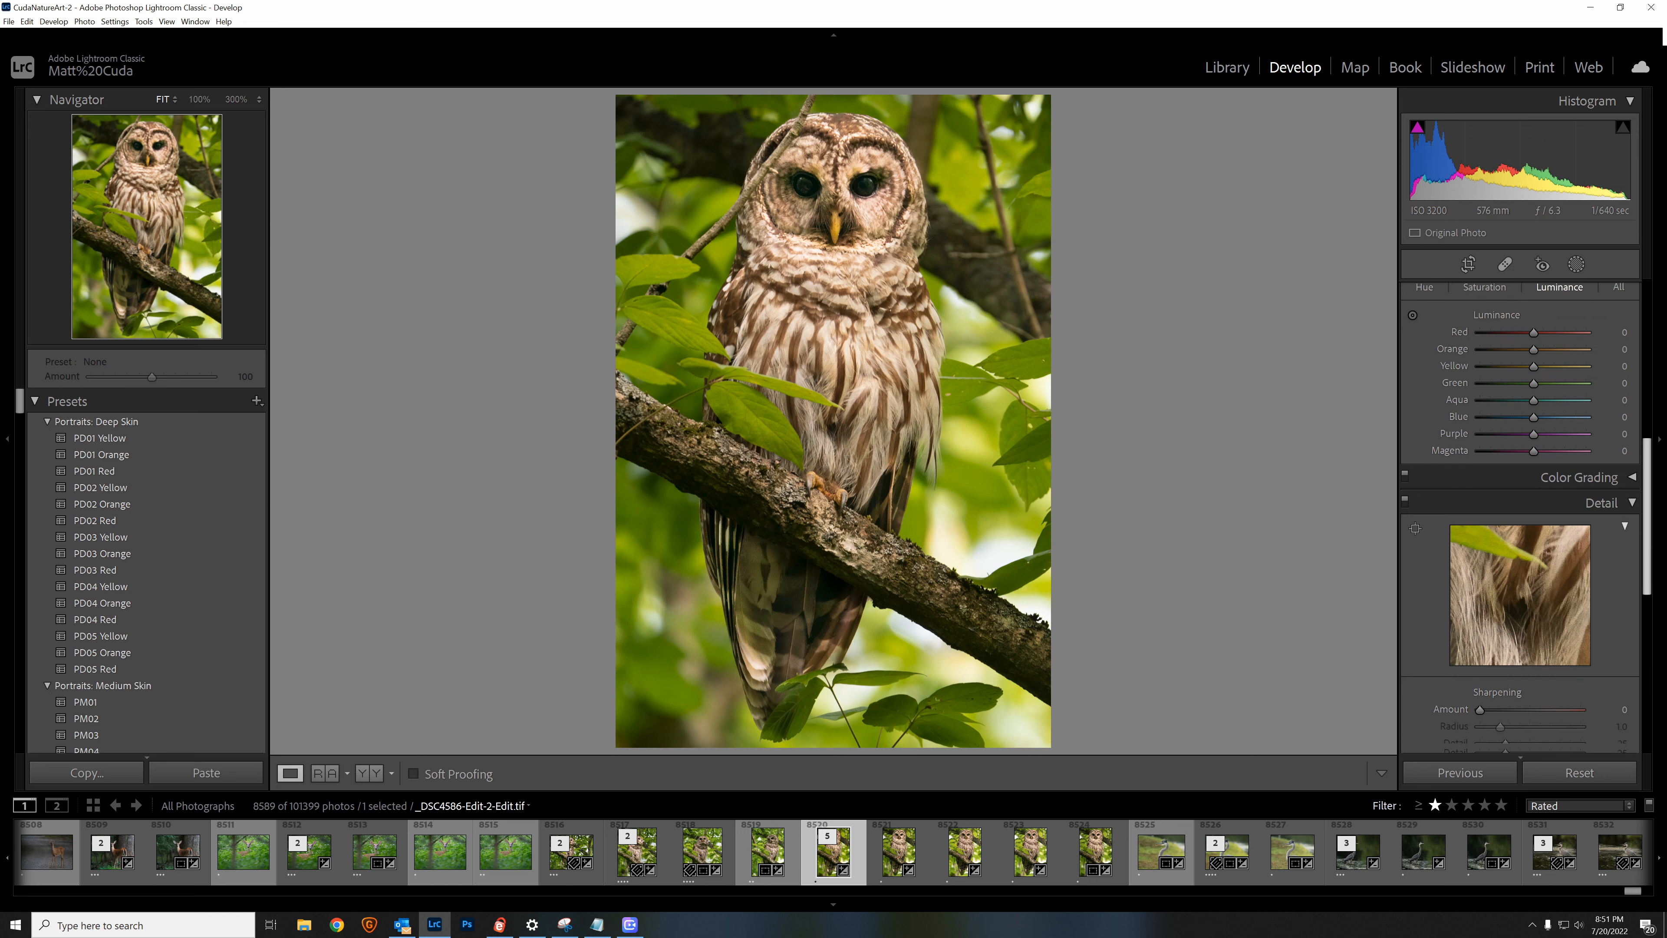
scroll(1542, 586, "down", 6)
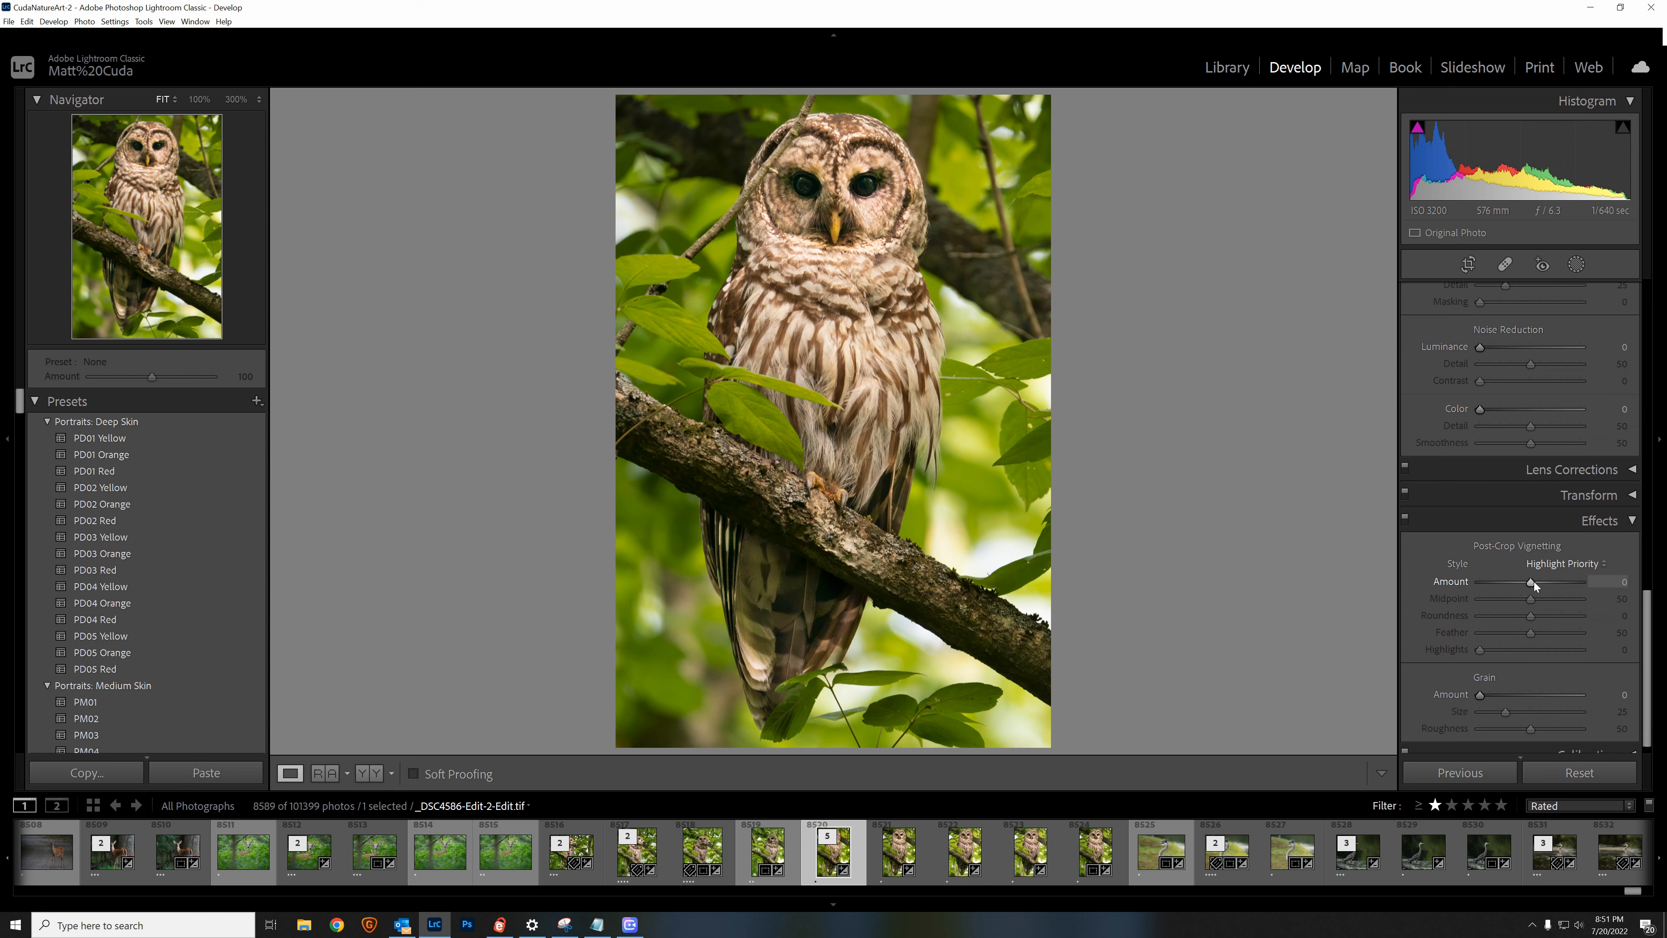
left_click_drag(1534, 581, 1529, 585)
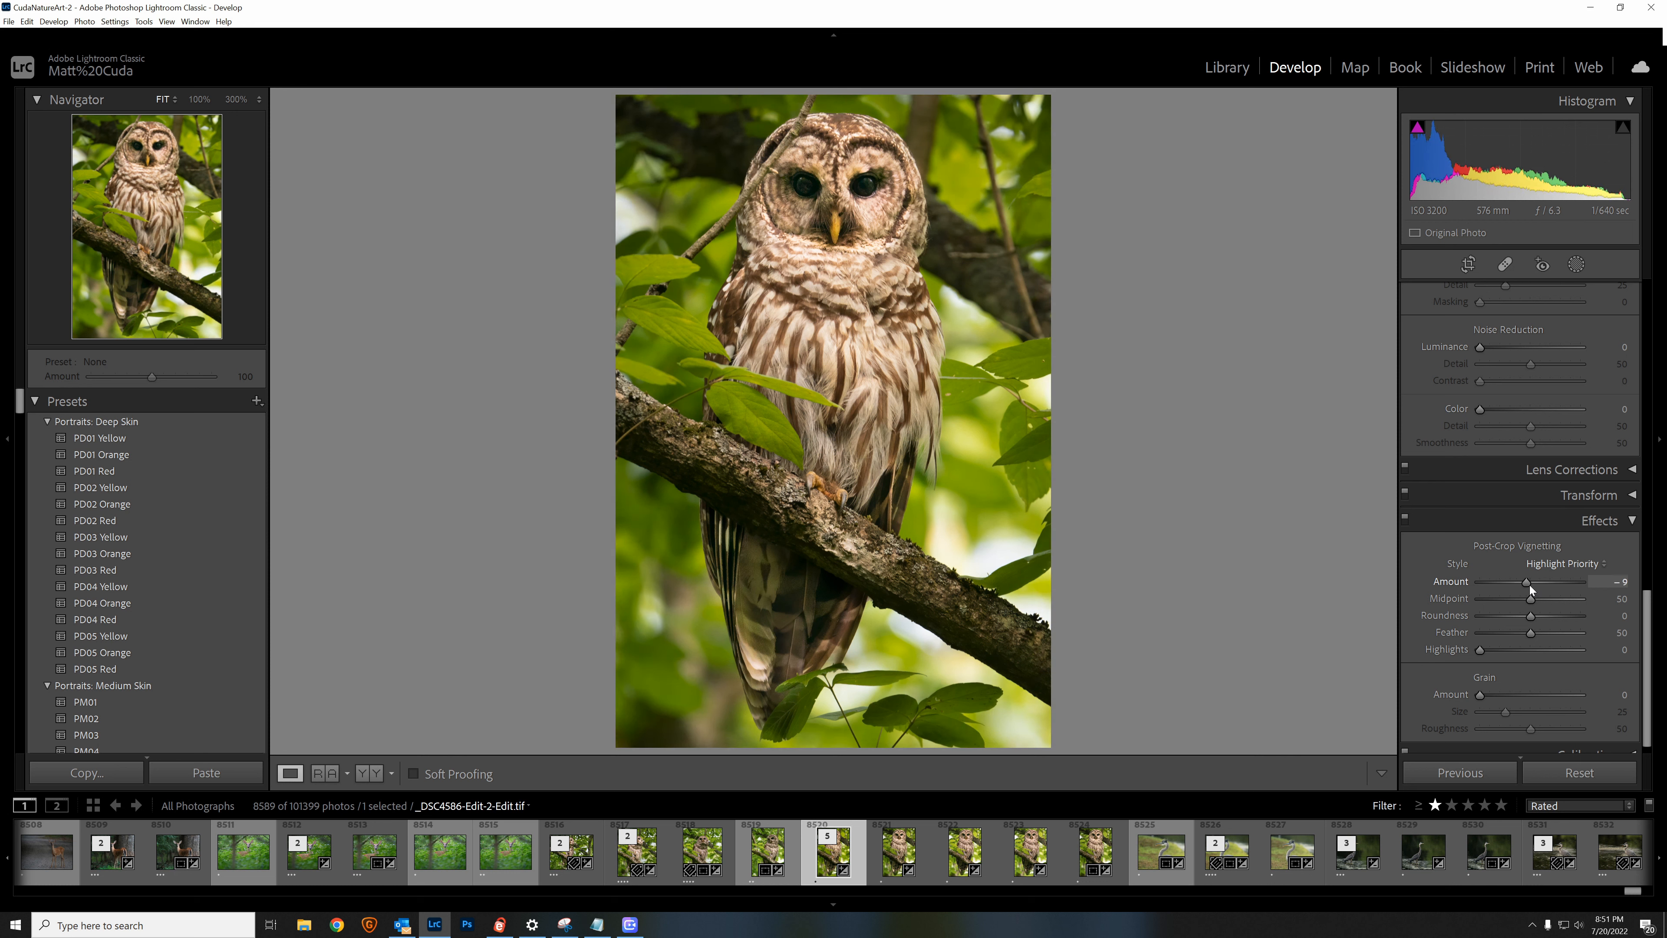